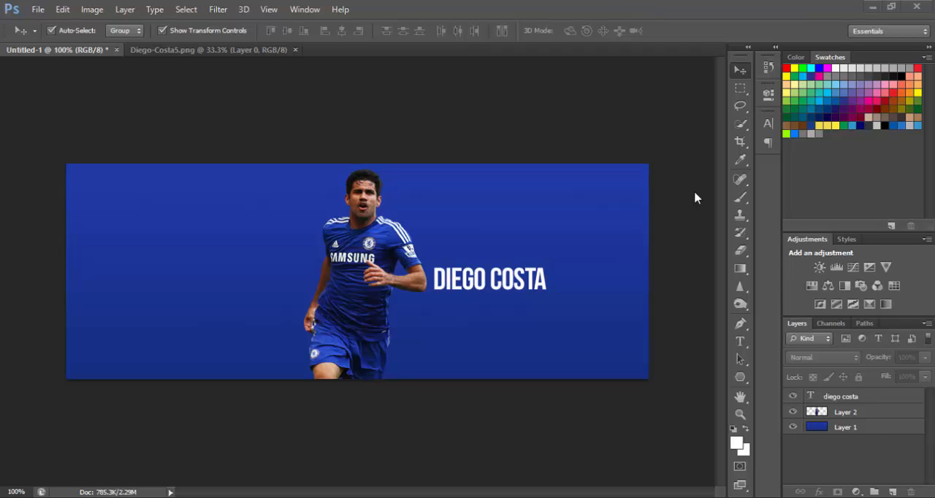
Add a new layer above Layer 1 and set the Gradient tool's blue gradient to 0% opacity at the 100% end stop.
{"action": "left_click", "coordinate": [847, 430]}
{"action": "left_click", "coordinate": [892, 491]}
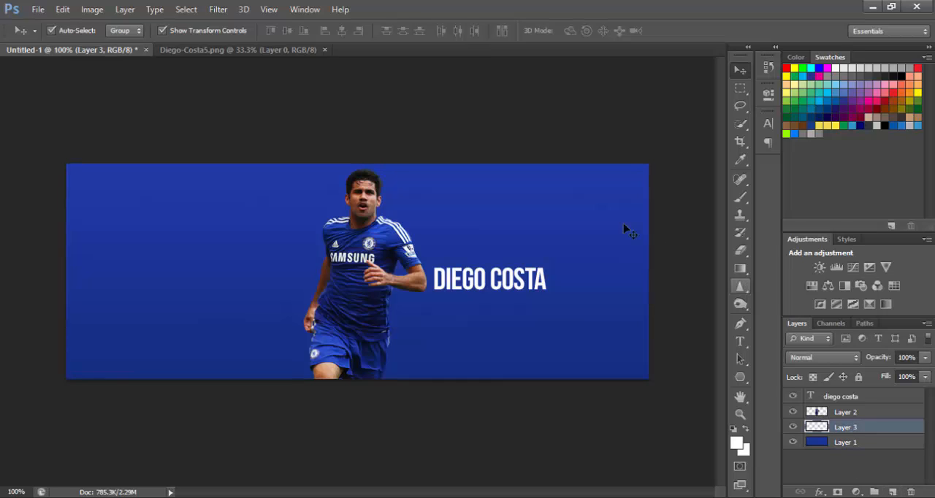
{"action": "left_click", "coordinate": [740, 269]}
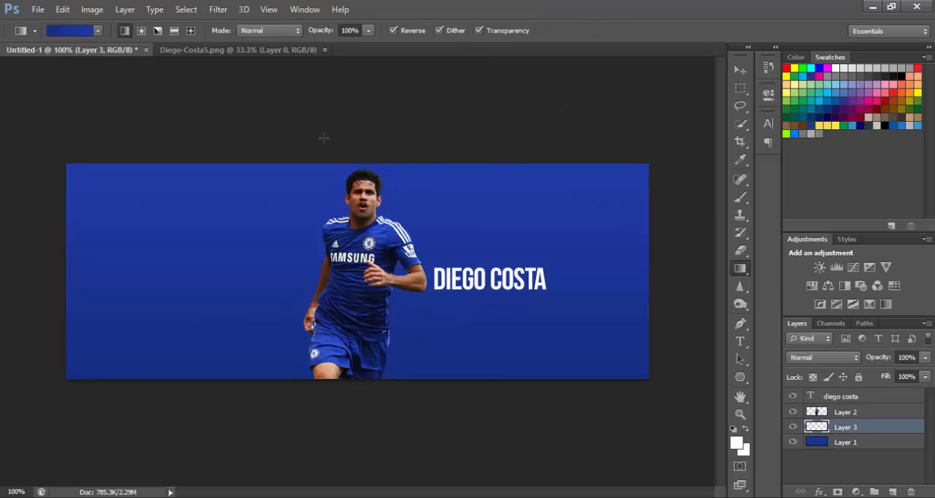
{"action": "left_click", "coordinate": [56, 30]}
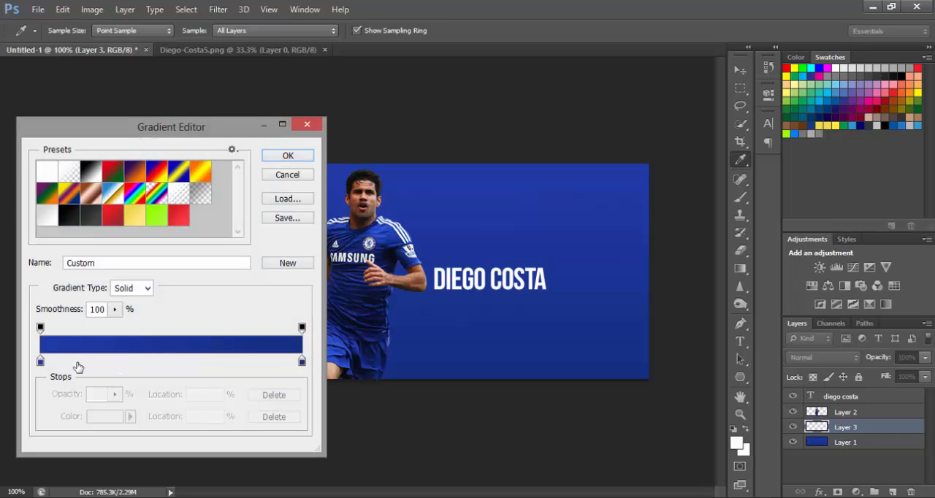
{"action": "left_click", "coordinate": [302, 360]}
{"action": "left_click", "coordinate": [110, 423]}
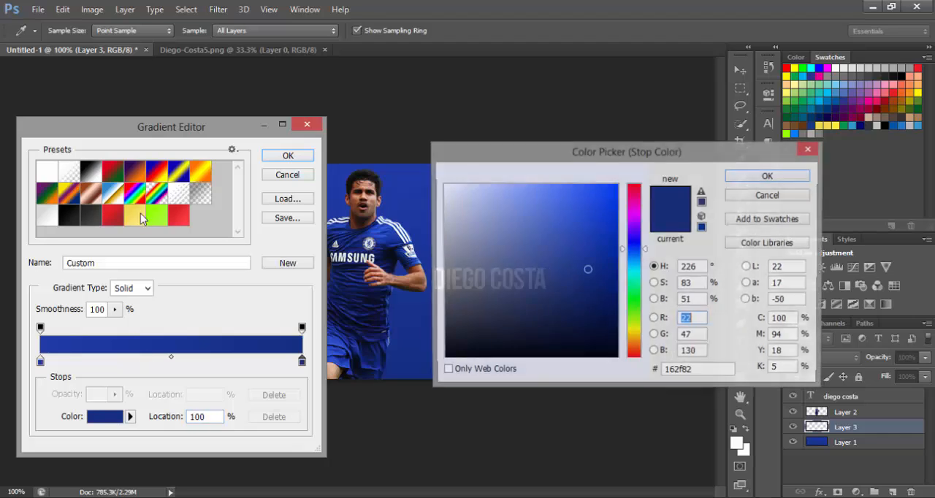
{"action": "left_click", "coordinate": [771, 180]}
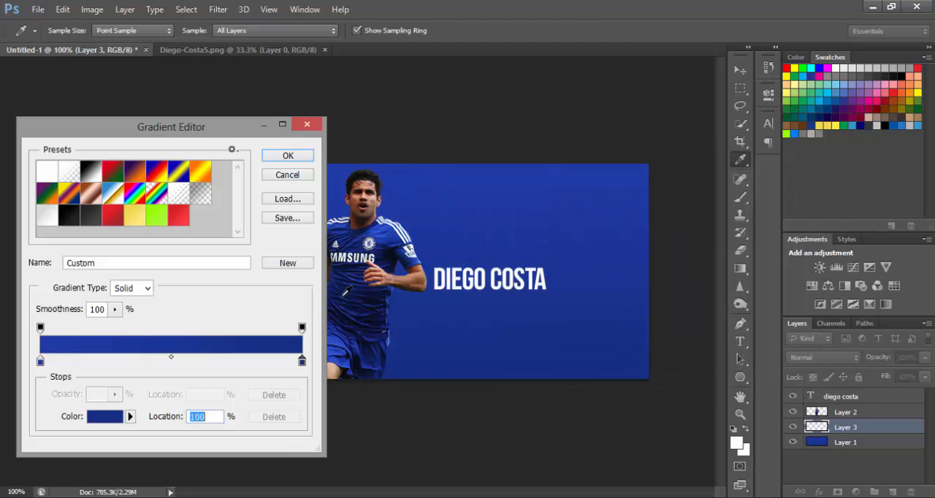
{"action": "left_click", "coordinate": [303, 329]}
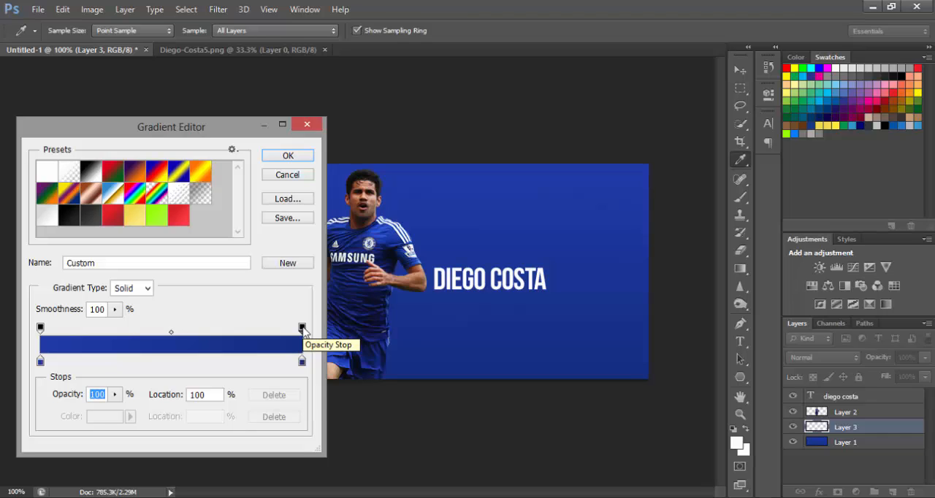
{"action": "type", "text": "0"}
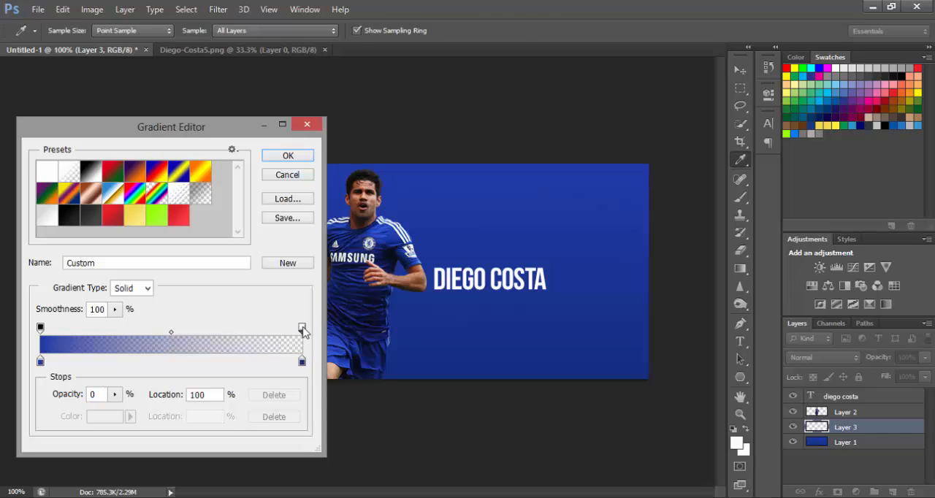
{"action": "key", "text": "Return"}
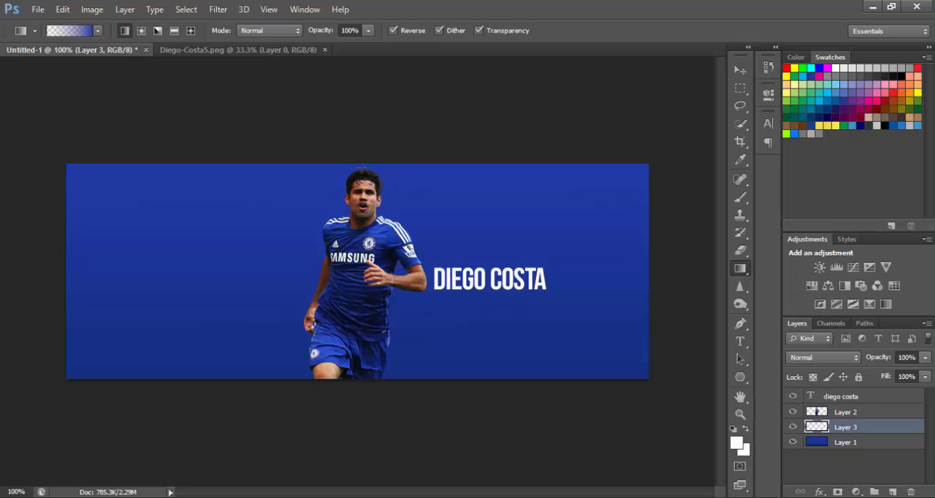
Apply the gradient vertically from the player's head down to near the canvas's lower edge, and move Layer 3 above Layer 2.
{"action": "left_click_drag", "start_coordinate": [361, 168], "coordinate": [368, 361]}
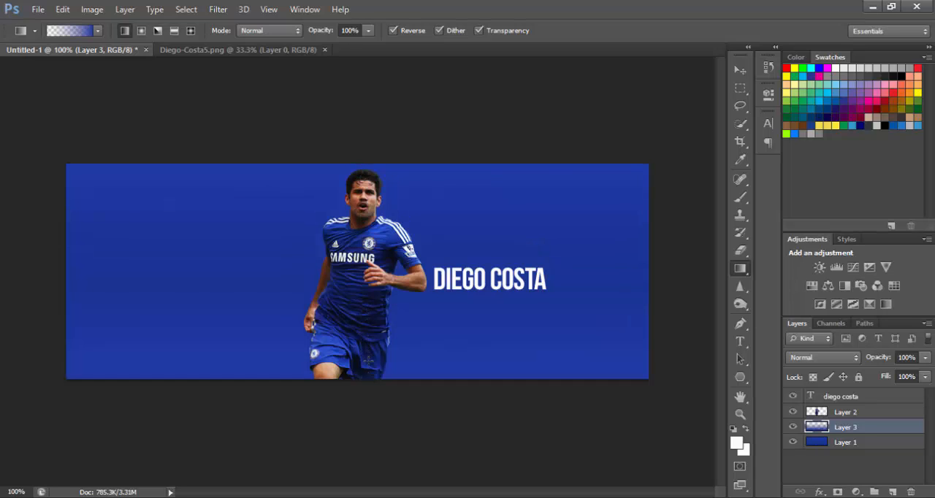
{"action": "left_click_drag", "start_coordinate": [847, 434], "coordinate": [845, 411]}
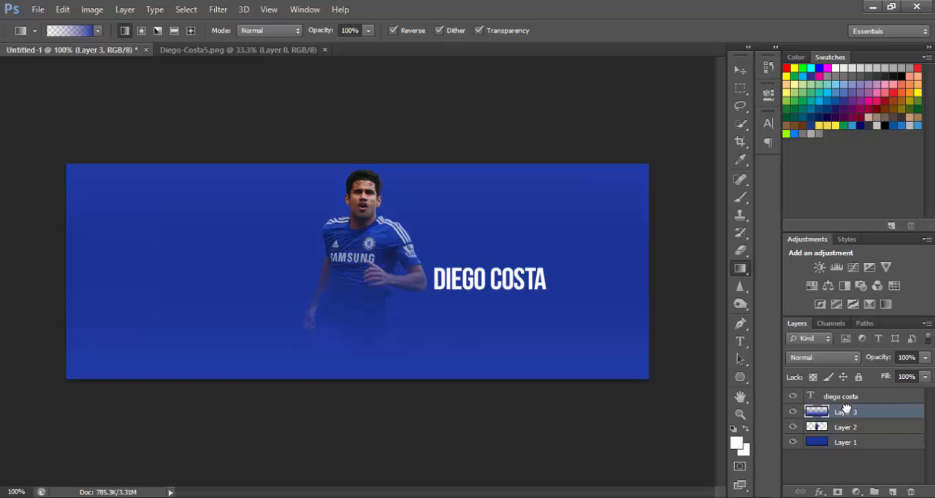
Compare blend modes on Layer 3, set it to Exclusion, and deselect the layer with the Move tool.
{"action": "left_click", "coordinate": [844, 357]}
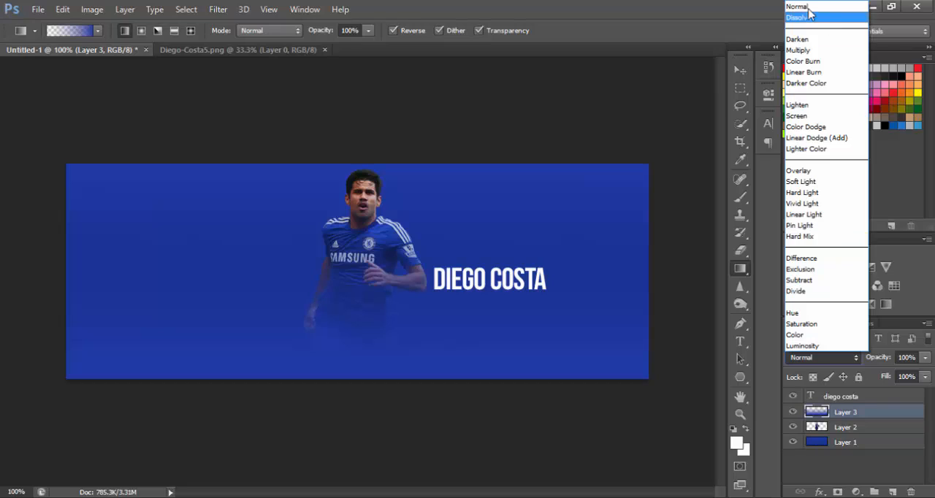
{"action": "left_click", "coordinate": [808, 7]}
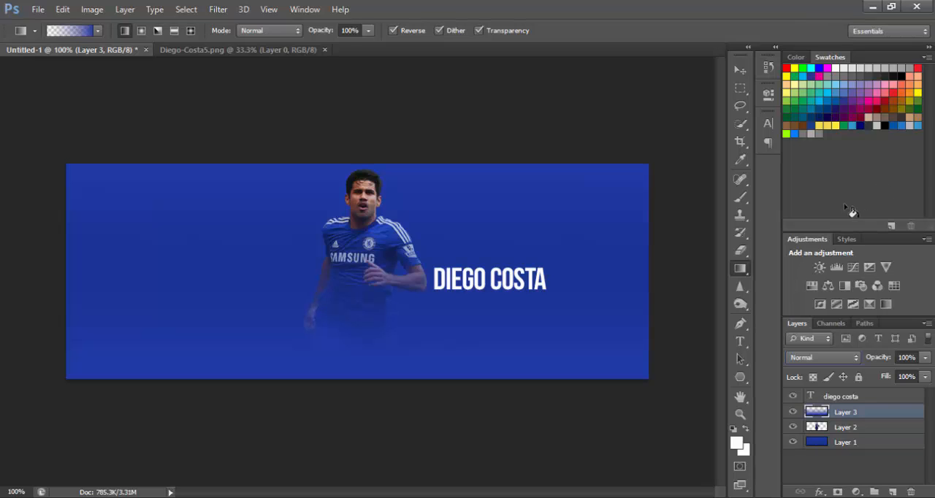
{"action": "left_click", "coordinate": [829, 358]}
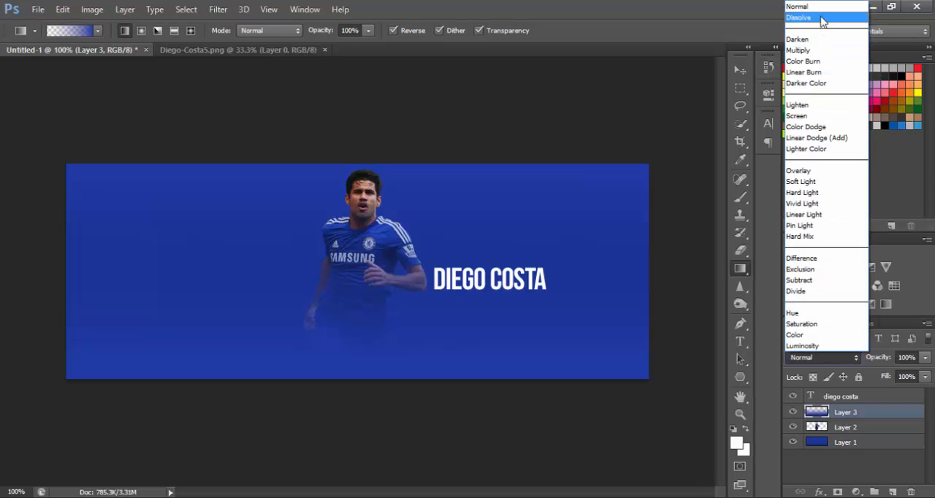
{"action": "left_click", "coordinate": [822, 11]}
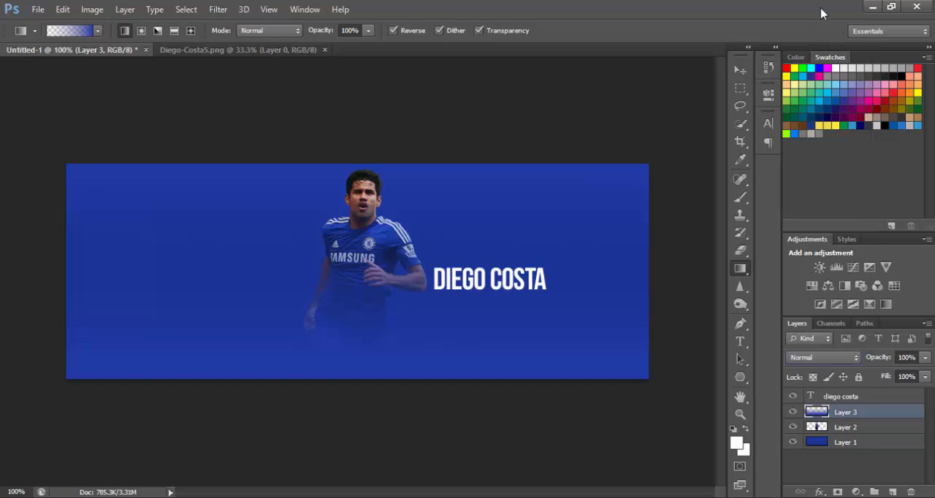
{"action": "key", "text": "Down"}
{"action": "key", "text": "Down"}
{"action": "key", "text": "Down"}
{"action": "key", "text": "Down"}
{"action": "key", "text": "Down"}
{"action": "key", "text": "Down"}
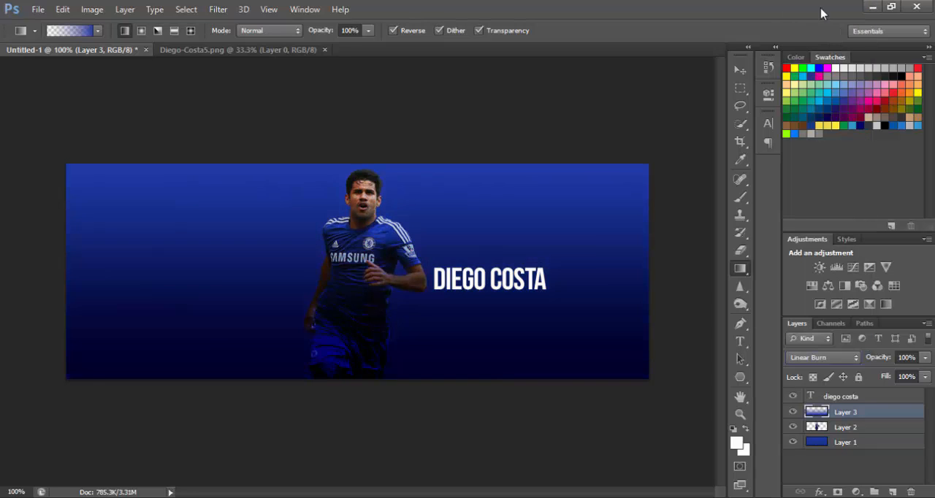
{"action": "key", "text": "Down"}
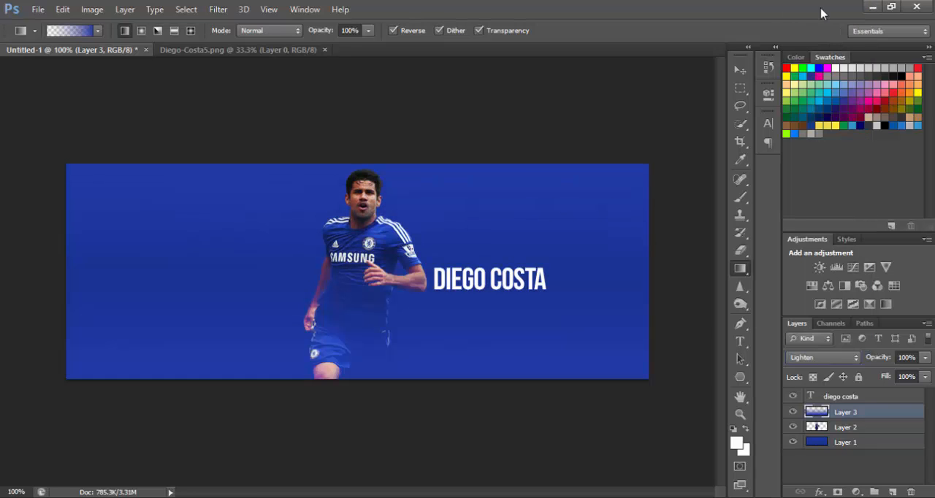
{"action": "key", "text": "Down"}
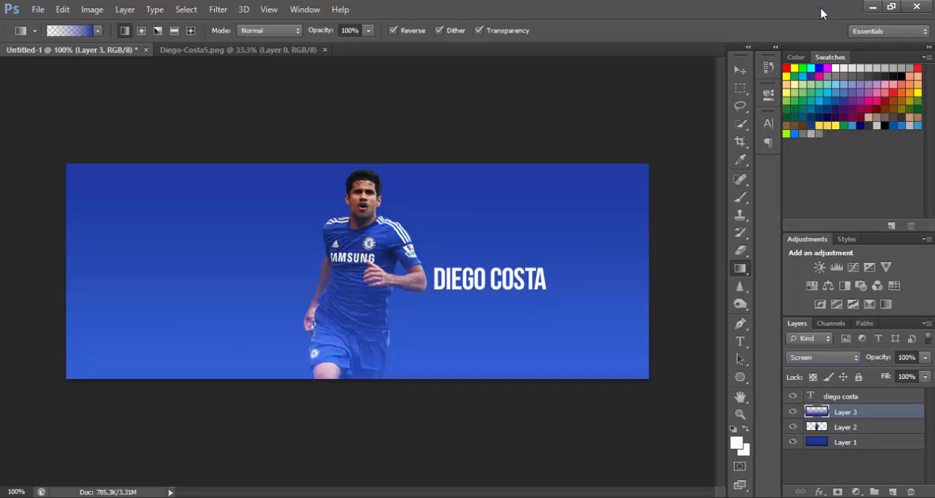
{"action": "key", "text": "Down"}
{"action": "key", "text": "Down"}
{"action": "key", "text": "Down"}
{"action": "key", "text": "Down"}
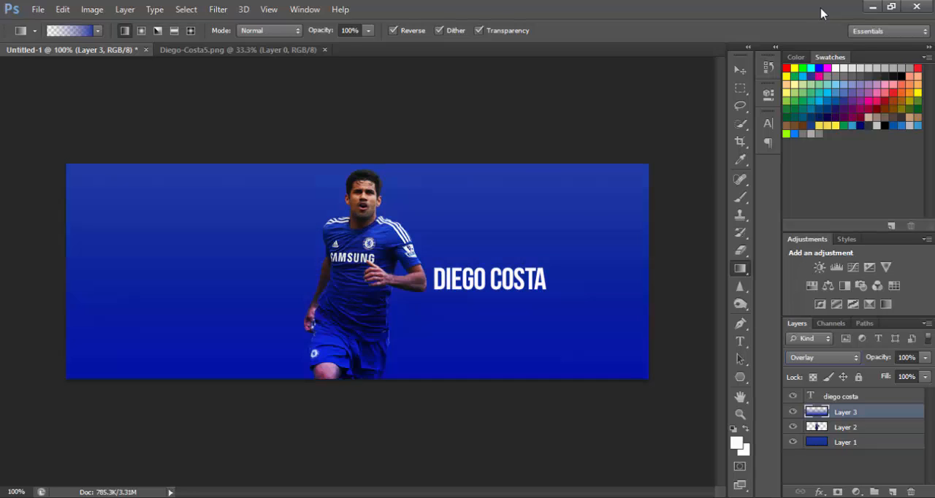
{"action": "key", "text": "Down"}
{"action": "key", "text": "Down"}
{"action": "key", "text": "Down"}
{"action": "key", "text": "Down"}
{"action": "key", "text": "Down"}
{"action": "key", "text": "Down"}
{"action": "key", "text": "Down"}
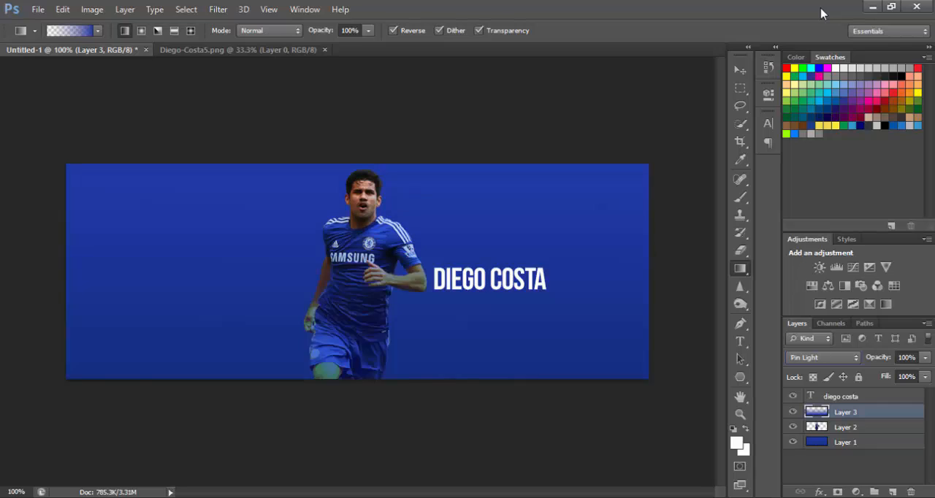
{"action": "key", "text": "Down"}
{"action": "key", "text": "Down"}
{"action": "key", "text": "Up"}
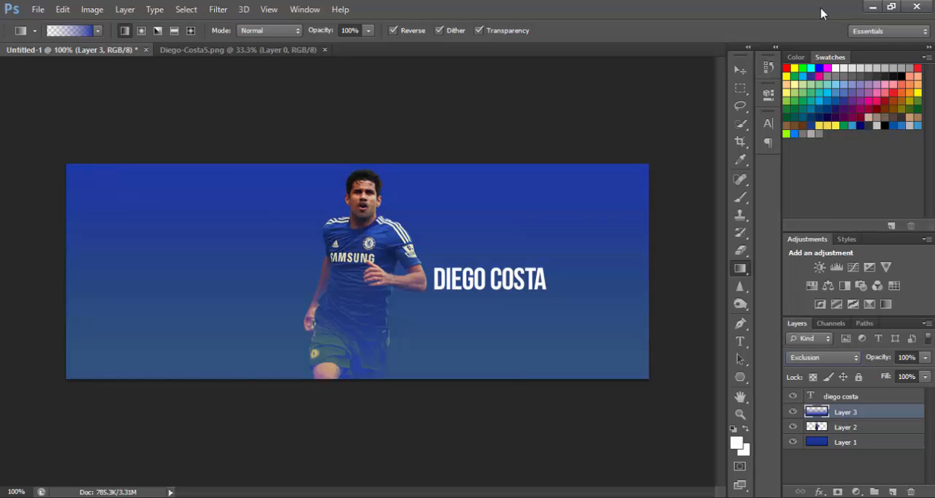
{"action": "key", "text": "Down"}
{"action": "key", "text": "Down"}
{"action": "key", "text": "Down"}
{"action": "key", "text": "Down"}
{"action": "key", "text": "Down"}
{"action": "key", "text": "Down"}
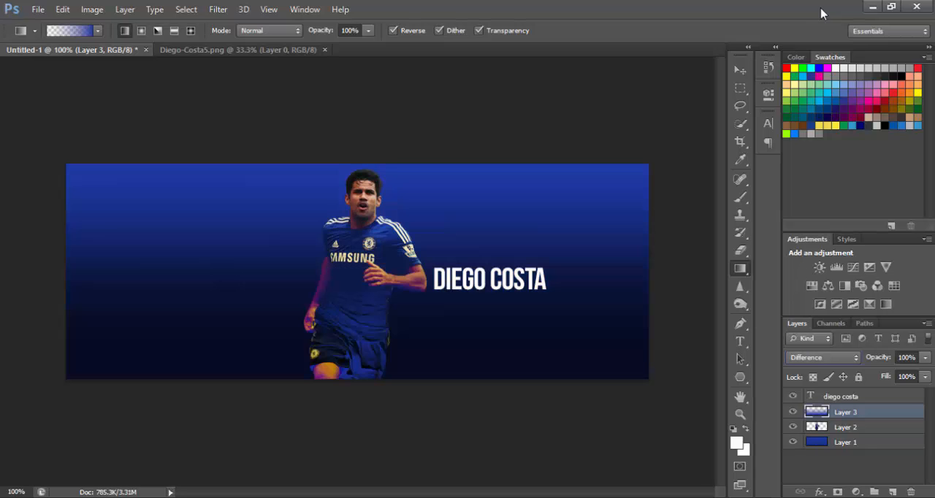
{"action": "key", "text": "Up"}
{"action": "key", "text": "Up"}
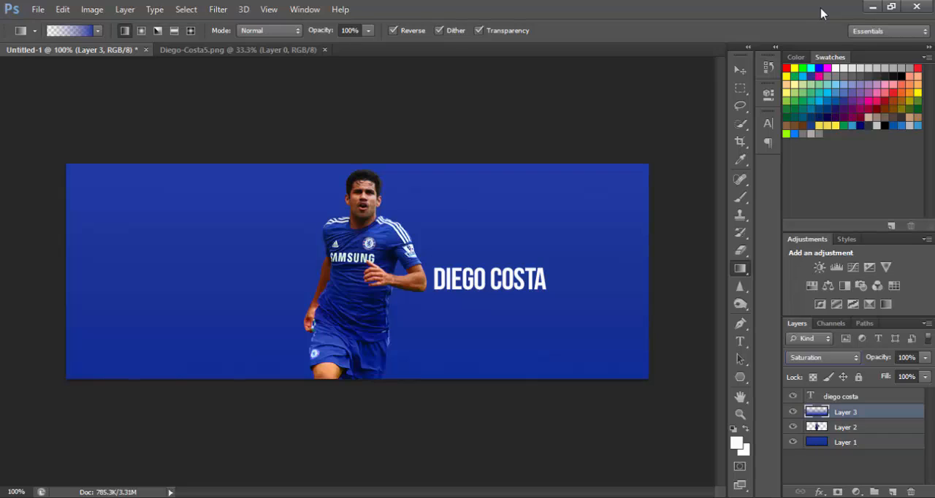
{"action": "key", "text": "Down"}
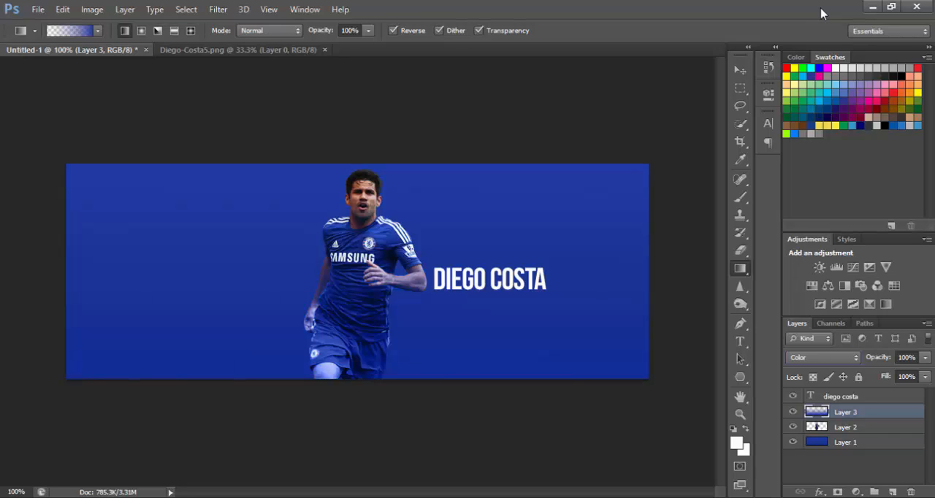
{"action": "key", "text": "Up"}
{"action": "key", "text": "Up"}
{"action": "key", "text": "Up"}
{"action": "key", "text": "Up"}
{"action": "key", "text": "Up"}
{"action": "key", "text": "Up"}
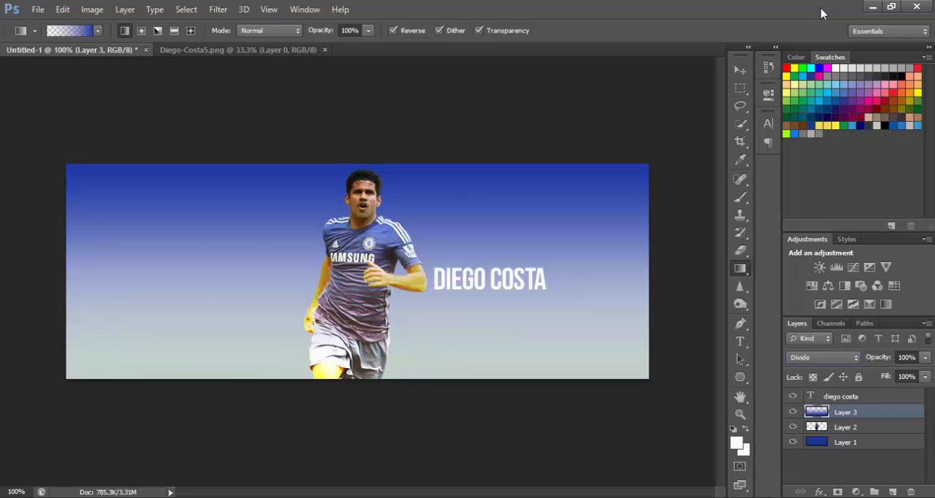
{"action": "key", "text": "Down"}
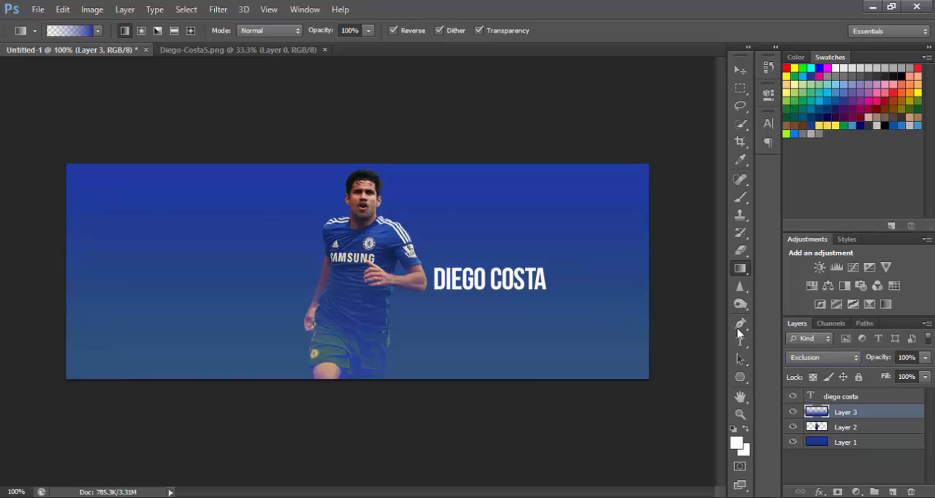
{"action": "left_click", "coordinate": [740, 69]}
{"action": "left_click", "coordinate": [635, 97]}
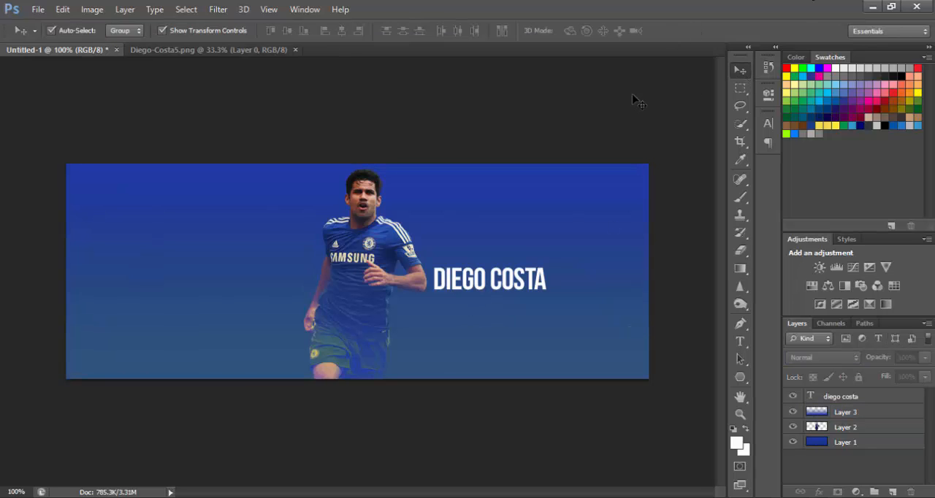
Switch to the Chrome browser and search Google for "stamford bridge".
{"action": "left_click", "coordinate": [872, 5]}
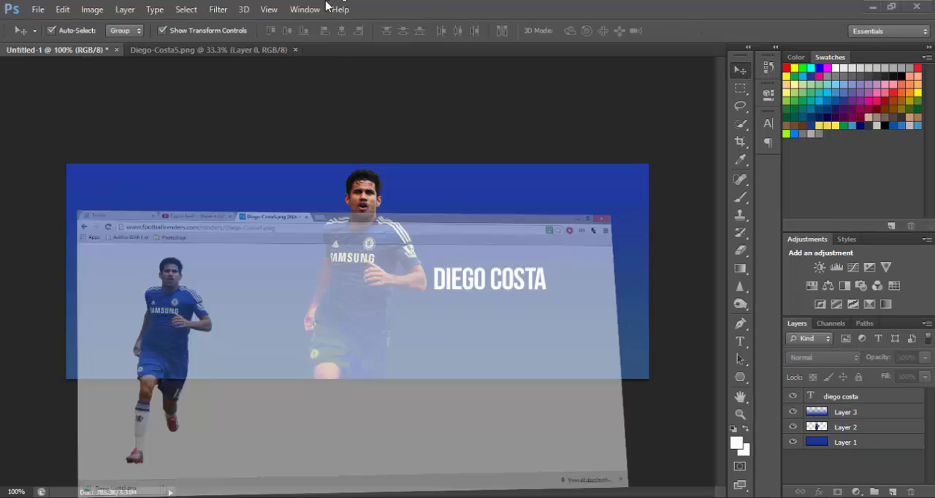
{"action": "left_click", "coordinate": [420, 28]}
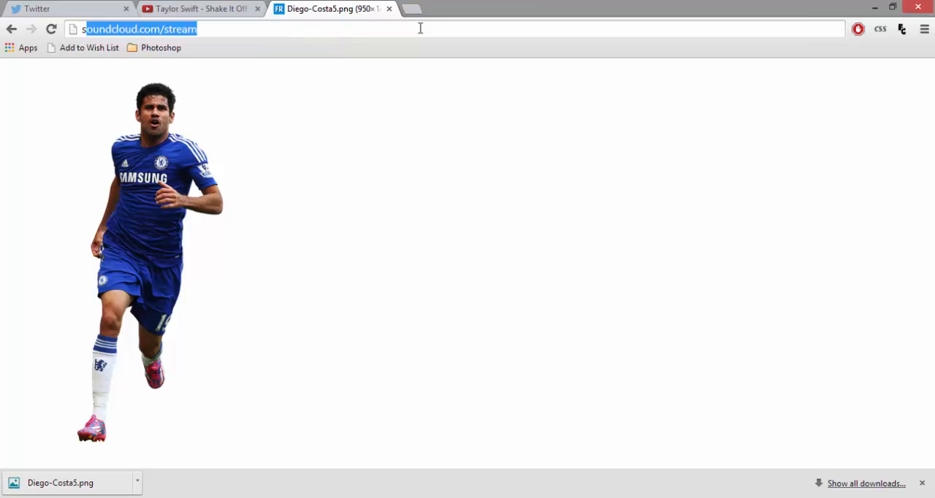
{"action": "type", "text": "stamford bridge"}
{"action": "key", "text": "Return"}
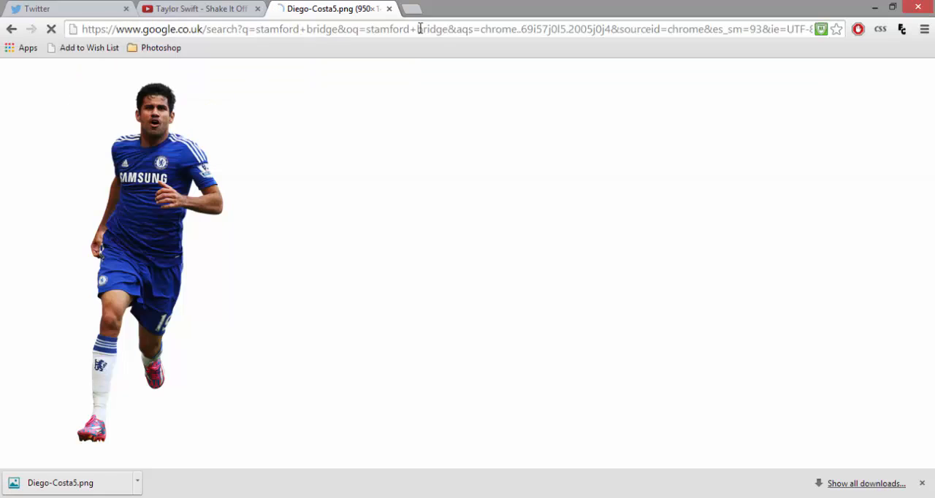
Show the image results for the stamford bridge search and filter them to Large size.
{"action": "left_click", "coordinate": [191, 123]}
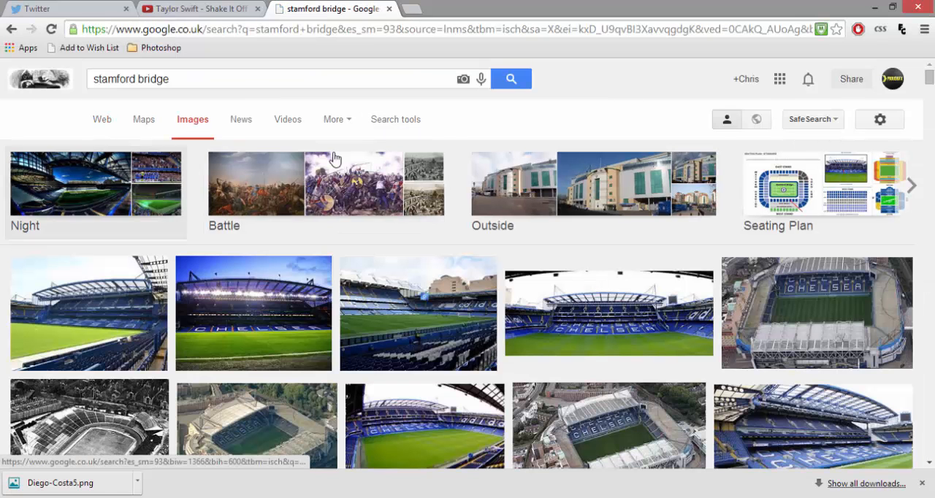
{"action": "left_click", "coordinate": [383, 123]}
{"action": "left_click", "coordinate": [108, 154]}
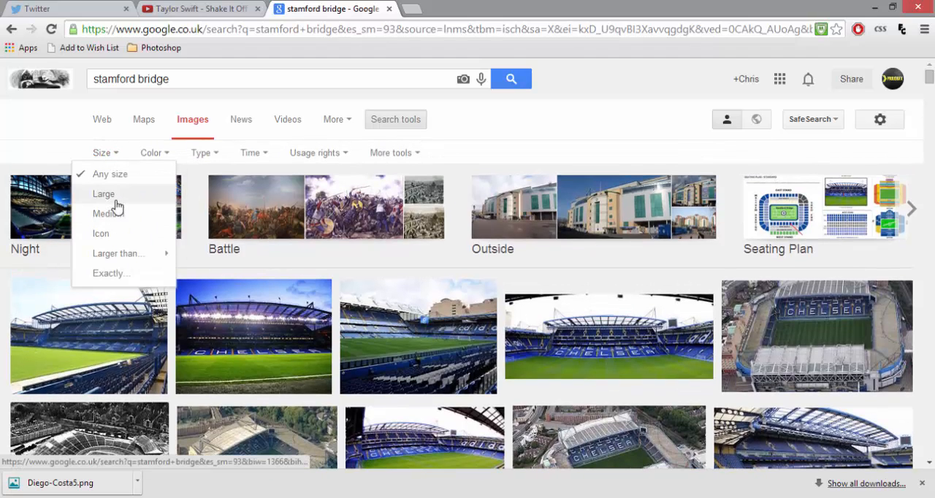
{"action": "left_click", "coordinate": [110, 194]}
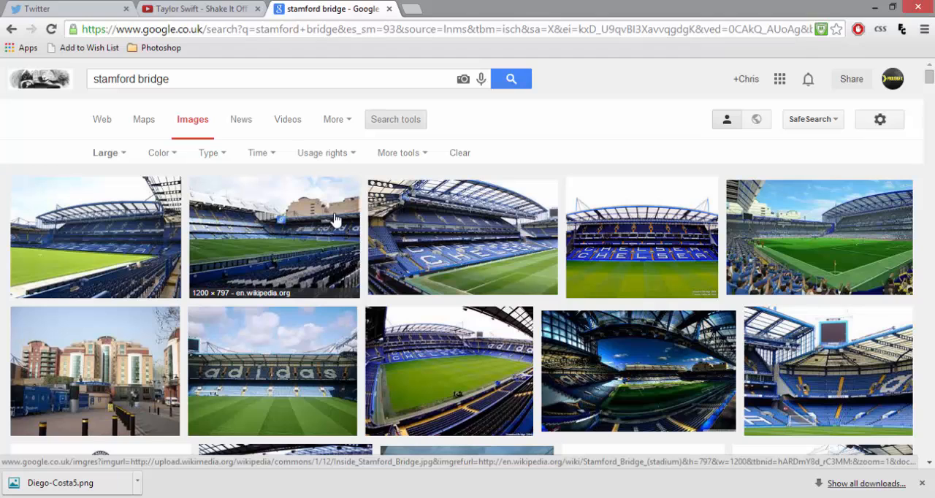
Browse the large stadium photos and open the preview of the 1024 × 768 Stamford Bridge picture from skyscrapercity.com.
{"action": "scroll", "coordinate": [375, 336], "scroll_direction": "down", "scroll_amount": 1}
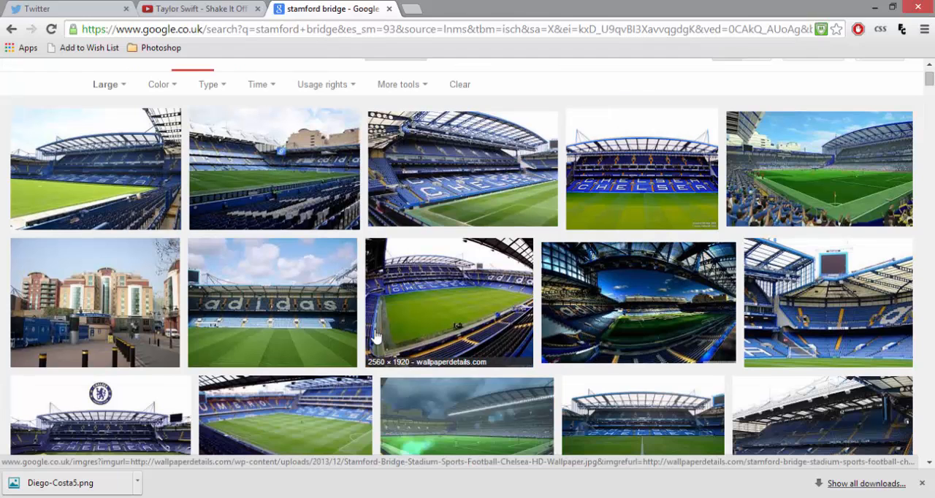
{"action": "scroll", "coordinate": [375, 336], "scroll_direction": "down", "scroll_amount": 3}
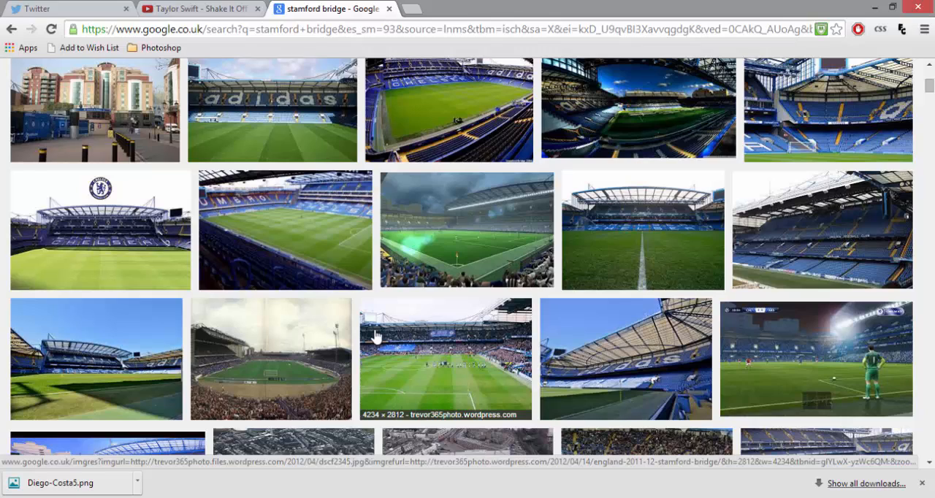
{"action": "scroll", "coordinate": [324, 403], "scroll_direction": "down", "scroll_amount": 6}
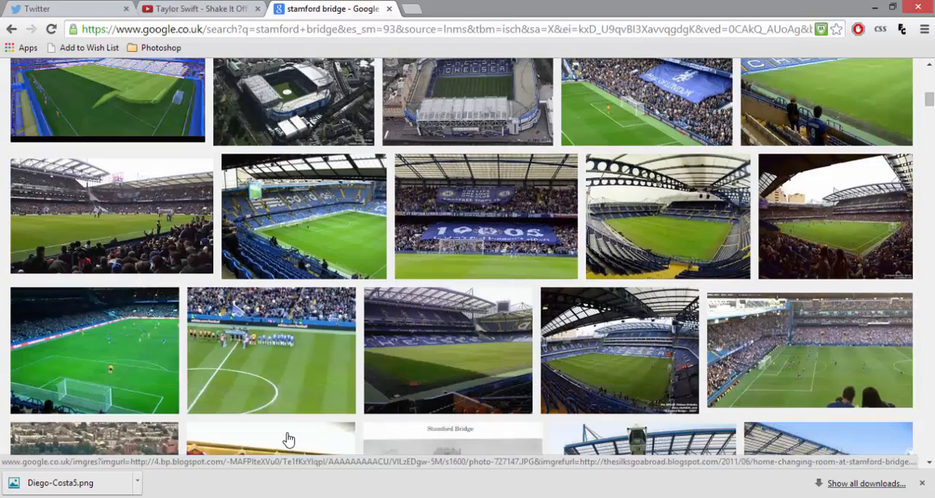
{"action": "scroll", "coordinate": [288, 439], "scroll_direction": "down", "scroll_amount": 4}
{"action": "left_click", "coordinate": [668, 303]}
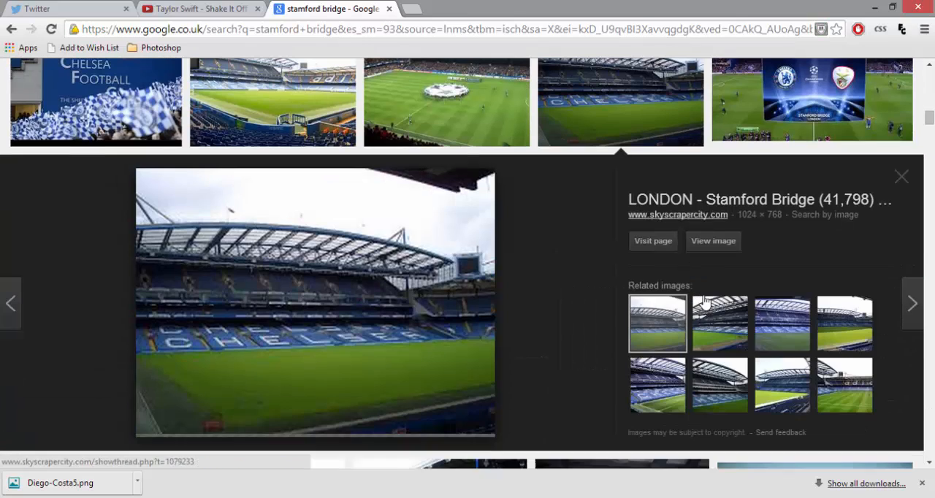
Open the Stamford Bridge picture at full size, copy the image, and paste it into the banner document in Photoshop.
{"action": "left_click", "coordinate": [714, 241]}
{"action": "right_click", "coordinate": [242, 278]}
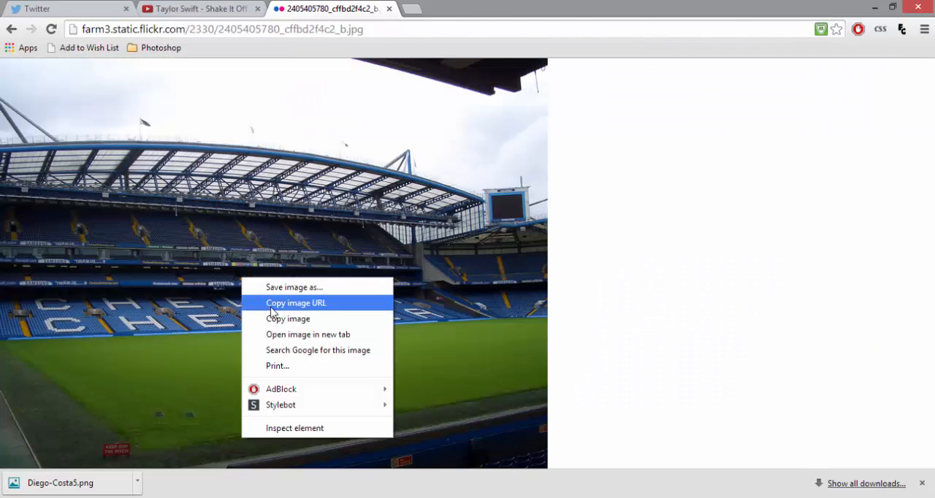
{"action": "left_click", "coordinate": [274, 319]}
{"action": "key", "text": "alt+Tab"}
{"action": "key", "text": "ctrl+v"}
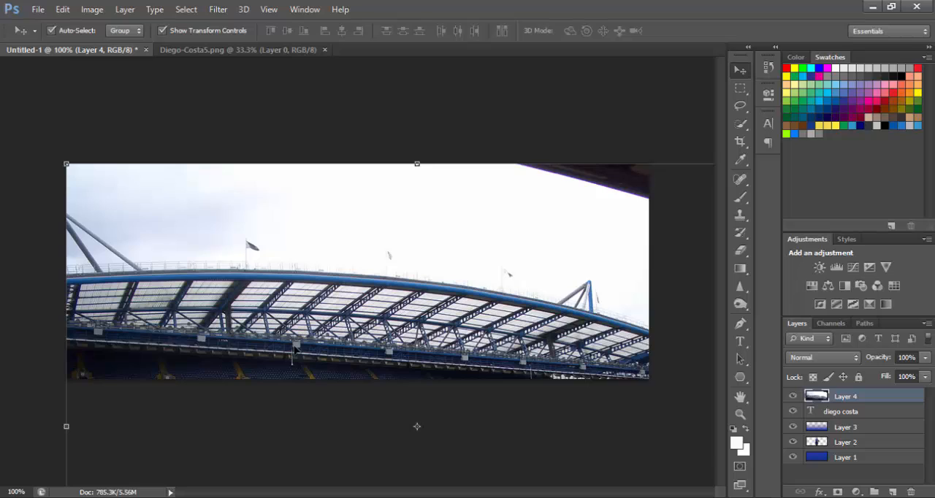
Scale the pasted stadium photo proportionally to about 84% to span the banner's width, shift it up to about Y 184 px, and apply the transformation.
{"action": "key", "text": "ctrl+minus"}
{"action": "key", "text": "ctrl+minus"}
{"action": "key", "text": "ctrl+minus"}
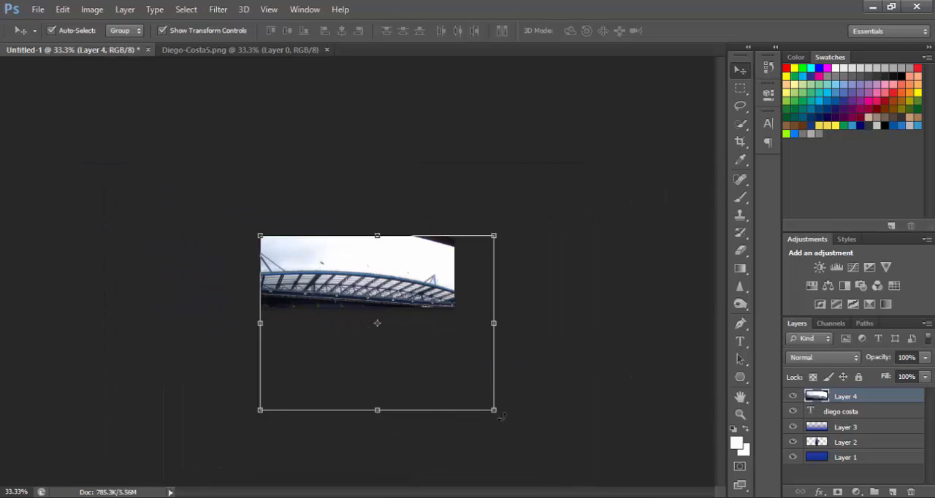
{"action": "left_click_drag", "start_coordinate": [495, 415], "coordinate": [456, 382]}
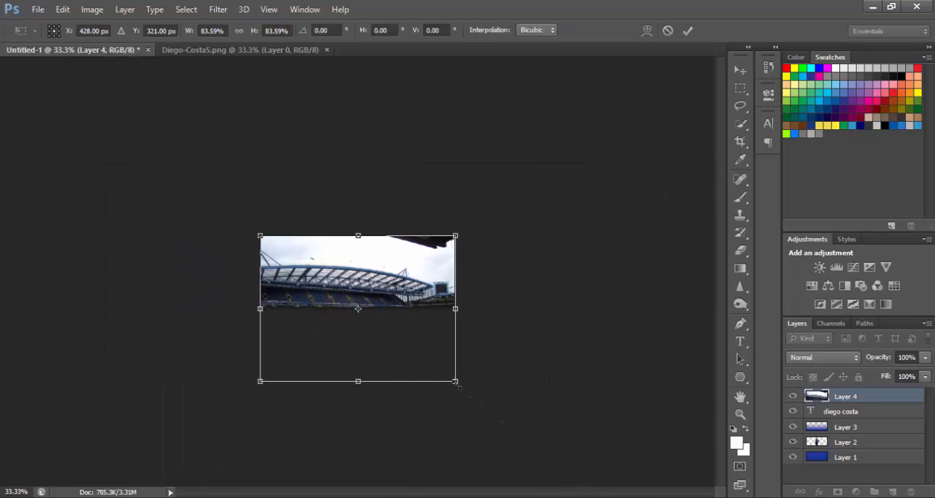
{"action": "key", "text": "ctrl+plus"}
{"action": "key", "text": "ctrl+plus"}
{"action": "key", "text": "ctrl+plus"}
{"action": "left_click_drag", "start_coordinate": [460, 350], "coordinate": [462, 251]}
{"action": "left_click", "coordinate": [740, 69]}
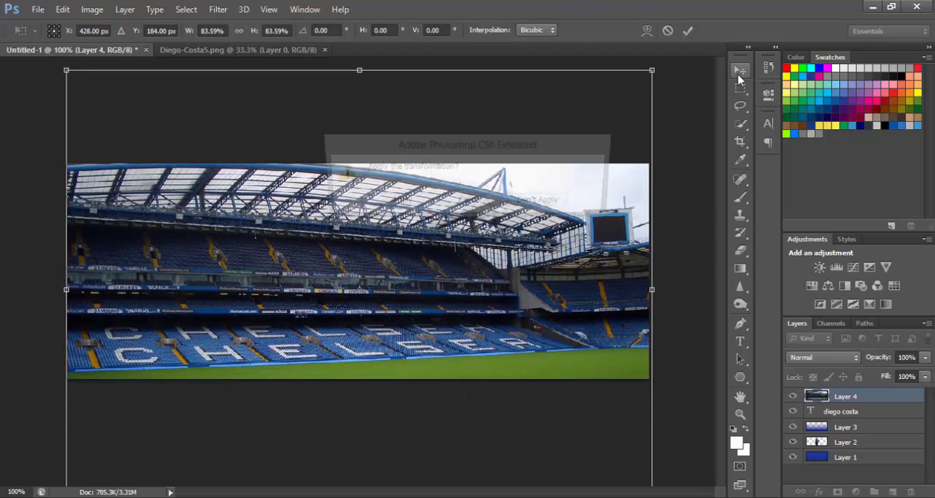
{"action": "left_click", "coordinate": [396, 202]}
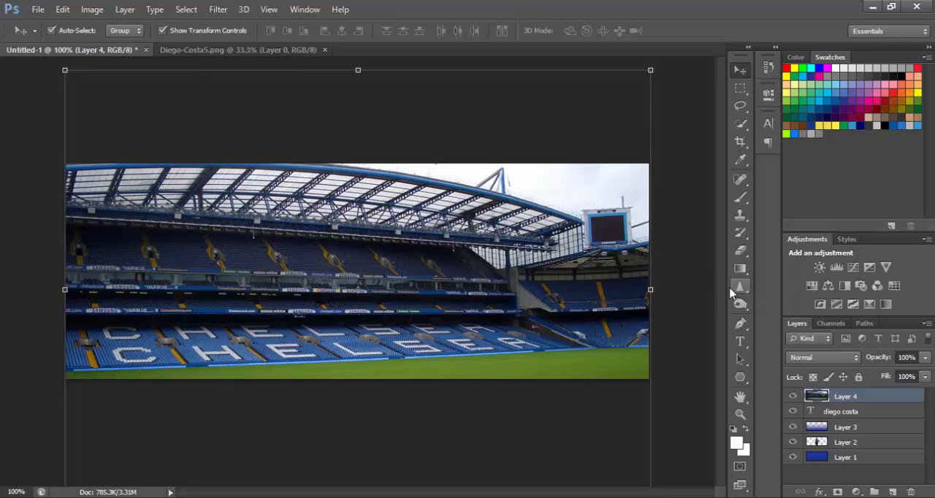
Place the stadium Layer 4 between Layer 2 and Layer 1, compare its blend modes, and set it to Screen.
{"action": "left_click", "coordinate": [537, 302]}
{"action": "left_click_drag", "start_coordinate": [896, 403], "coordinate": [885, 450]}
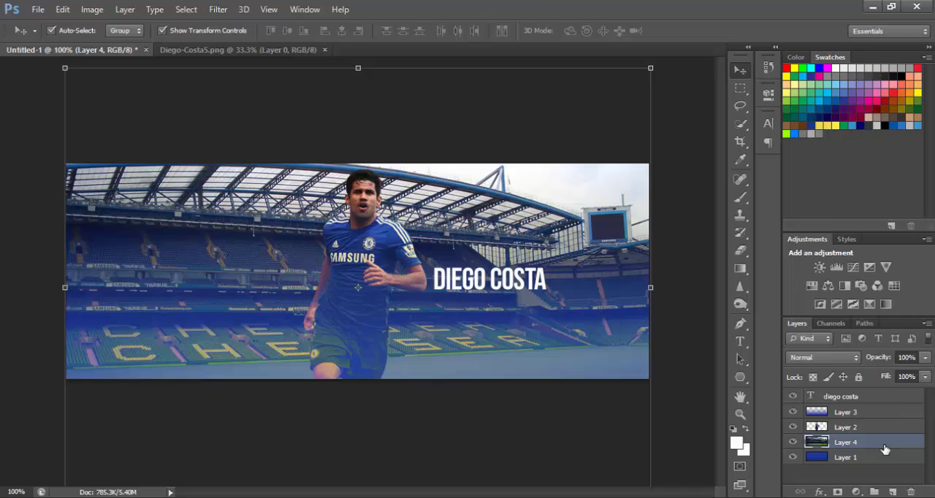
{"action": "left_click", "coordinate": [824, 357]}
{"action": "left_click", "coordinate": [835, 13]}
{"action": "key", "text": "Down"}
{"action": "key", "text": "Down"}
{"action": "key", "text": "Down"}
{"action": "key", "text": "Down"}
{"action": "key", "text": "Down"}
{"action": "key", "text": "Down"}
{"action": "key", "text": "Down"}
{"action": "key", "text": "Down"}
{"action": "key", "text": "Down"}
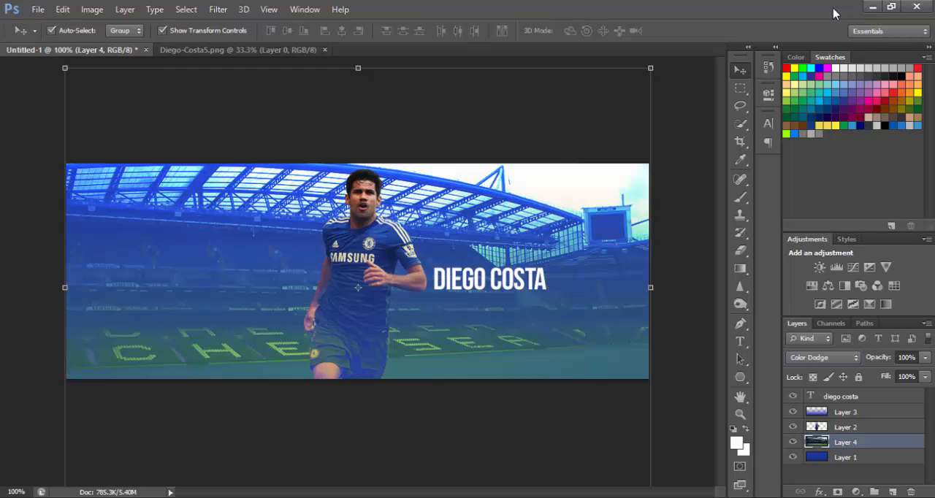
{"action": "key", "text": "Down"}
{"action": "key", "text": "Down"}
{"action": "key", "text": "Down"}
{"action": "key", "text": "Down"}
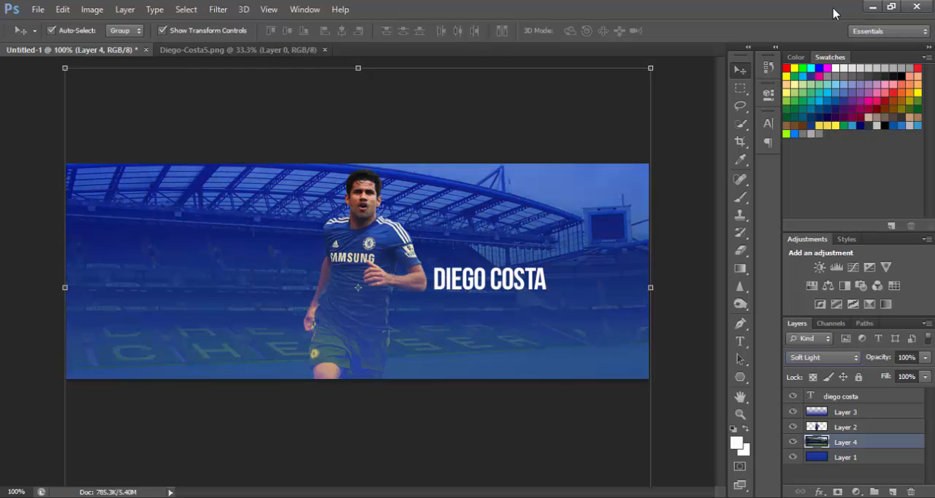
{"action": "key", "text": "Down"}
{"action": "key", "text": "Down"}
{"action": "key", "text": "Down"}
{"action": "key", "text": "Down"}
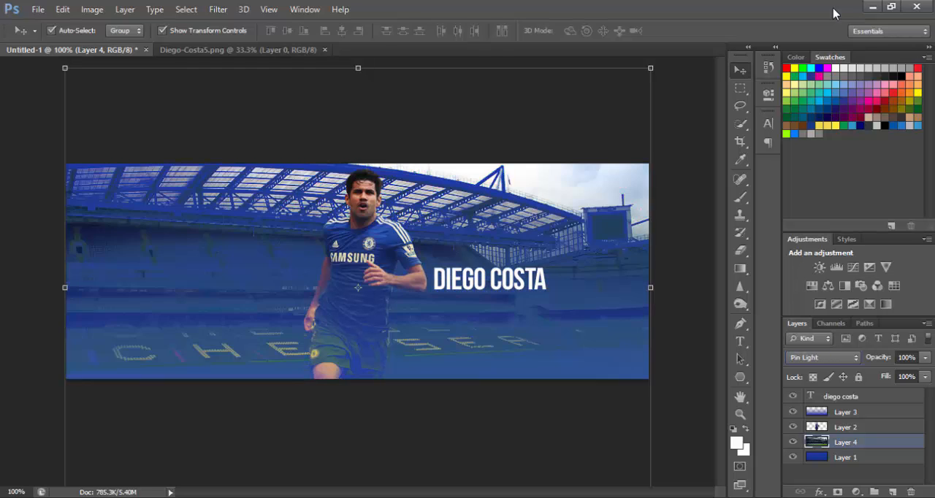
{"action": "key", "text": "Down"}
{"action": "key", "text": "Down"}
{"action": "key", "text": "Down"}
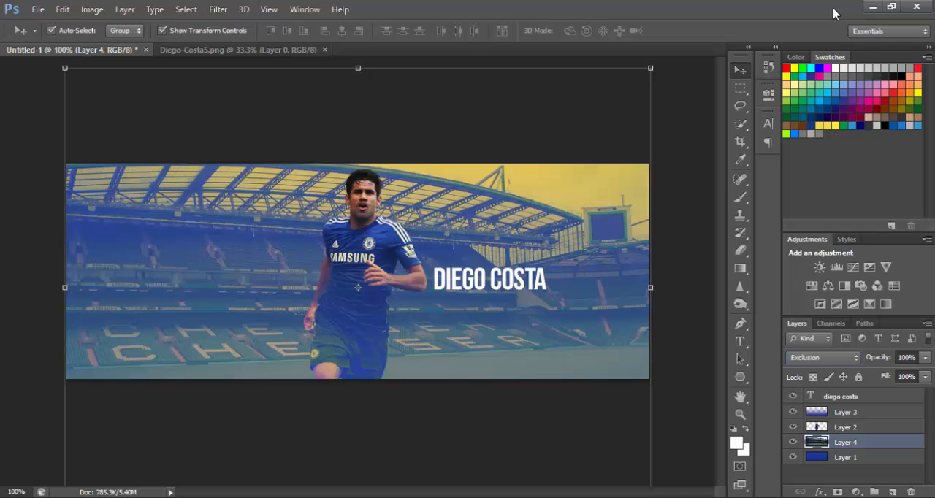
{"action": "key", "text": "Up"}
{"action": "key", "text": "Up"}
{"action": "key", "text": "Up"}
{"action": "key", "text": "Up"}
{"action": "key", "text": "Up"}
{"action": "key", "text": "Up"}
{"action": "key", "text": "Up"}
{"action": "key", "text": "Up"}
{"action": "key", "text": "Up"}
{"action": "key", "text": "Up"}
{"action": "key", "text": "Up"}
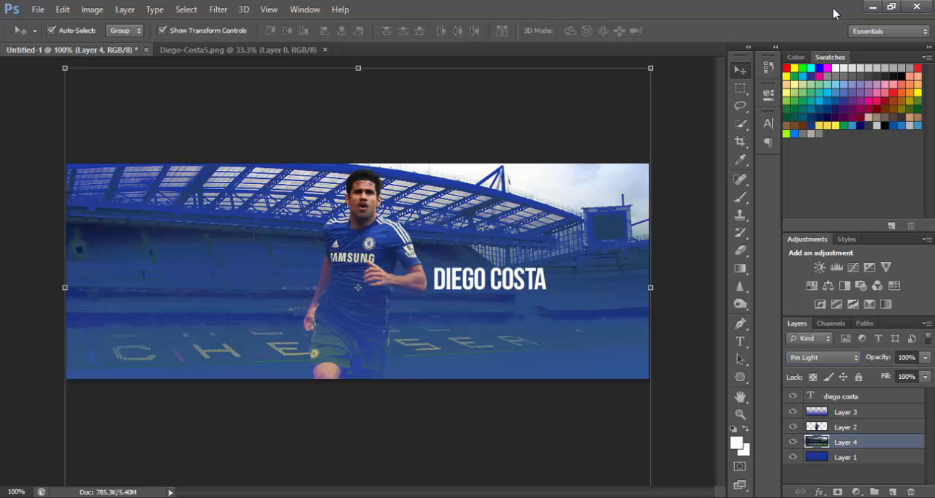
{"action": "key", "text": "Up"}
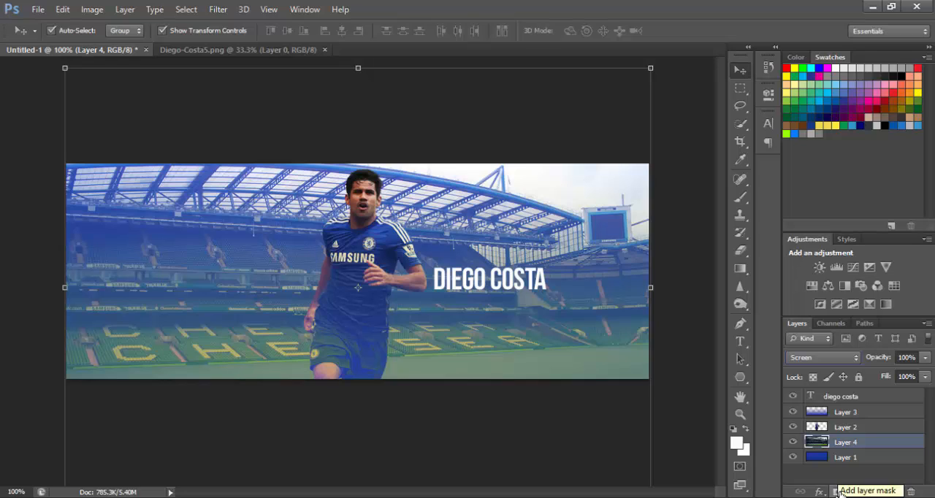
Add a layer mask to Layer 4 and load the Black, White preset for the Gradient tool.
{"action": "left_click", "coordinate": [837, 491]}
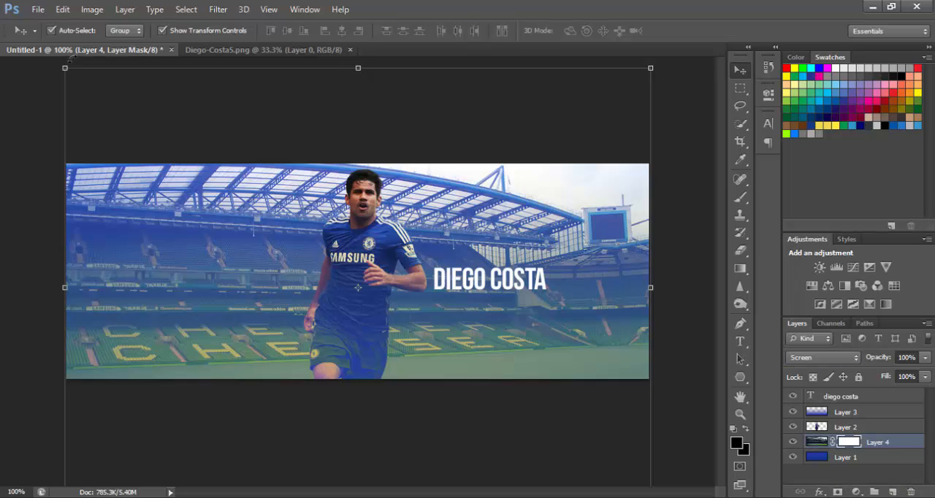
{"action": "left_click", "coordinate": [740, 268]}
{"action": "left_click", "coordinate": [81, 30]}
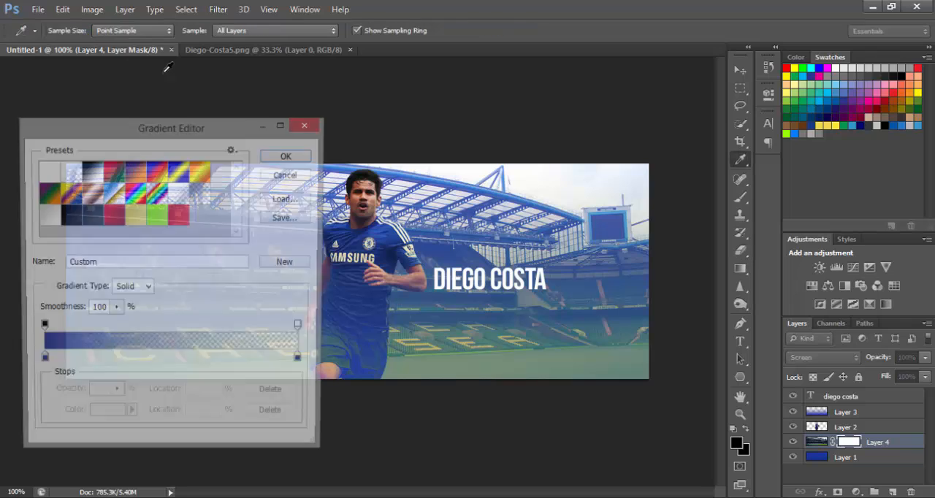
{"action": "left_click", "coordinate": [89, 176]}
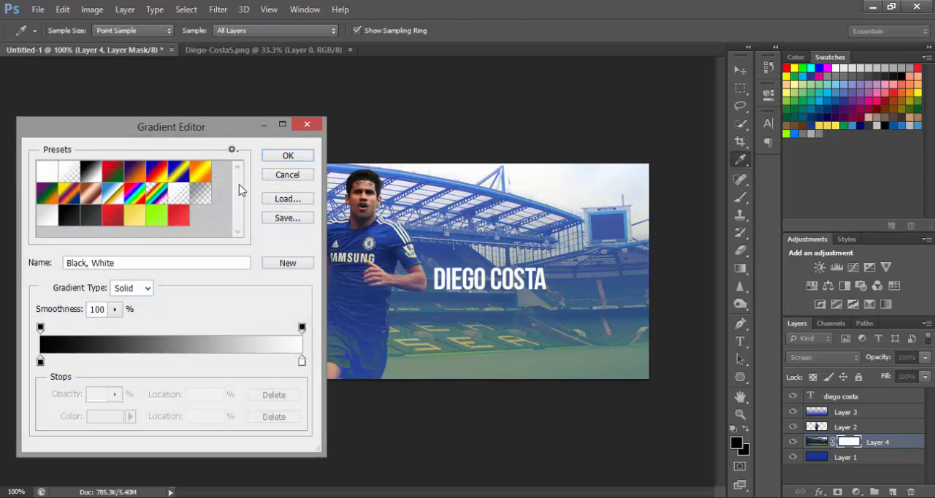
{"action": "left_click", "coordinate": [280, 156]}
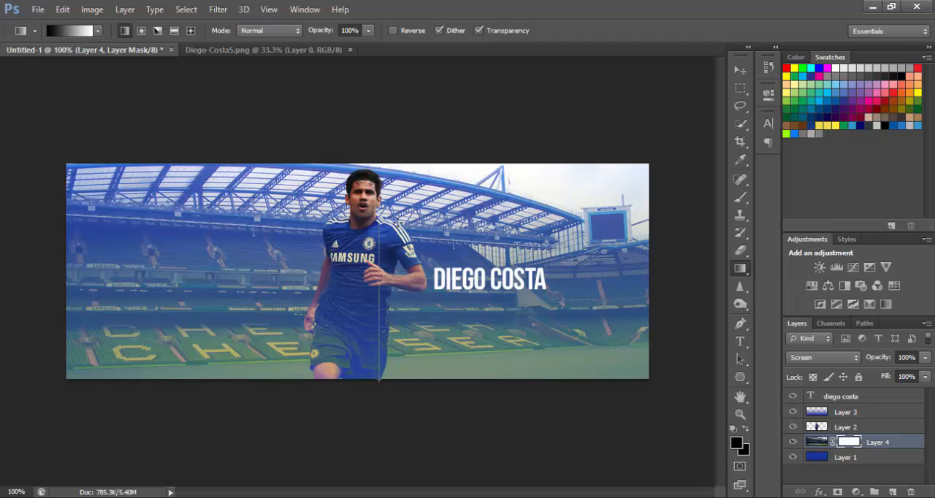
Fade out the top edge of the stadium with a vertical gradient on Layer 4's mask, undoing a first bottom fade, and apply the mask.
{"action": "left_click_drag", "start_coordinate": [379, 379], "coordinate": [380, 380]}
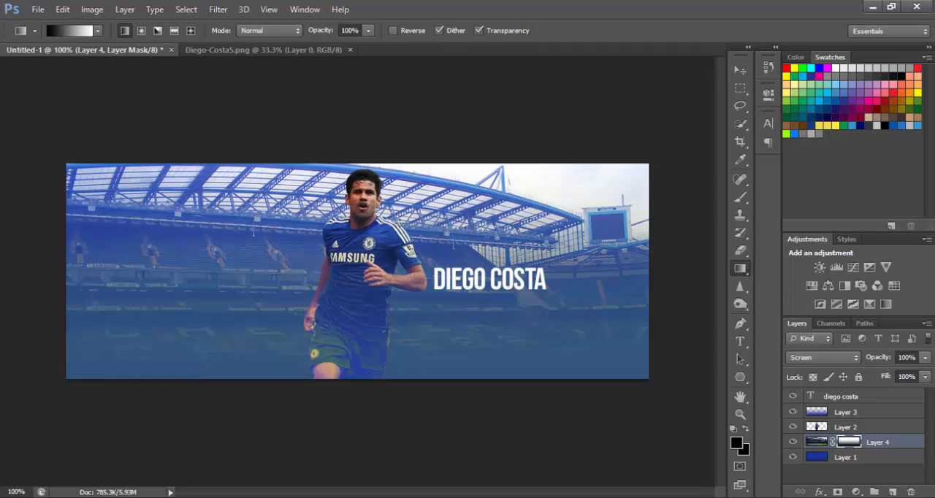
{"action": "key", "text": "ctrl+z"}
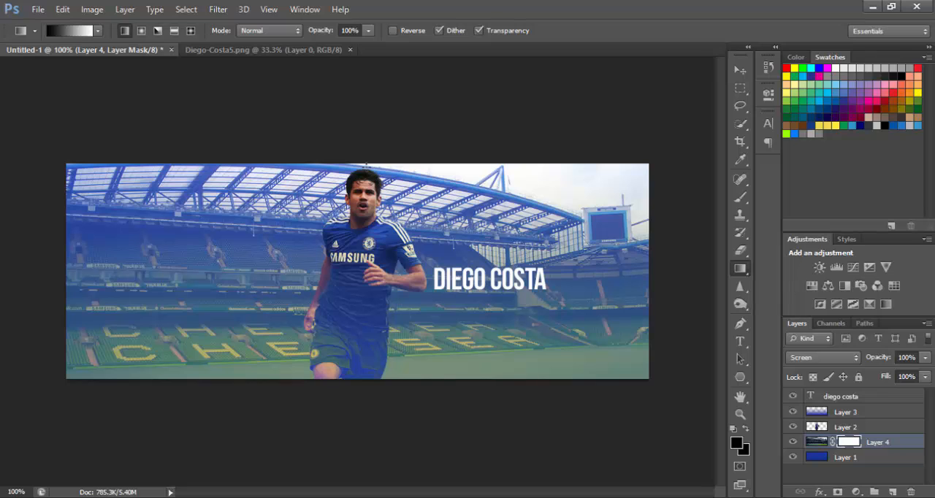
{"action": "left_click_drag", "start_coordinate": [365, 291], "coordinate": [366, 297]}
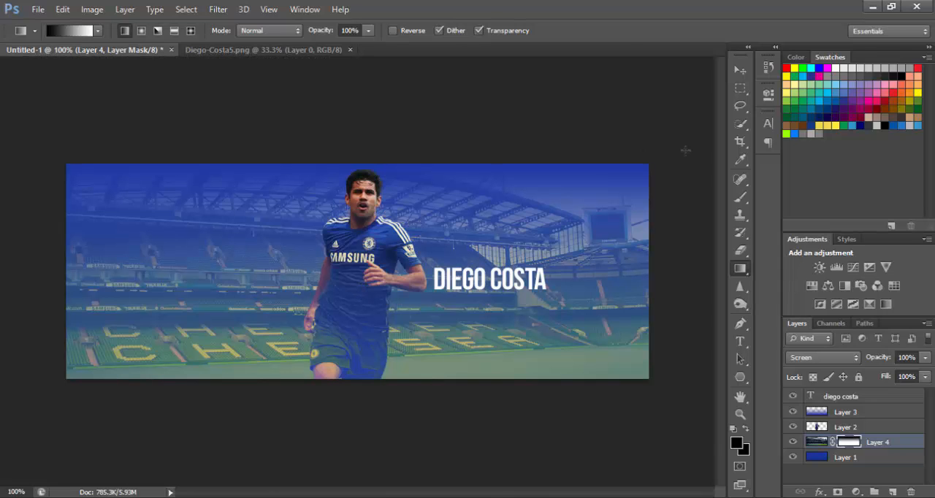
{"action": "right_click", "coordinate": [849, 442]}
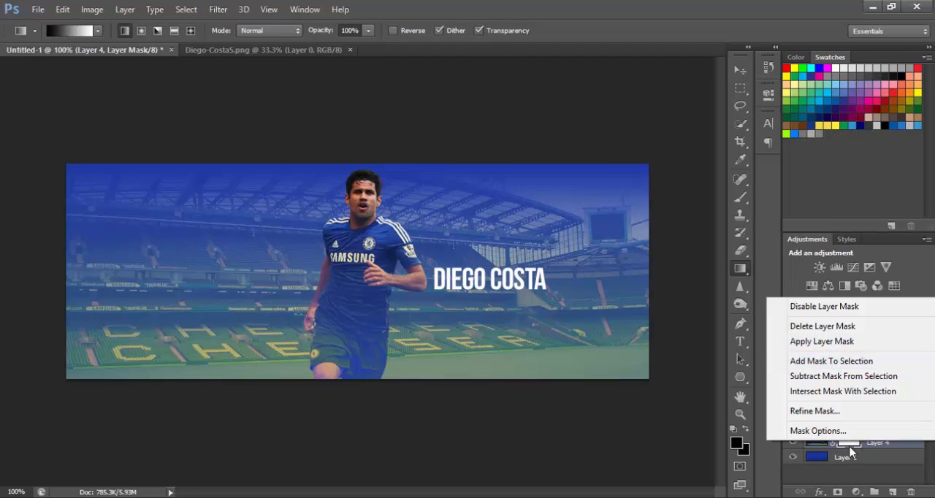
{"action": "left_click", "coordinate": [829, 341]}
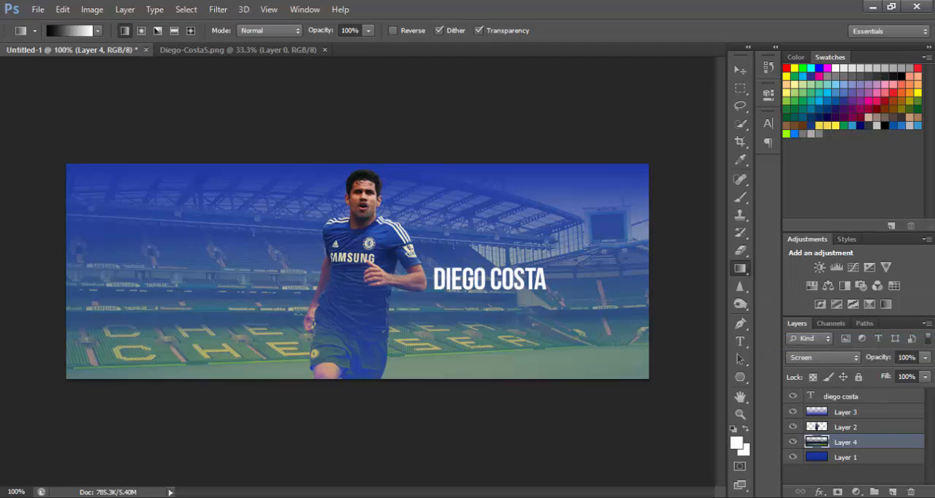
Add a fresh layer mask to Layer 4, fade out the stadium's bottom edge with a vertical gradient, and deselect the layer.
{"action": "left_click", "coordinate": [838, 492]}
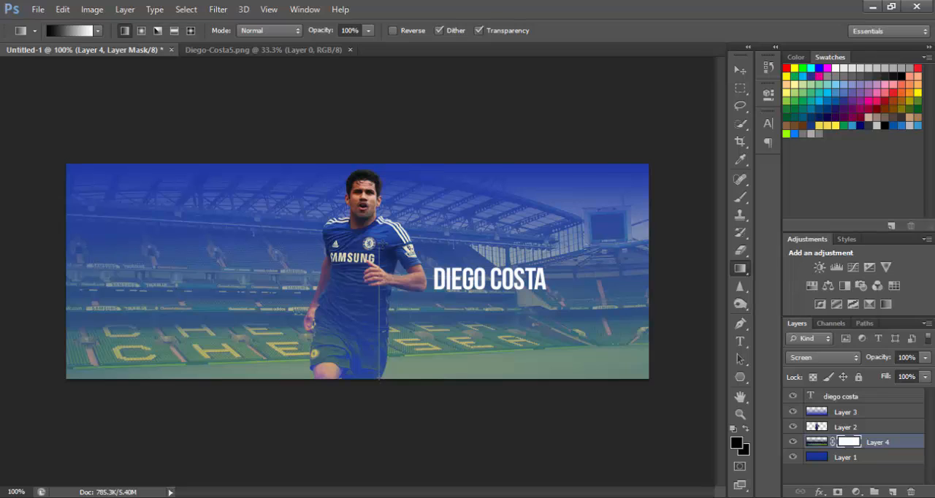
{"action": "left_click_drag", "start_coordinate": [380, 247], "coordinate": [380, 247]}
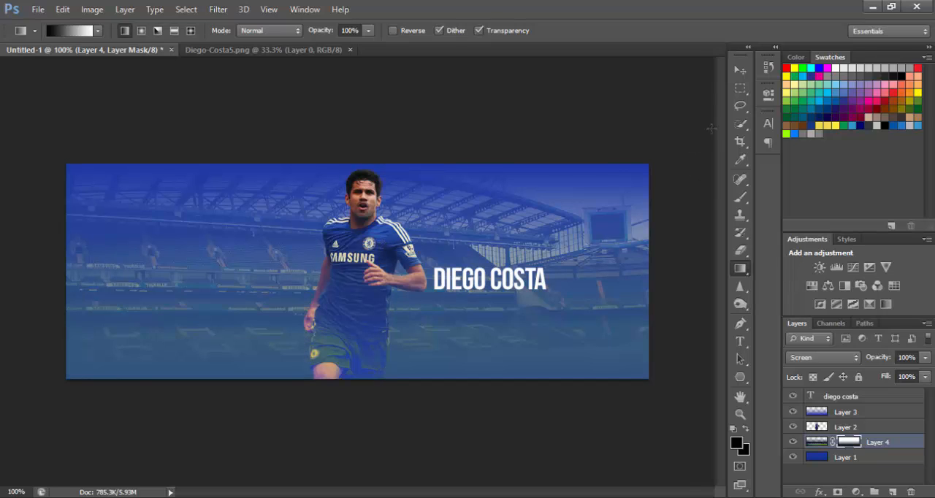
{"action": "left_click", "coordinate": [740, 69]}
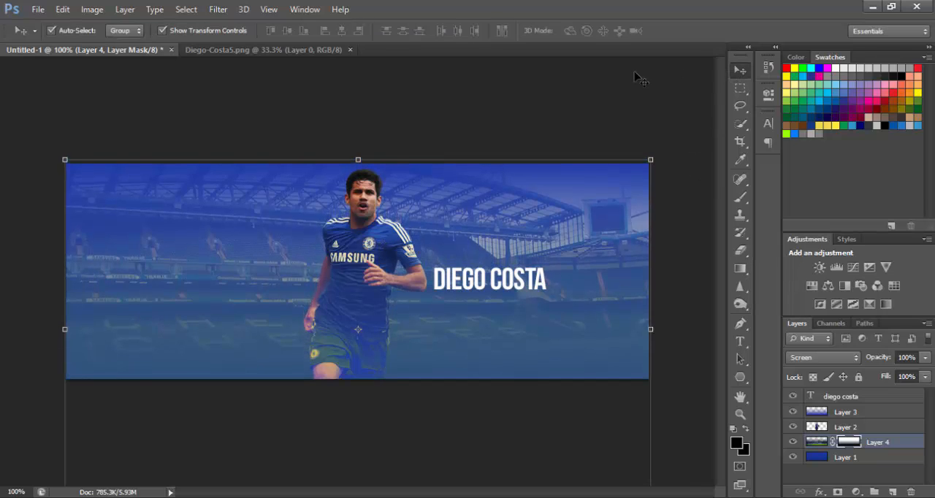
{"action": "left_click", "coordinate": [613, 91]}
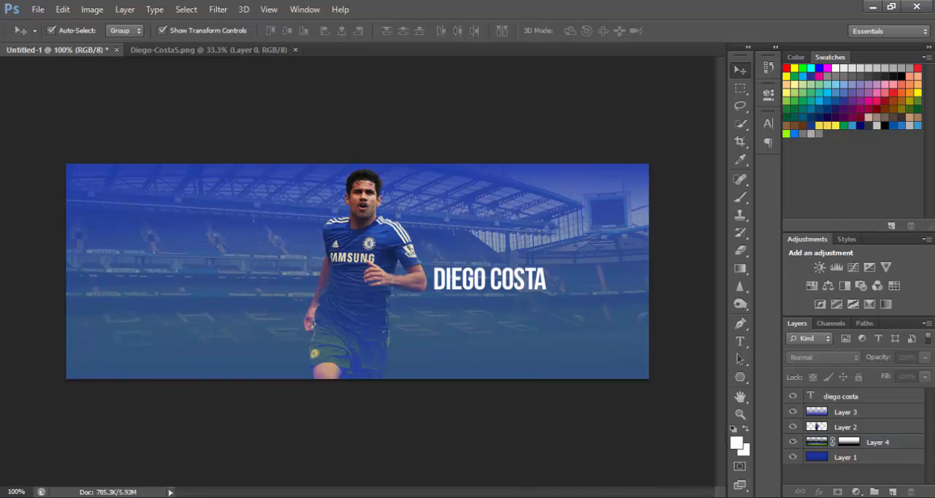
Switch to the Chrome browser, search Google for "space background", and show the image results.
{"action": "left_click", "coordinate": [873, 7]}
{"action": "left_click", "coordinate": [241, 27]}
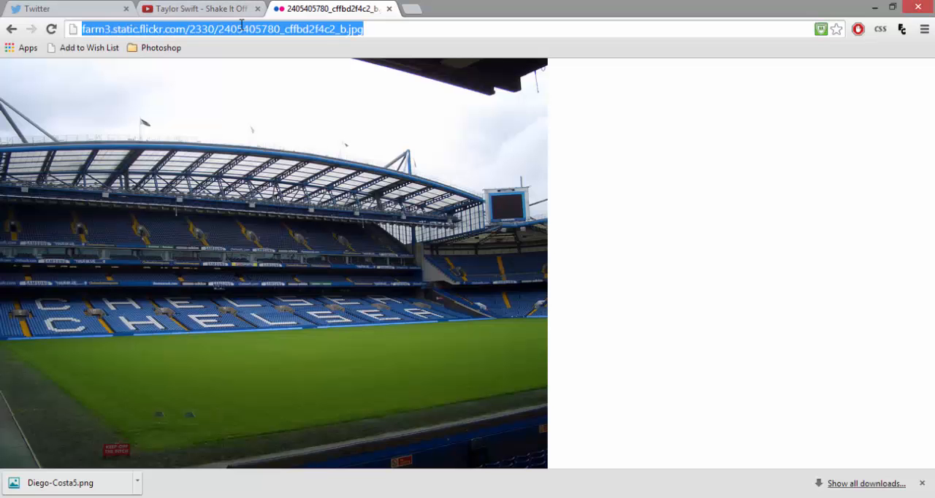
{"action": "type", "text": "space backgrou"}
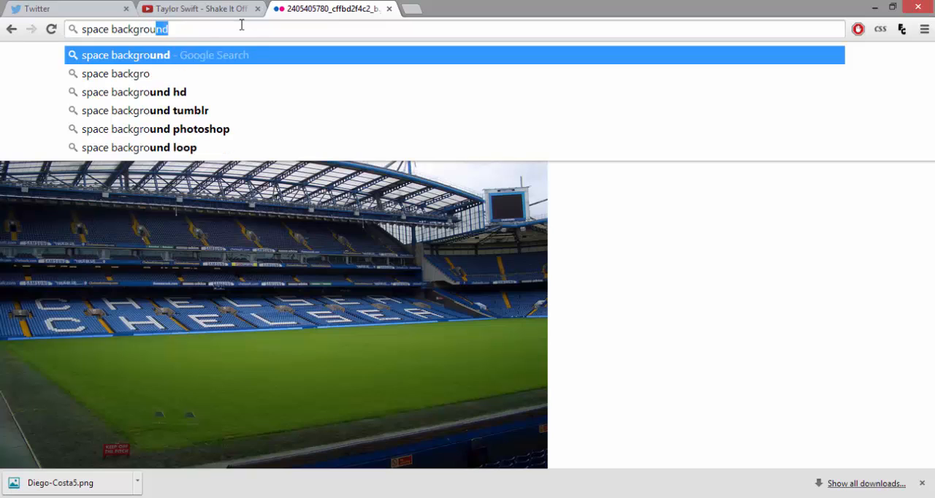
{"action": "type", "text": "nd"}
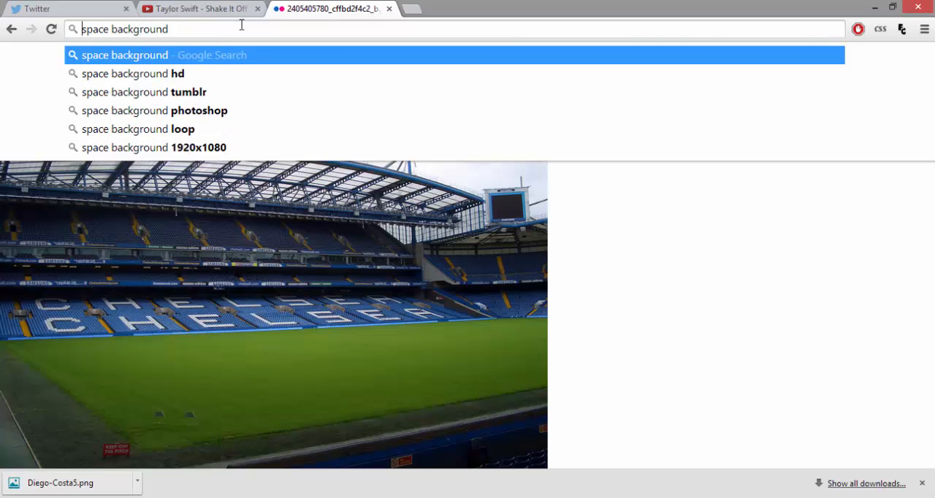
{"action": "key", "text": "Return"}
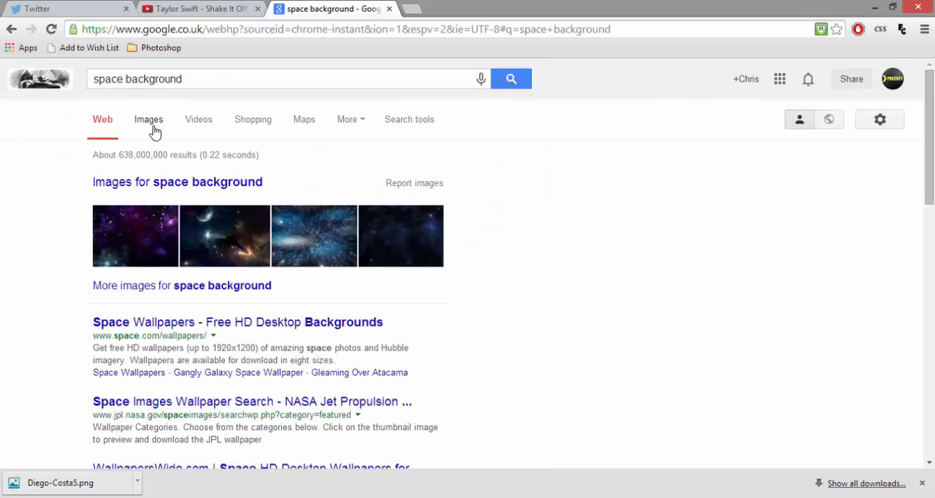
{"action": "left_click", "coordinate": [150, 120]}
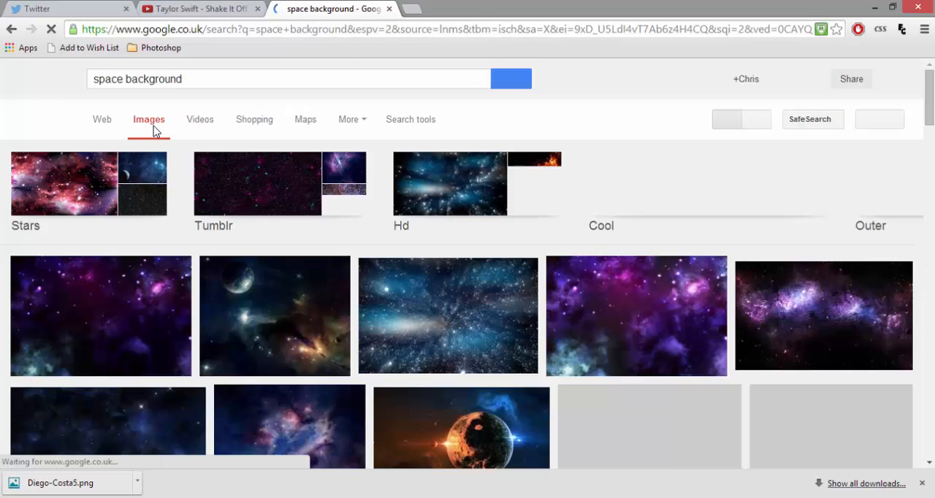
Browse the space background results, previewing the blue nebula and the red-and-purple nebula images.
{"action": "scroll", "coordinate": [494, 404], "scroll_direction": "down", "scroll_amount": 4}
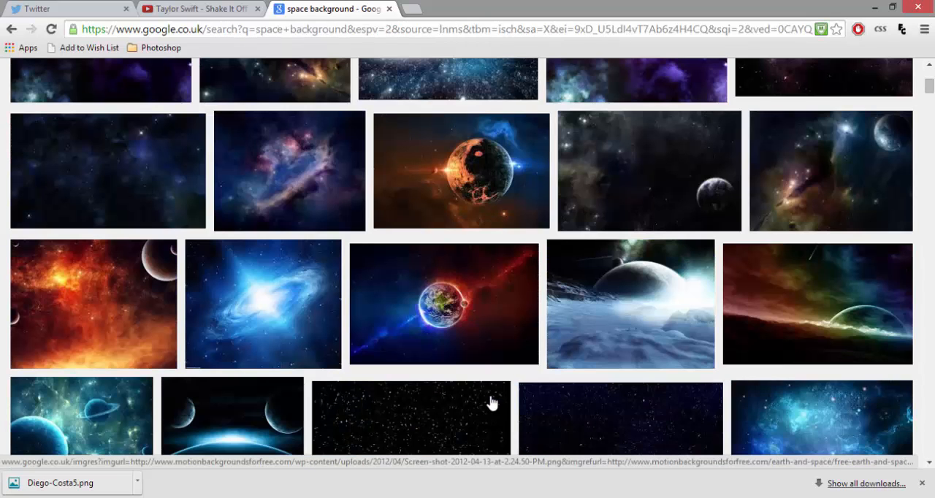
{"action": "left_click", "coordinate": [261, 194]}
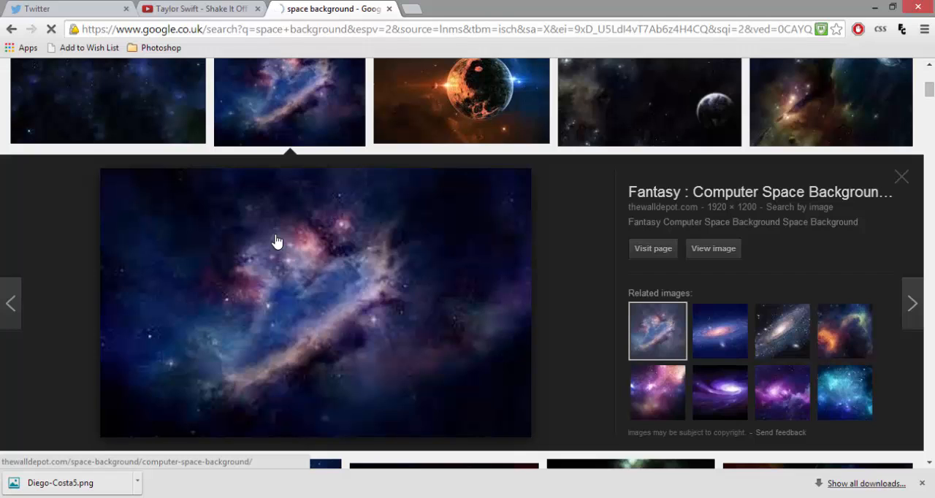
{"action": "left_click", "coordinate": [277, 241]}
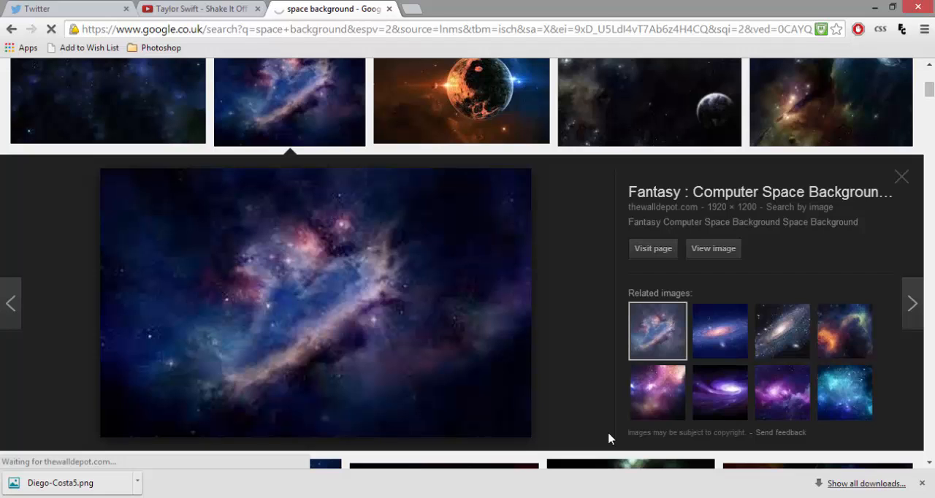
{"action": "scroll", "coordinate": [646, 326], "scroll_direction": "up", "scroll_amount": 3}
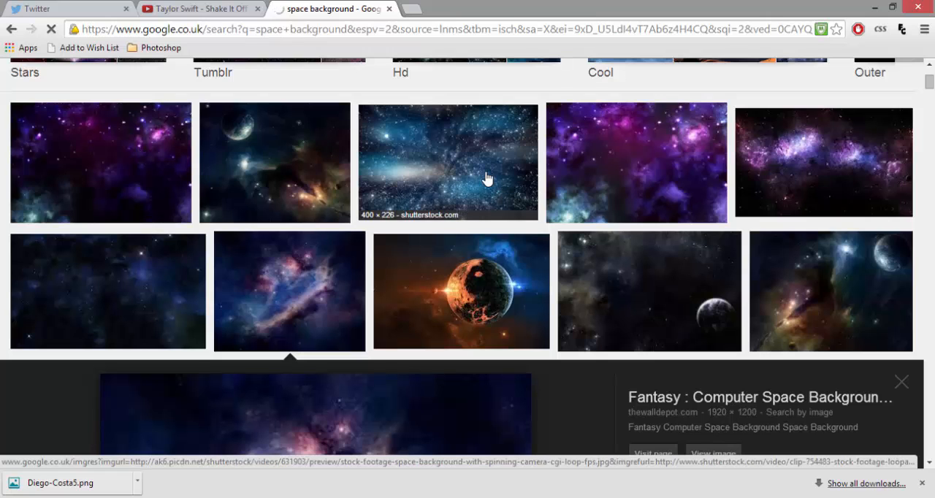
{"action": "scroll", "coordinate": [606, 156], "scroll_direction": "down", "scroll_amount": 10}
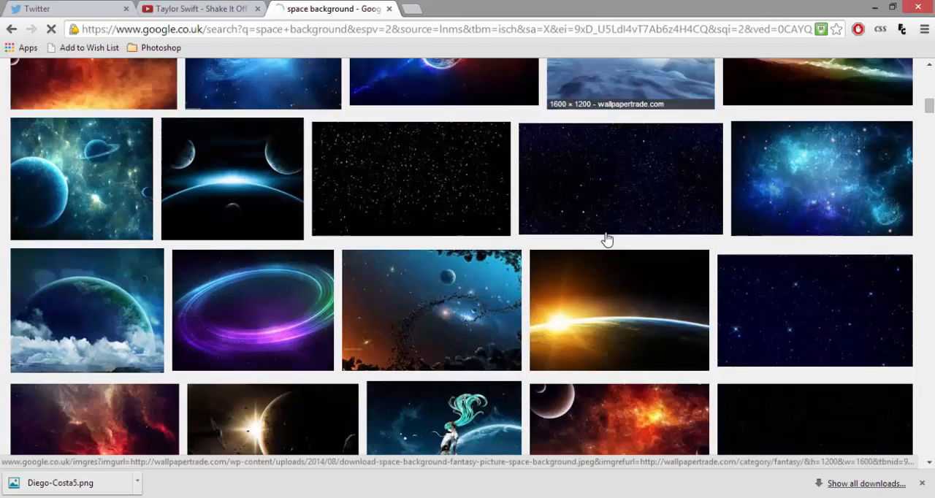
{"action": "scroll", "coordinate": [605, 239], "scroll_direction": "down", "scroll_amount": 1}
{"action": "scroll", "coordinate": [476, 246], "scroll_direction": "down", "scroll_amount": 3}
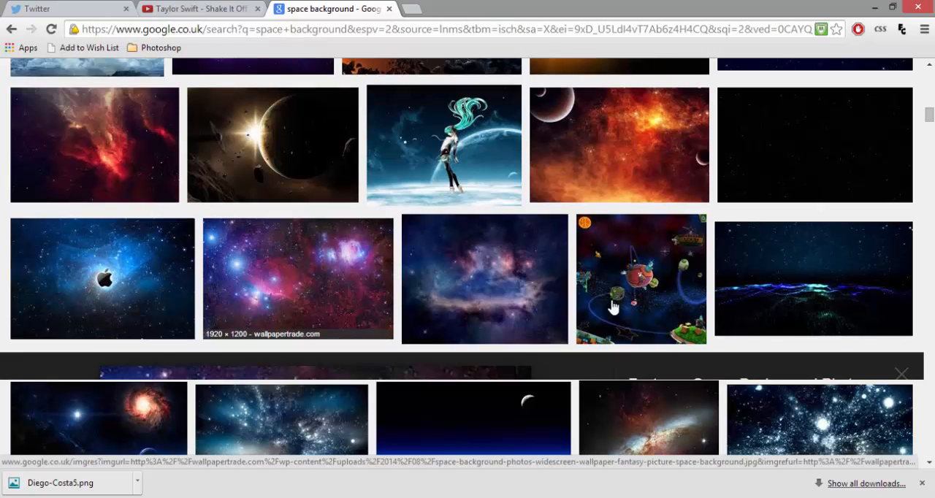
{"action": "left_click", "coordinate": [358, 293]}
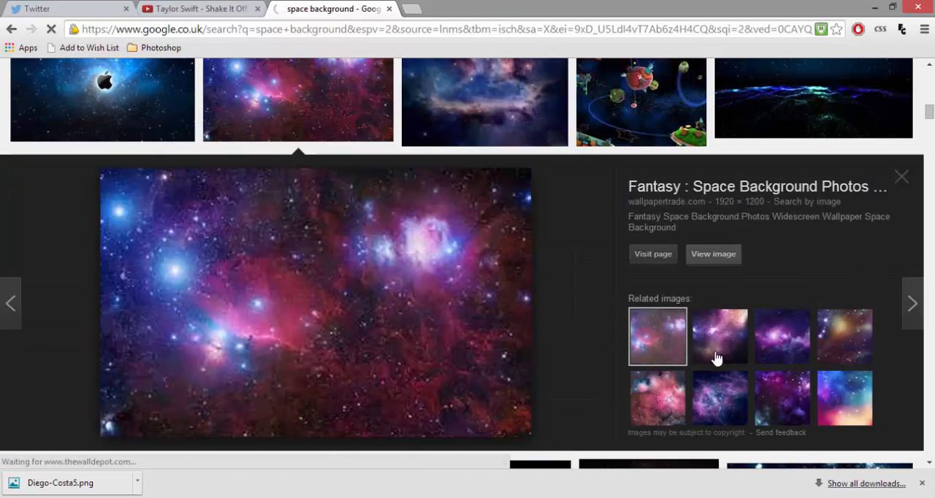
Look through more space background results, preview the purple nebula with a bright star, and close the preview.
{"action": "scroll", "coordinate": [735, 234], "scroll_direction": "down", "scroll_amount": 4}
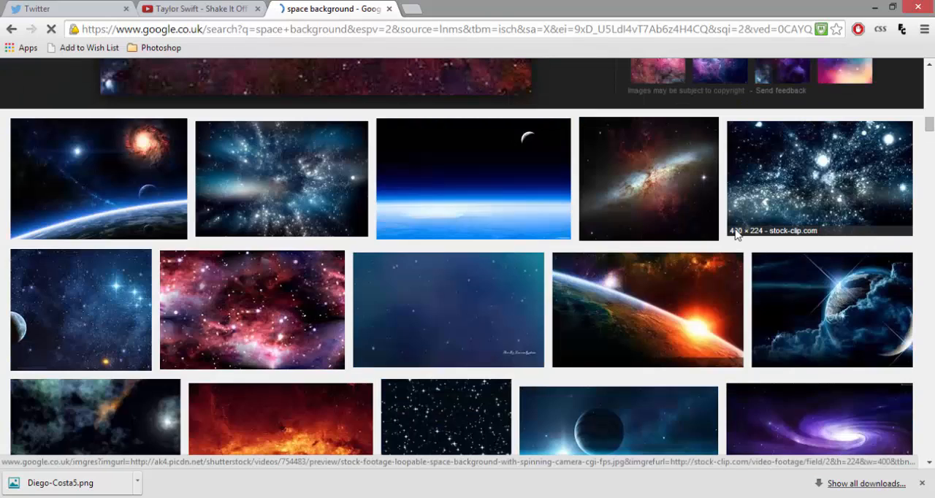
{"action": "scroll", "coordinate": [735, 234], "scroll_direction": "down", "scroll_amount": 3}
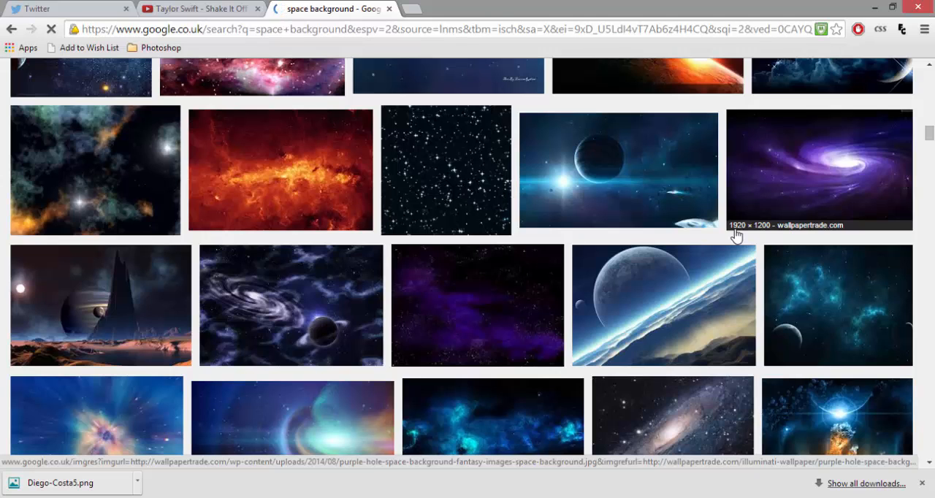
{"action": "scroll", "coordinate": [735, 234], "scroll_direction": "down", "scroll_amount": 3}
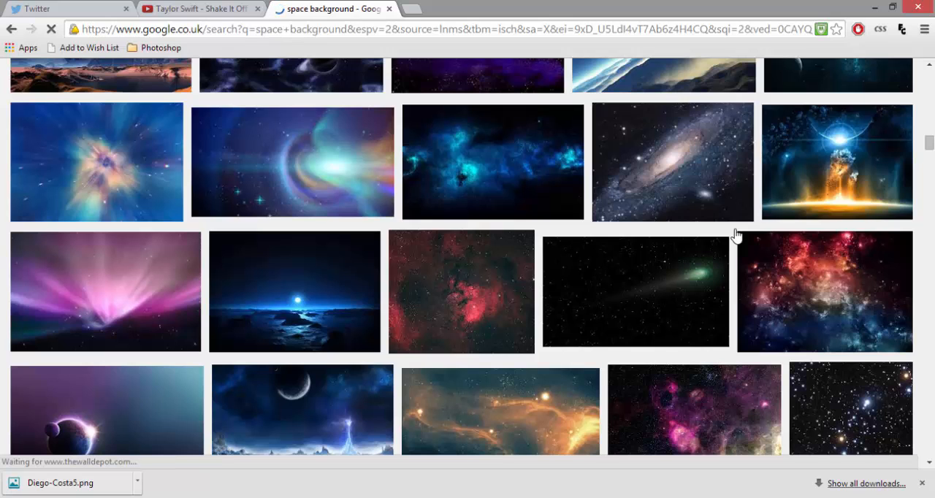
{"action": "scroll", "coordinate": [735, 234], "scroll_direction": "down", "scroll_amount": 3}
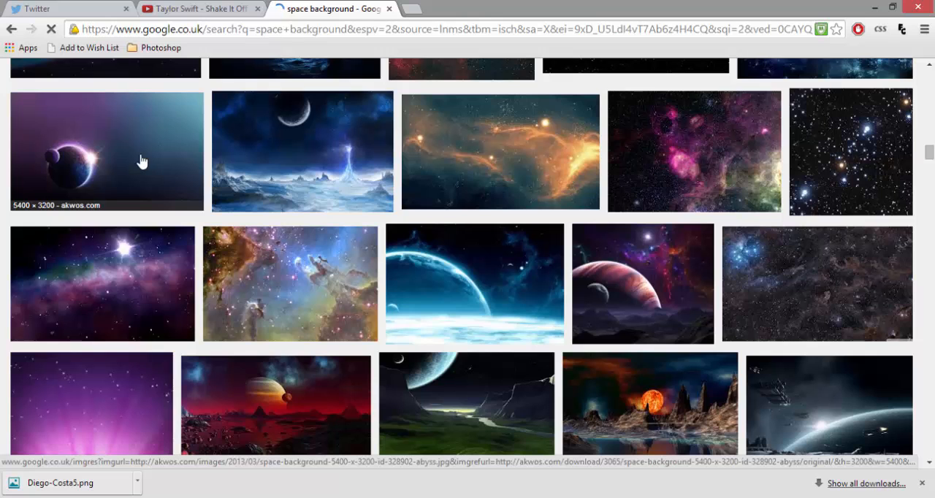
{"action": "left_click", "coordinate": [141, 262]}
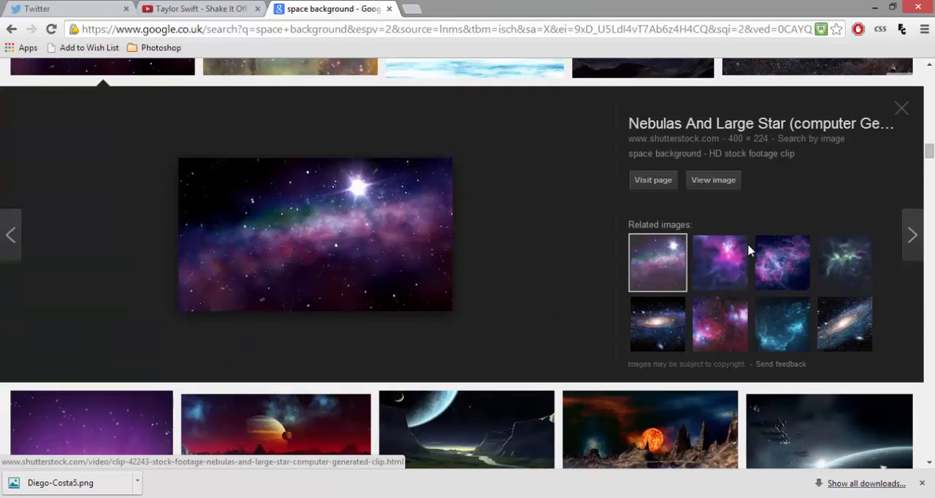
{"action": "left_click", "coordinate": [745, 254]}
{"action": "left_click", "coordinate": [901, 109]}
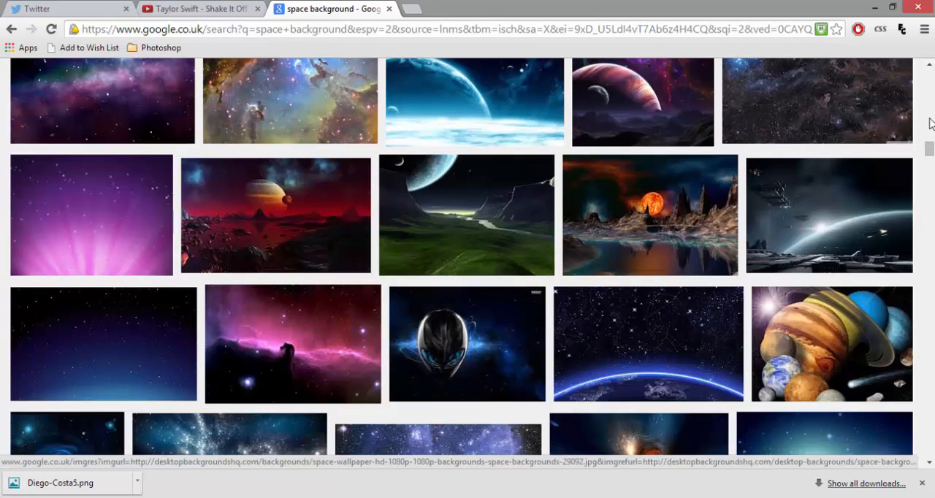
{"action": "scroll", "coordinate": [930, 122], "scroll_direction": "down", "scroll_amount": 5}
{"action": "scroll", "coordinate": [930, 168], "scroll_direction": "up", "scroll_amount": 8}
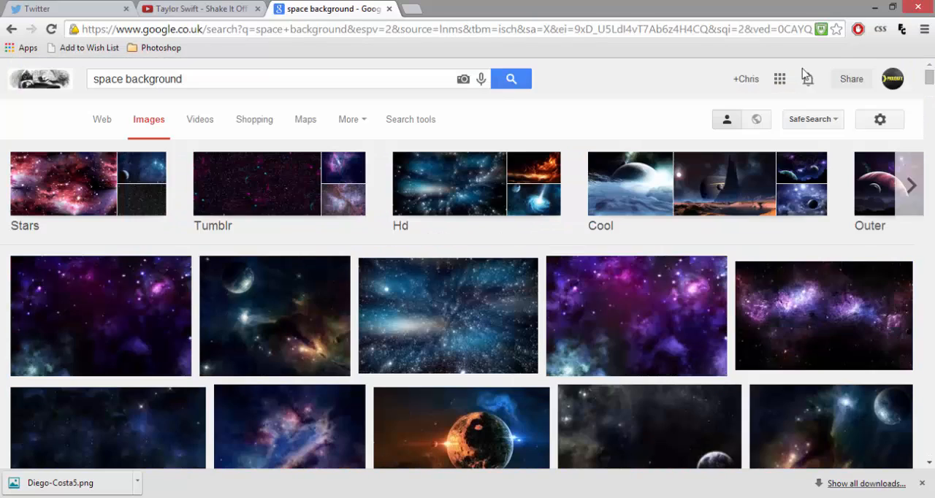
Filter the space background image results to the Large size.
{"action": "left_click", "coordinate": [412, 119]}
{"action": "left_click", "coordinate": [106, 154]}
{"action": "left_click", "coordinate": [114, 193]}
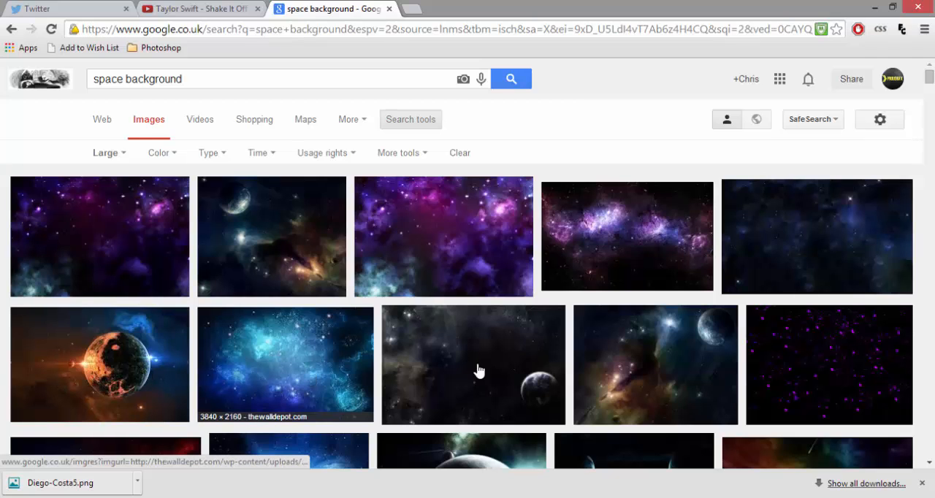
Find the dark nebula wallpaper with orange and green clouds among the large results and open its full-size image.
{"action": "scroll", "coordinate": [677, 367], "scroll_direction": "down", "scroll_amount": 5}
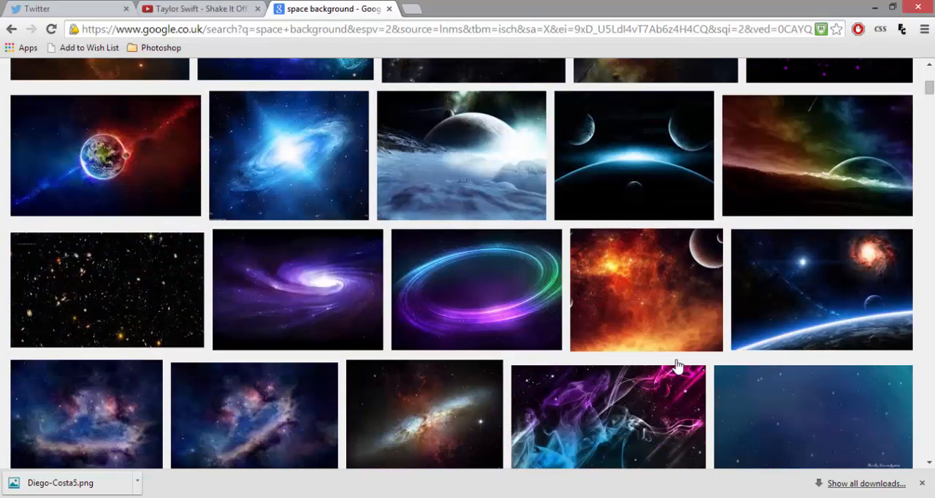
{"action": "scroll", "coordinate": [677, 367], "scroll_direction": "down", "scroll_amount": 3}
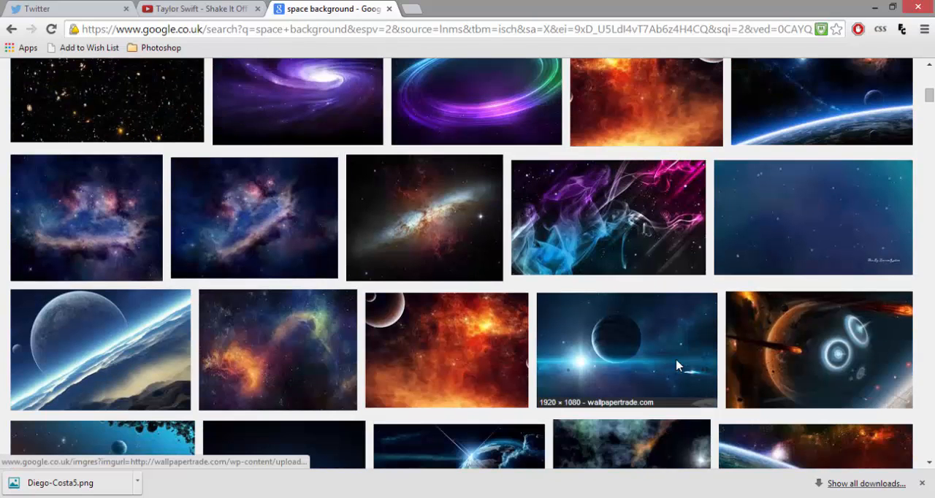
{"action": "left_click", "coordinate": [282, 341]}
{"action": "left_click", "coordinate": [339, 265]}
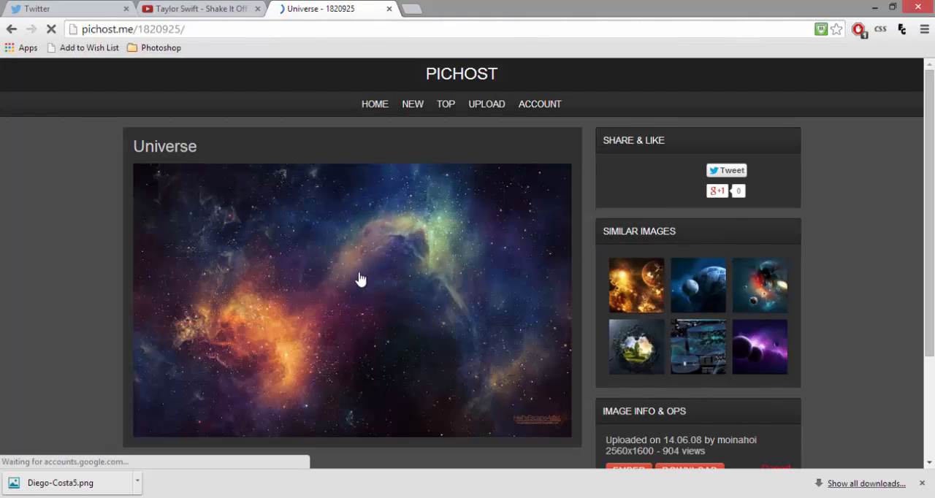
{"action": "left_click", "coordinate": [360, 278]}
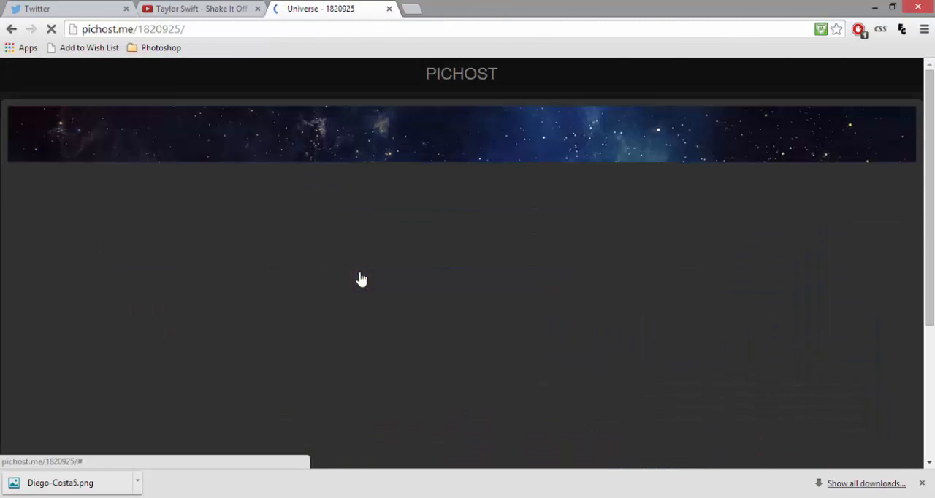
Copy the full-size nebula image and paste it into the Diego Costa banner in Photoshop.
{"action": "scroll", "coordinate": [362, 274], "scroll_direction": "down", "scroll_amount": 2}
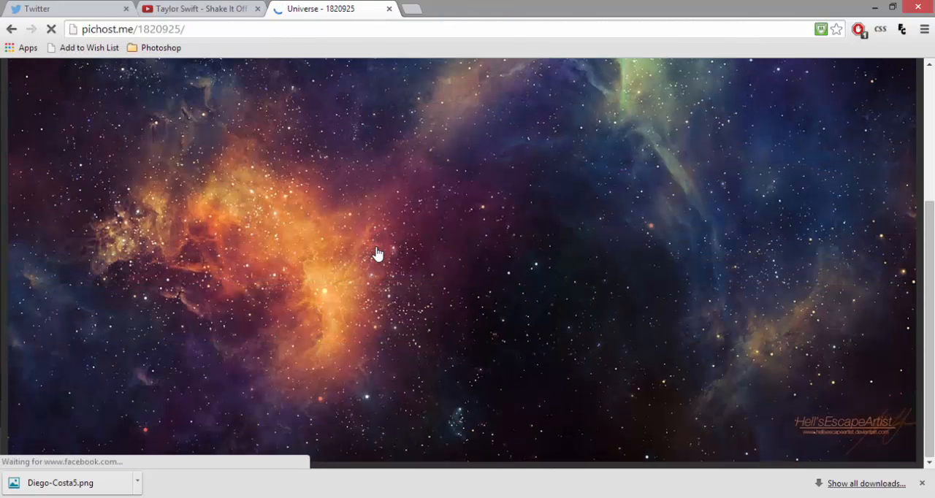
{"action": "right_click", "coordinate": [376, 249]}
{"action": "left_click", "coordinate": [410, 358]}
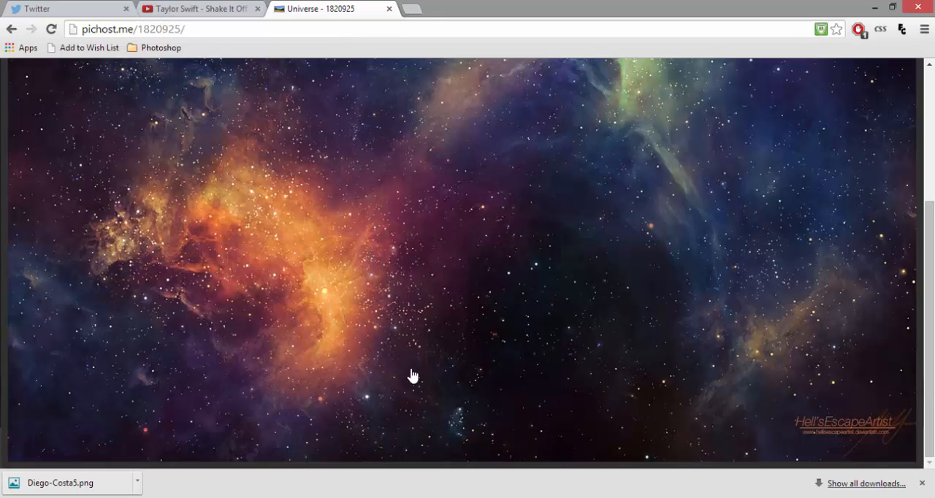
{"action": "right_click", "coordinate": [398, 358]}
{"action": "left_click", "coordinate": [431, 238]}
{"action": "key", "text": "alt+Tab"}
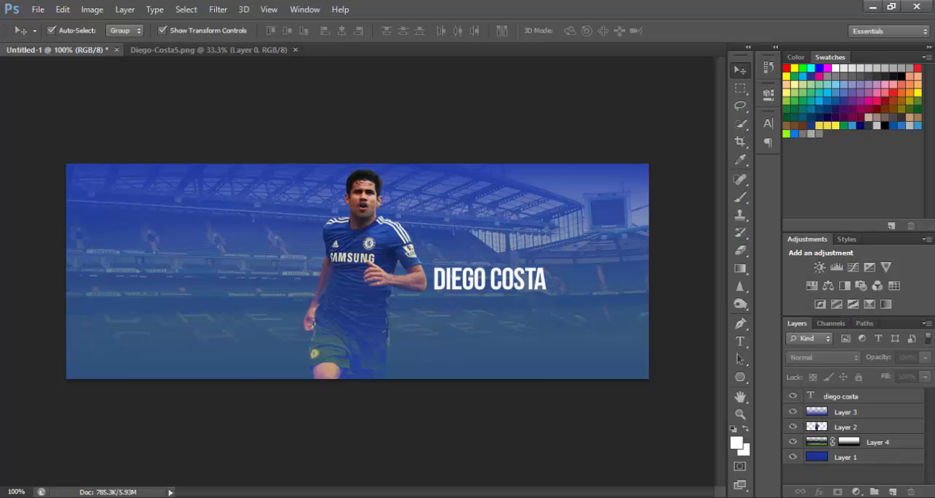
{"action": "key", "text": "ctrl+v"}
Scale the pasted space image to about 33% to fit the banner's width, shift it up over the canvas, and apply the transformation.
{"action": "key", "text": "ctrl+minus"}
{"action": "key", "text": "ctrl+minus"}
{"action": "key", "text": "ctrl+minus"}
{"action": "key", "text": "ctrl+minus"}
{"action": "key", "text": "ctrl+minus"}
{"action": "key", "text": "ctrl+minus"}
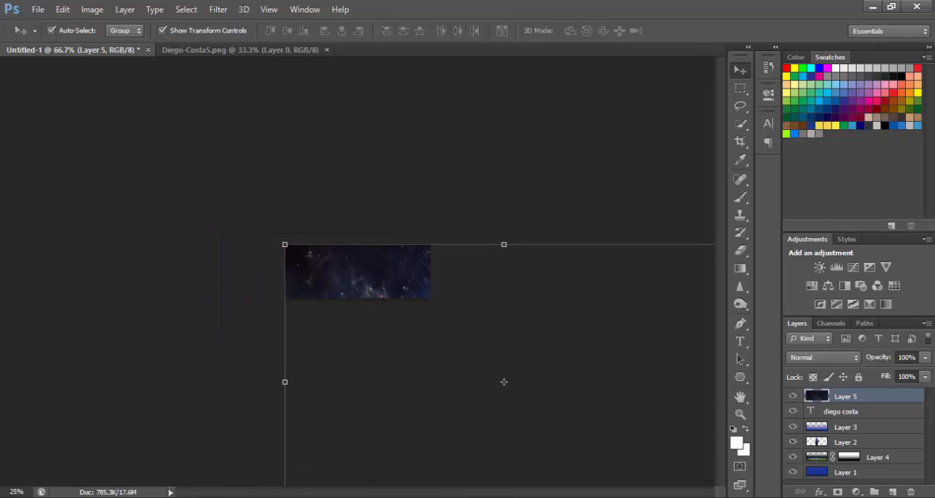
{"action": "left_click_drag", "start_coordinate": [541, 398], "coordinate": [404, 301]}
{"action": "key", "text": "ctrl+plus"}
{"action": "key", "text": "ctrl+plus"}
{"action": "key", "text": "ctrl+plus"}
{"action": "key", "text": "ctrl+plus"}
{"action": "key", "text": "ctrl+plus"}
{"action": "key", "text": "ctrl+plus"}
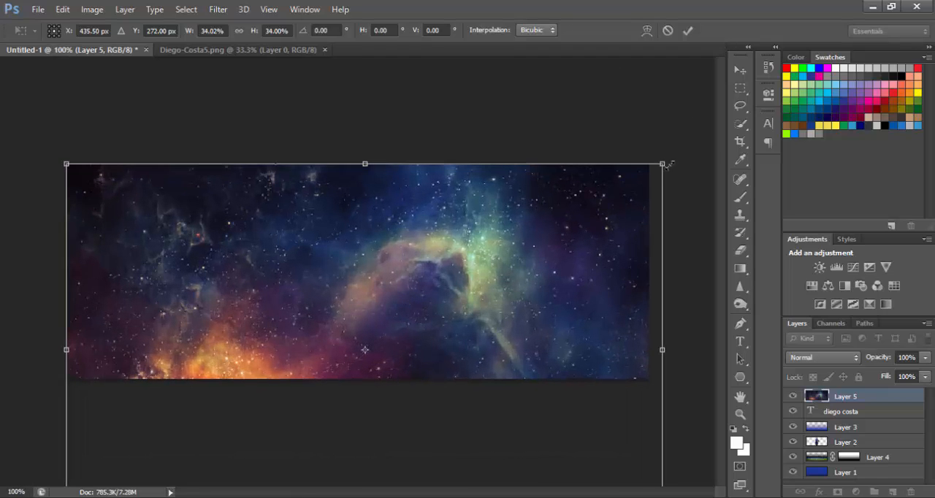
{"action": "left_click_drag", "start_coordinate": [662, 165], "coordinate": [650, 166]}
{"action": "left_click_drag", "start_coordinate": [467, 250], "coordinate": [426, 142]}
{"action": "left_click", "coordinate": [740, 69]}
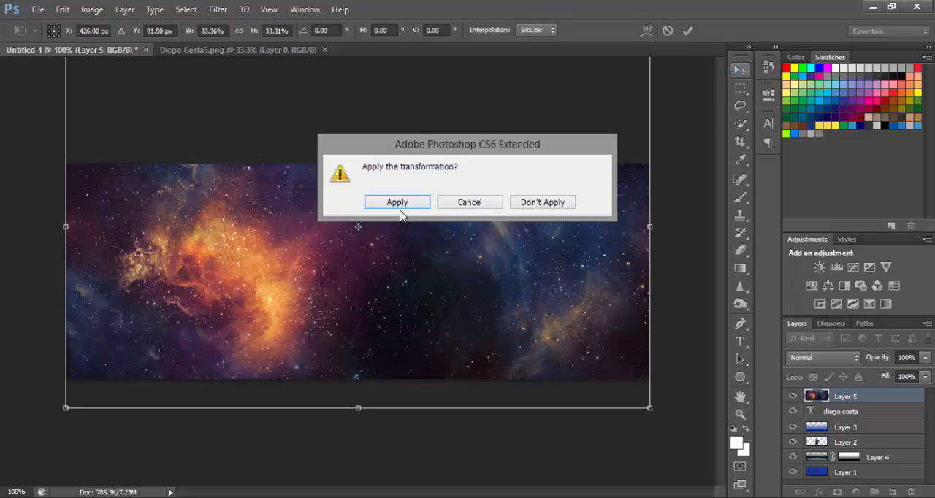
{"action": "left_click", "coordinate": [419, 204]}
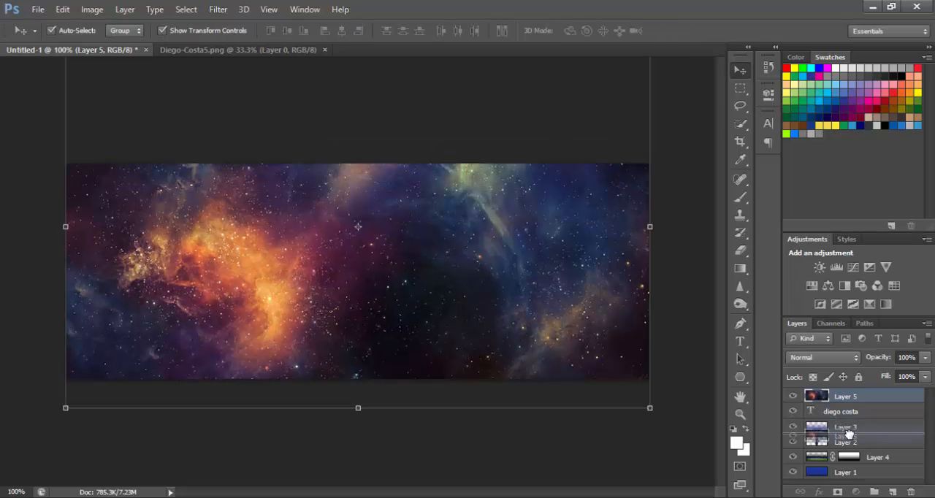
Move Layer 5 directly beneath Layer 2 and change its blend mode to Screen.
{"action": "left_click_drag", "start_coordinate": [847, 443], "coordinate": [842, 445]}
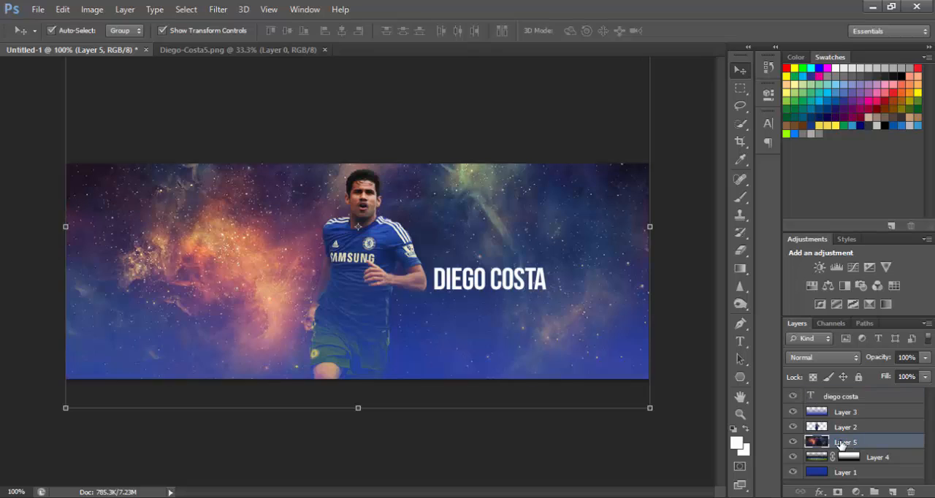
{"action": "left_click", "coordinate": [852, 363]}
{"action": "left_click", "coordinate": [813, 13]}
{"action": "key", "text": "Down"}
{"action": "key", "text": "Down"}
{"action": "key", "text": "Down"}
{"action": "key", "text": "Down"}
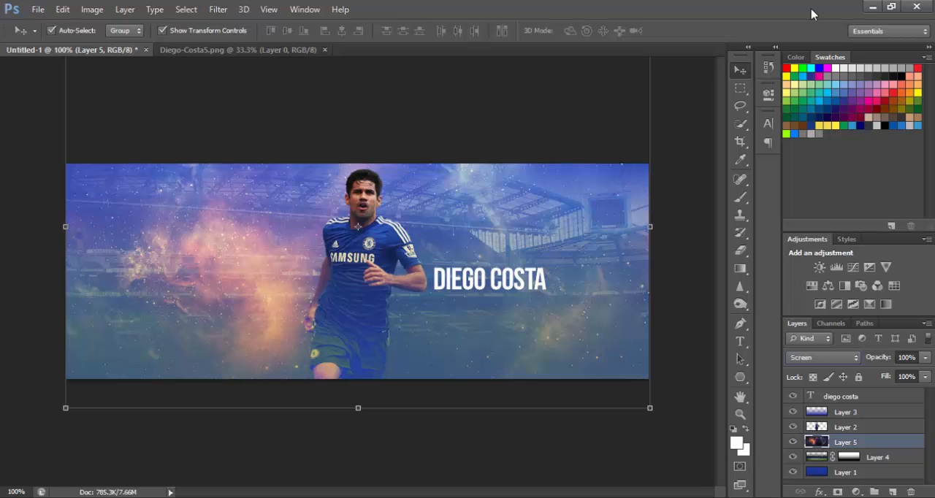
Try the Color Dodge, Lighter Color, Hard Light and Hard Mix blend modes on Layer 5.
{"action": "key", "text": "Down"}
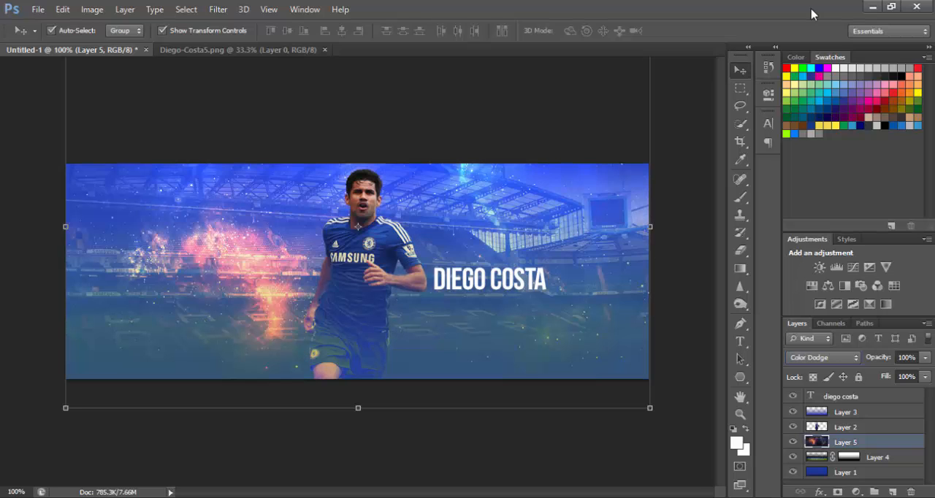
{"action": "key", "text": "Down"}
{"action": "key", "text": "Down"}
{"action": "key", "text": "Up"}
{"action": "key", "text": "Down"}
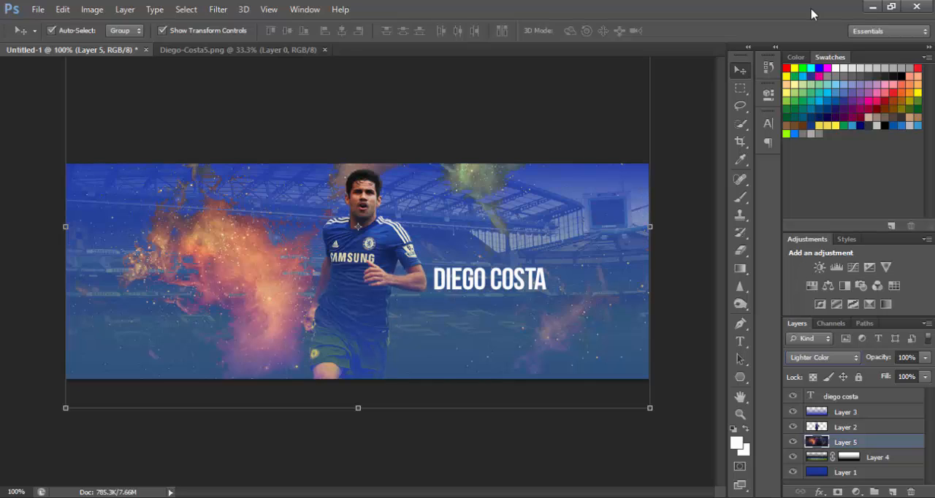
{"action": "key", "text": "Up"}
{"action": "key", "text": "Down"}
{"action": "key", "text": "Down"}
{"action": "key", "text": "Down"}
{"action": "key", "text": "Down"}
{"action": "key", "text": "Down"}
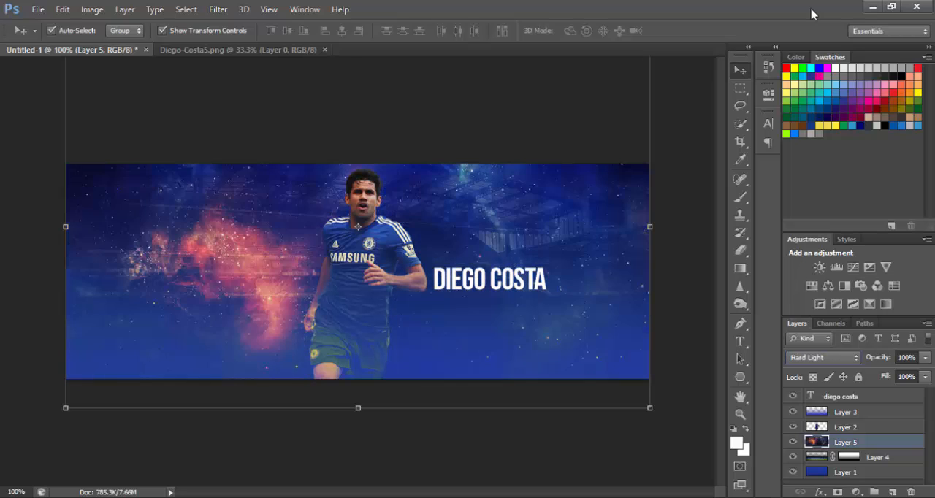
{"action": "key", "text": "Down"}
{"action": "key", "text": "Down"}
{"action": "key", "text": "Down"}
{"action": "key", "text": "Down"}
{"action": "key", "text": "Down"}
{"action": "key", "text": "Down"}
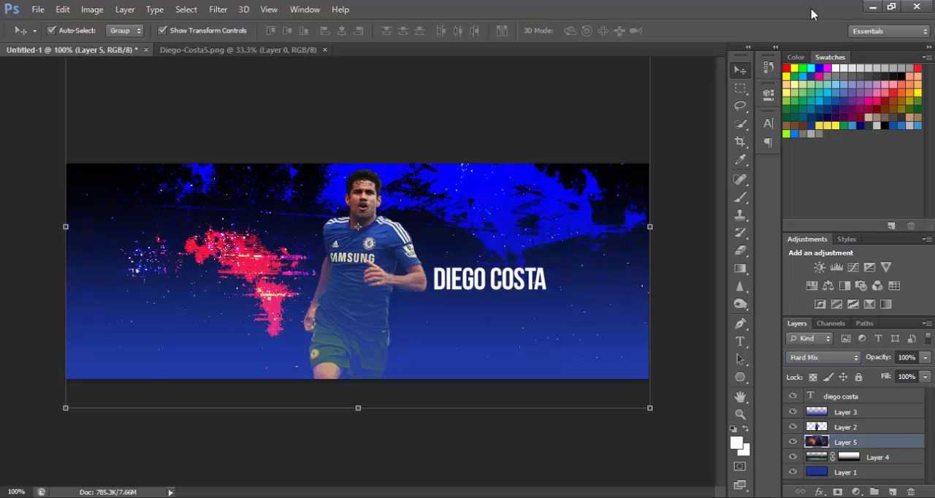
Compare further blend modes on Layer 5, including Exclusion and Hue, and set it to Luminosity.
{"action": "key", "text": "Up"}
{"action": "key", "text": "Up"}
{"action": "key", "text": "Up"}
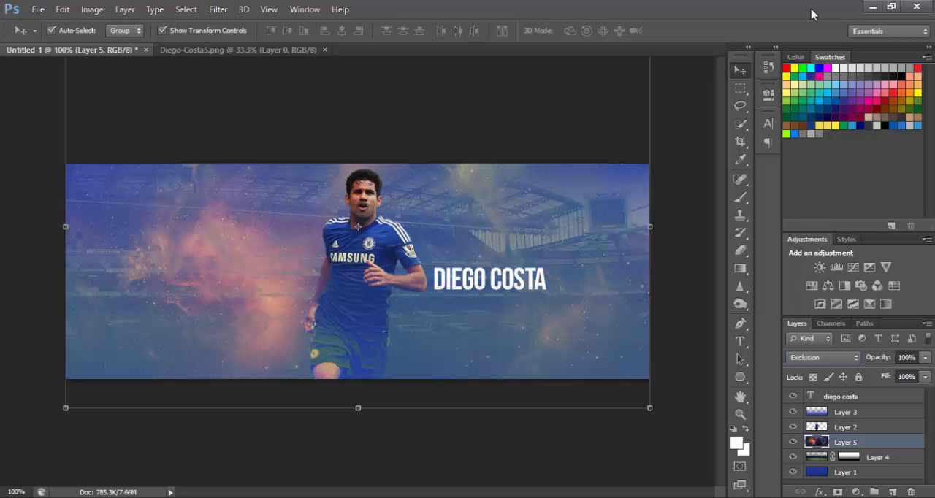
{"action": "key", "text": "Down"}
{"action": "key", "text": "Down"}
{"action": "key", "text": "Down"}
{"action": "key", "text": "Down"}
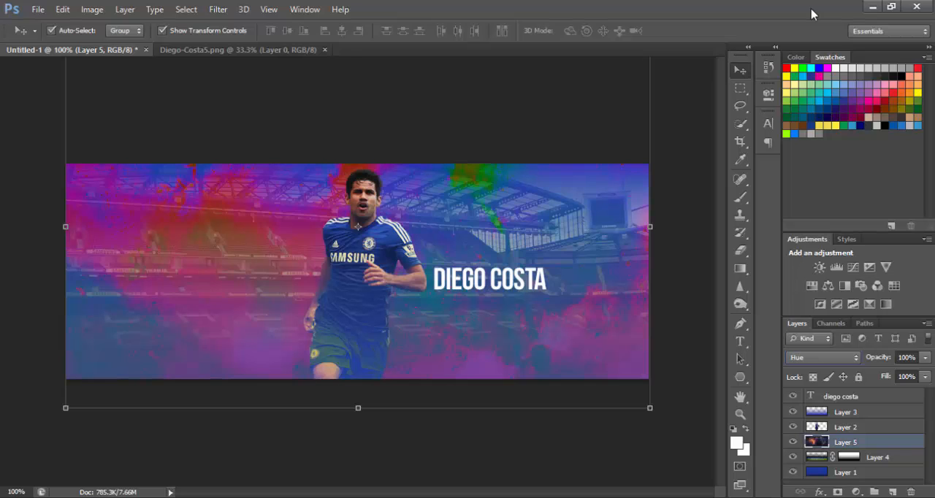
{"action": "key", "text": "Up"}
{"action": "key", "text": "Up"}
{"action": "key", "text": "Down"}
{"action": "key", "text": "Down"}
{"action": "key", "text": "Down"}
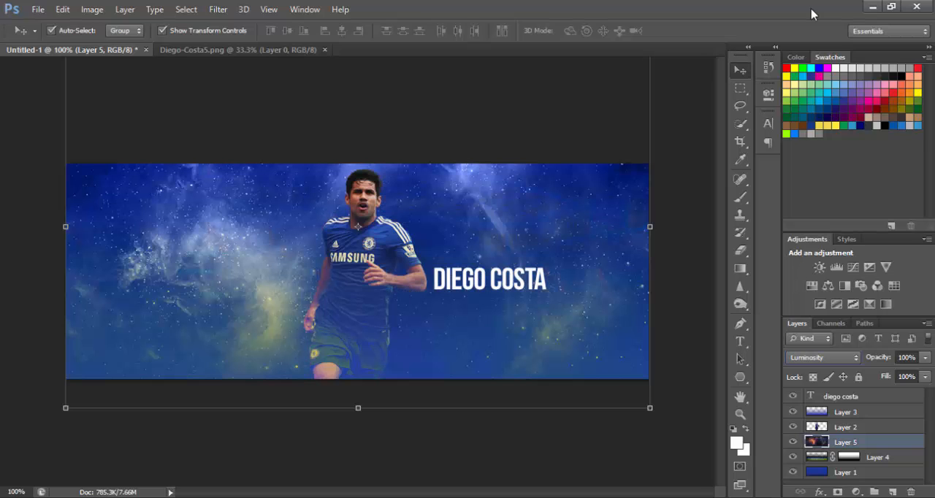
Set Layer 5's fill to 50%.
{"action": "left_click", "coordinate": [906, 377]}
{"action": "type", "text": "50"}
{"action": "key", "text": "Return"}
{"action": "left_click", "coordinate": [704, 310]}
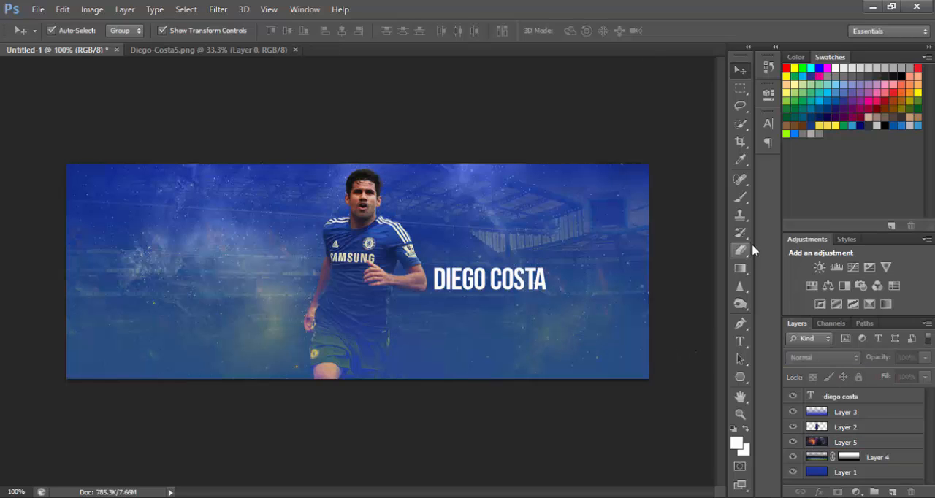
Add a layer mask to Layer 5 and choose a soft round brush with 0% hardness.
{"action": "left_click", "coordinate": [824, 444]}
{"action": "left_click", "coordinate": [838, 491]}
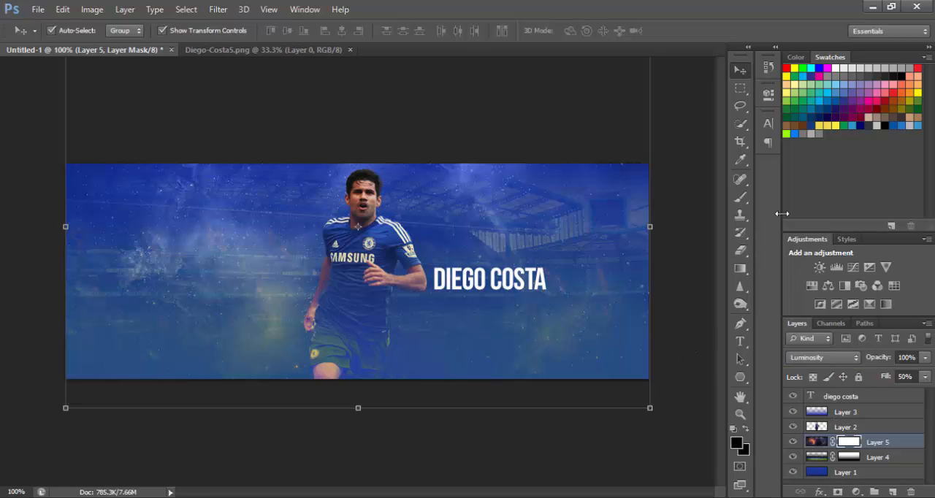
{"action": "left_click", "coordinate": [740, 197]}
{"action": "left_click", "coordinate": [68, 31]}
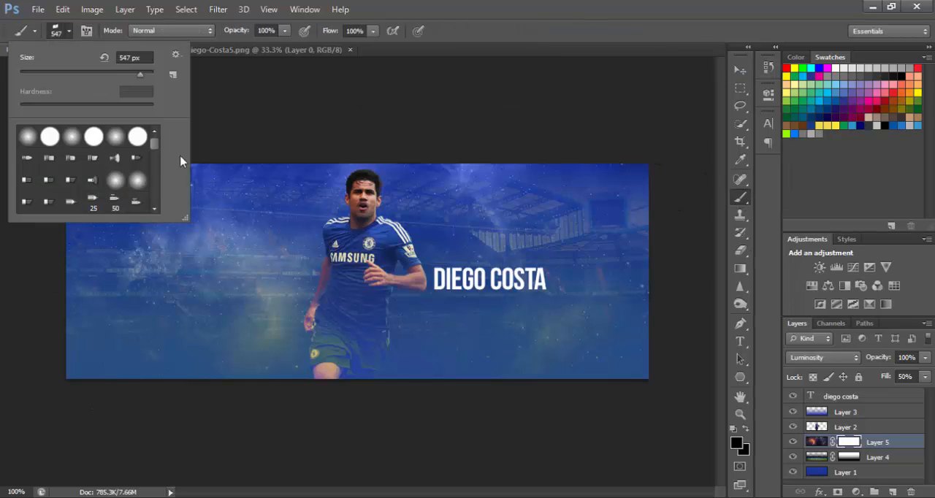
{"action": "left_click", "coordinate": [118, 140]}
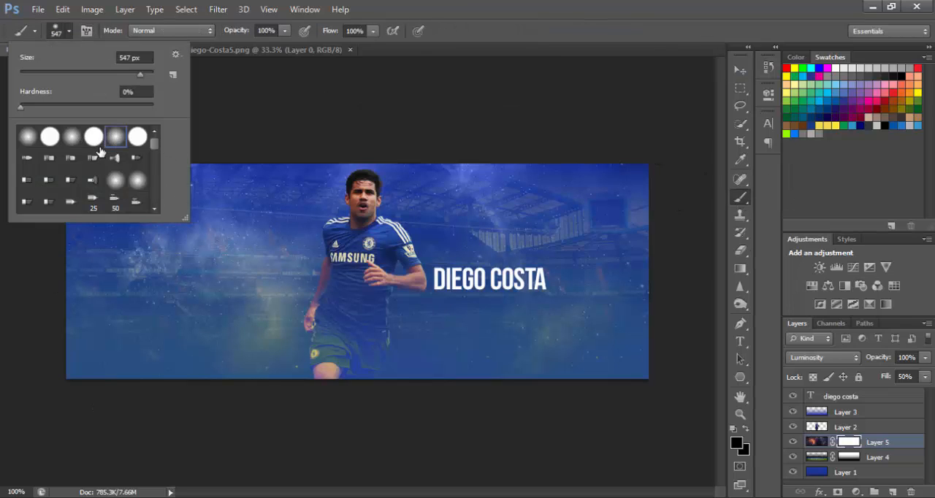
Set the brush size to 1000 px.
{"action": "left_click", "coordinate": [111, 57]}
{"action": "type", "text": "1000"}
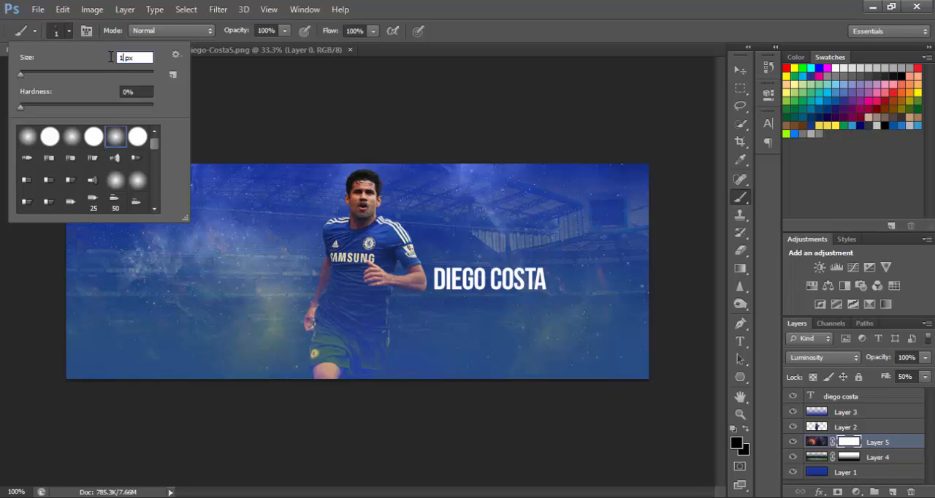
{"action": "key", "text": "Return"}
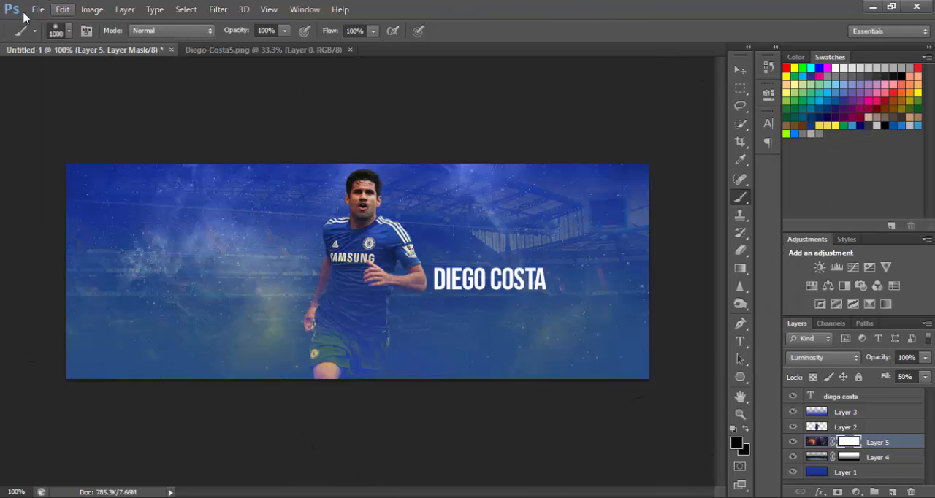
Set the brush size to 600 px and paint black on Layer 5's mask along the banner's two sides and upper edge.
{"action": "left_click", "coordinate": [68, 31]}
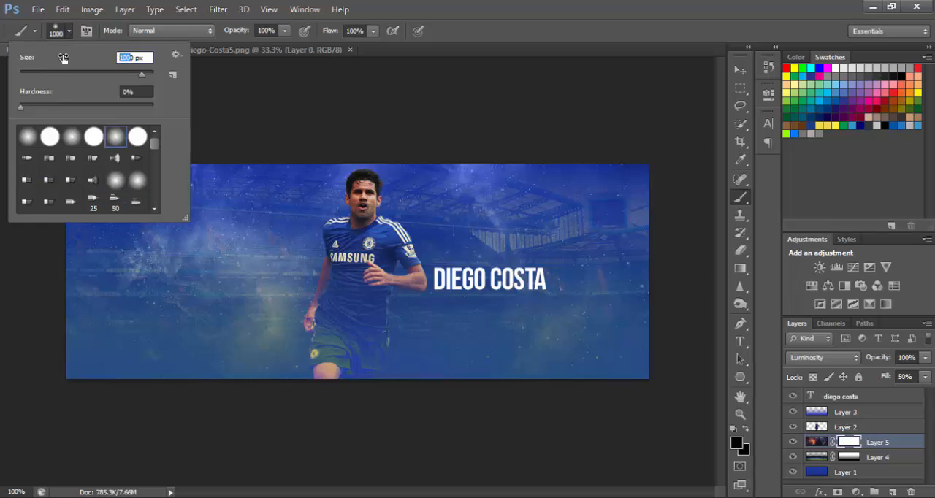
{"action": "type", "text": "600"}
{"action": "key", "text": "Return"}
{"action": "mouse_move", "coordinate": [670, 171]}
{"action": "left_mouse_down"}
{"action": "mouse_move", "coordinate": [685, 265]}
{"action": "mouse_move", "coordinate": [675, 411]}
{"action": "left_mouse_up"}
{"action": "mouse_move", "coordinate": [36, 149]}
{"action": "left_mouse_down"}
{"action": "mouse_move", "coordinate": [20, 315]}
{"action": "mouse_move", "coordinate": [40, 389]}
{"action": "left_mouse_up"}
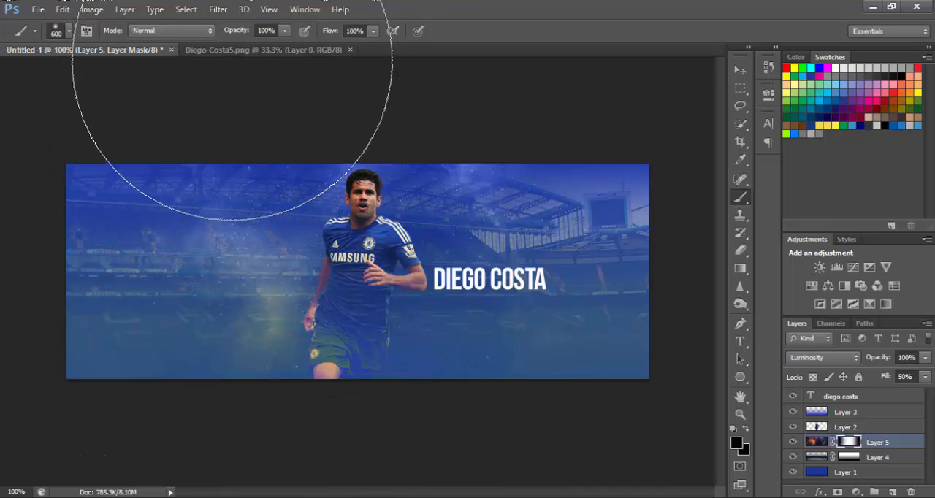
{"action": "left_click_drag", "start_coordinate": [231, 60], "coordinate": [485, 60]}
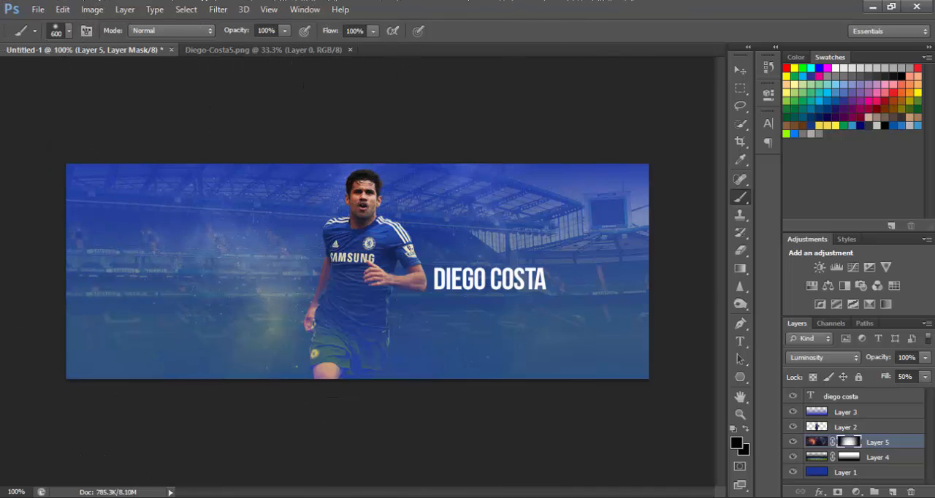
Duplicate Layer 5 together with its mask and set the copy's blend mode to Overlay.
{"action": "left_click", "coordinate": [740, 69]}
{"action": "left_click_drag", "start_coordinate": [876, 444], "coordinate": [879, 436]}
{"action": "key", "text": "x"}
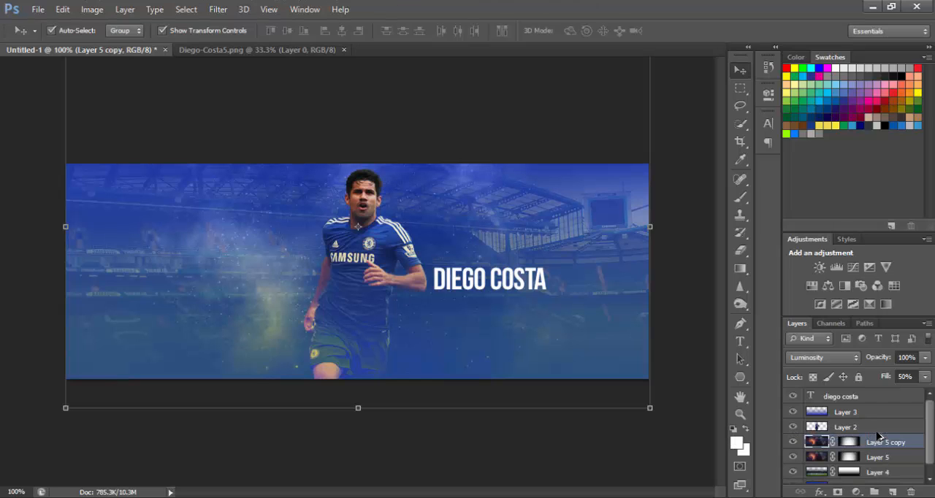
{"action": "left_click", "coordinate": [813, 357]}
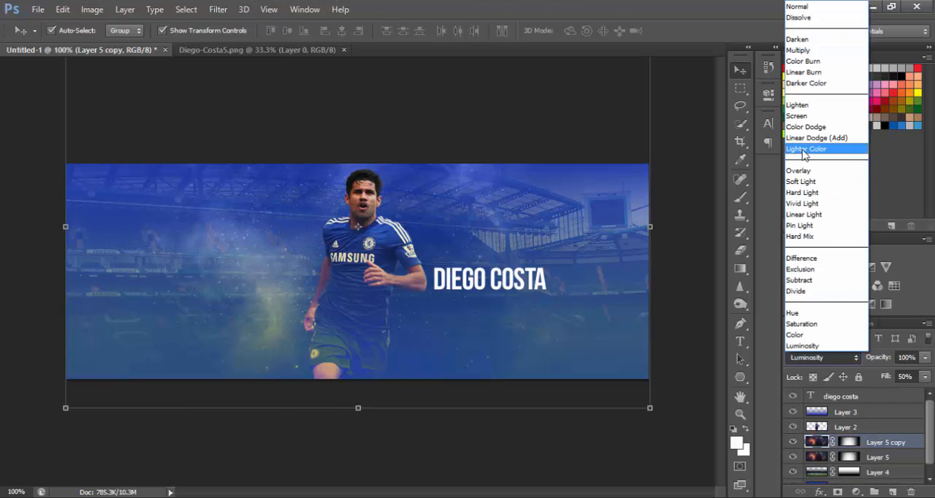
{"action": "left_click", "coordinate": [811, 168]}
{"action": "left_click", "coordinate": [43, 411]}
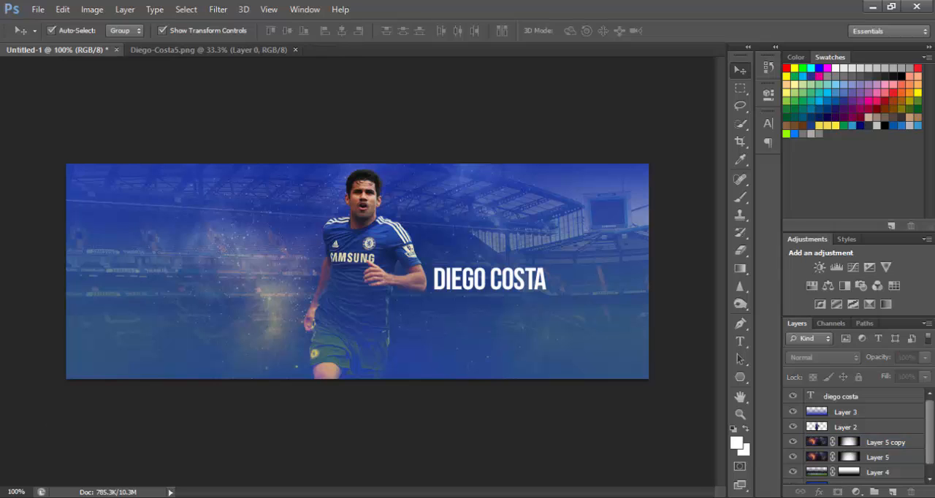
{"action": "left_click", "coordinate": [890, 444]}
{"action": "double_click", "coordinate": [889, 445]}
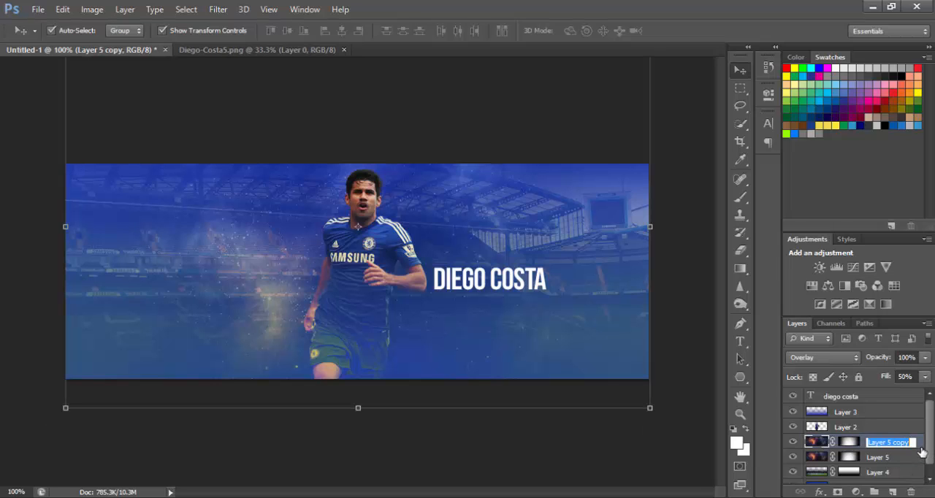
{"action": "left_click", "coordinate": [921, 448]}
{"action": "key", "text": "space"}
{"action": "double_click", "coordinate": [918, 437]}
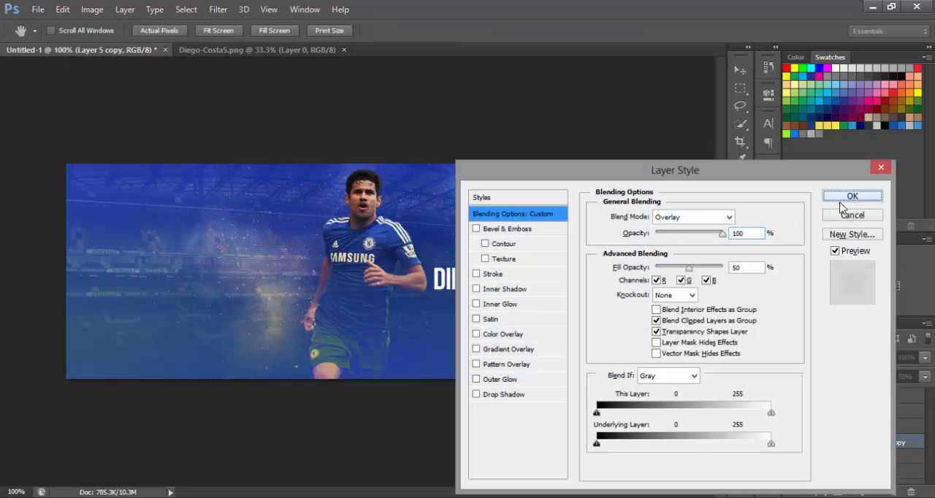
{"action": "left_click", "coordinate": [912, 194]}
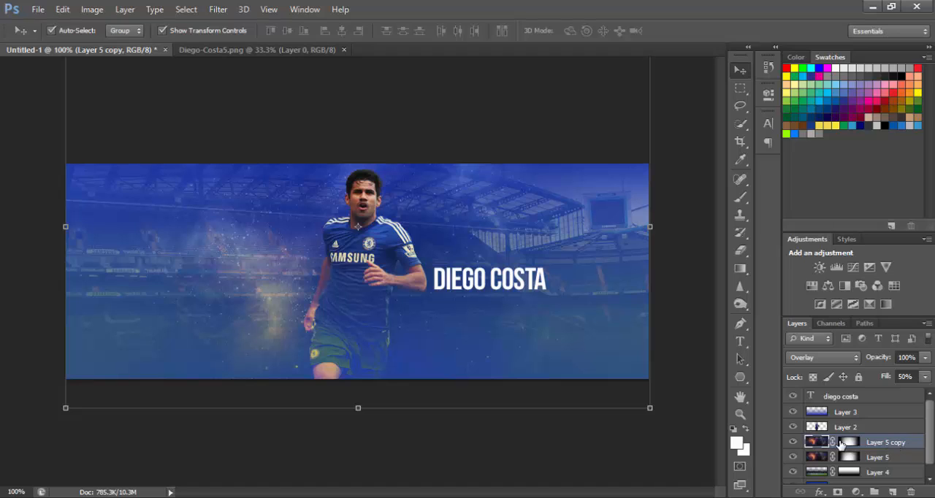
Duplicate the Overlay copy of Layer 5 to strengthen the space effect.
{"action": "key", "text": "ctrl+j"}
{"action": "left_click", "coordinate": [10, 398]}
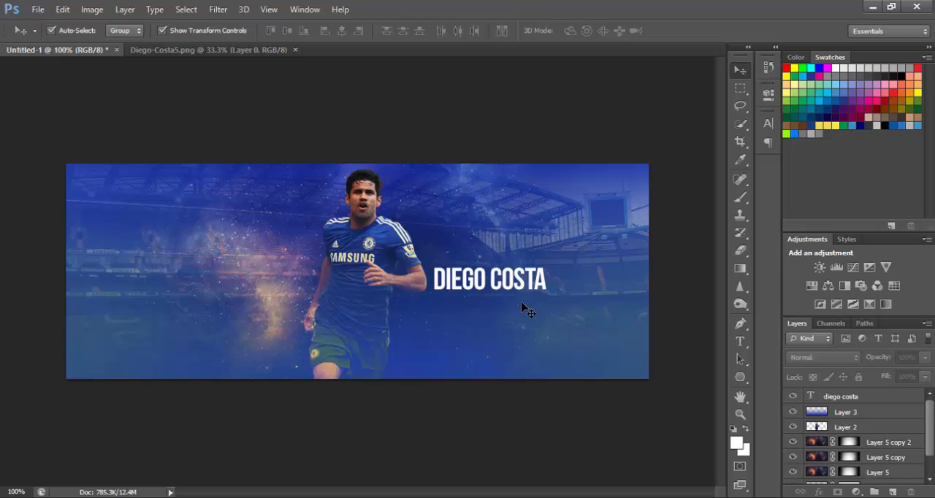
Choose the 786 px diagonal streak brush from the brush presets.
{"action": "left_click", "coordinate": [744, 202]}
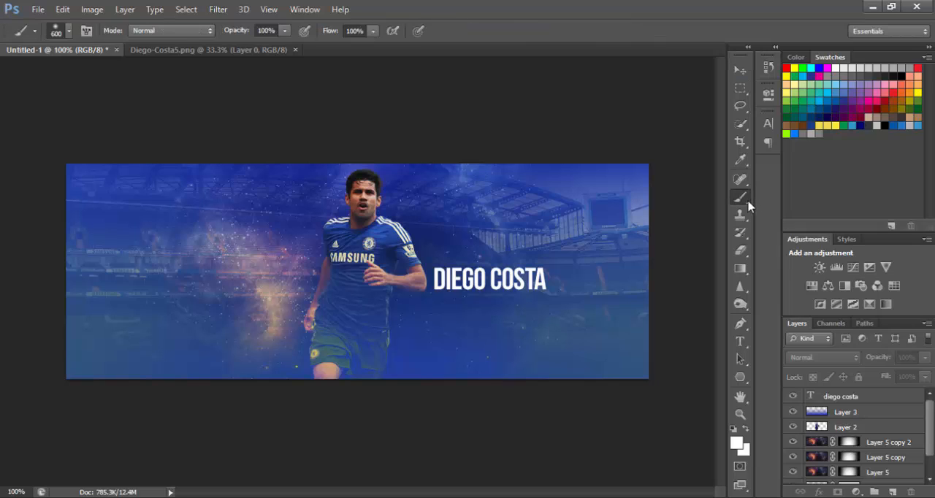
{"action": "left_click", "coordinate": [69, 32]}
{"action": "scroll", "coordinate": [122, 169], "scroll_direction": "down", "scroll_amount": 5}
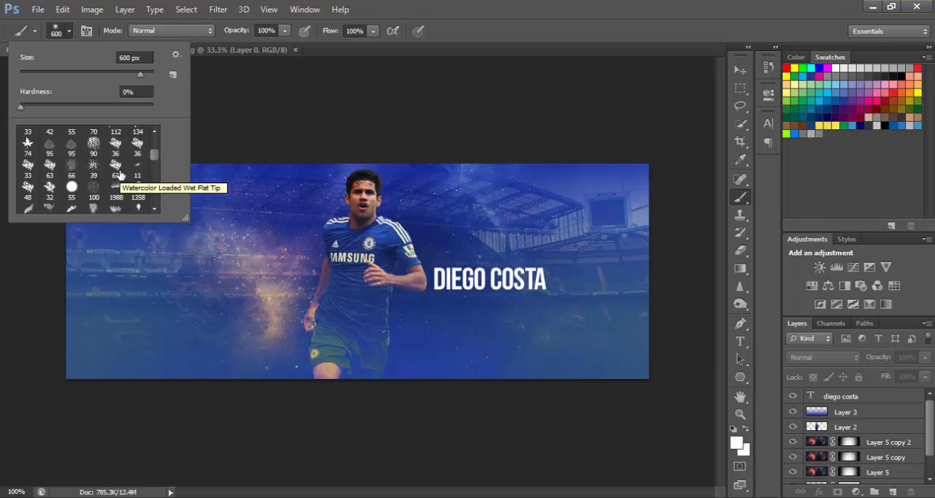
{"action": "scroll", "coordinate": [121, 185], "scroll_direction": "down", "scroll_amount": 8}
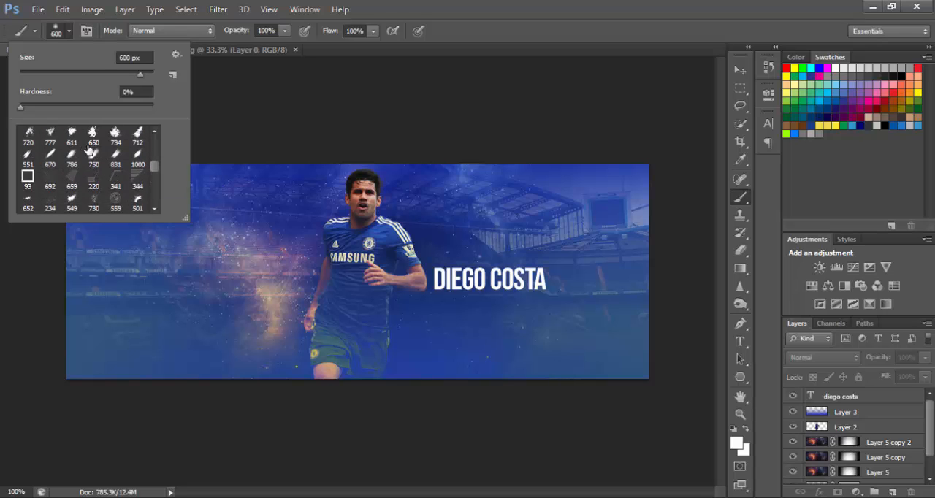
{"action": "left_click", "coordinate": [72, 156]}
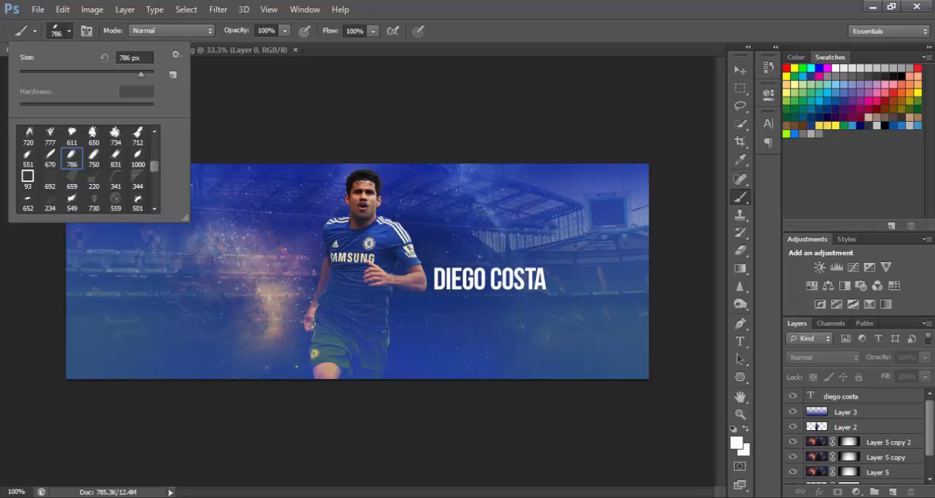
Create a new layer and stamp white streaks diagonally across the player.
{"action": "left_click", "coordinate": [892, 492]}
{"action": "left_click", "coordinate": [339, 293]}
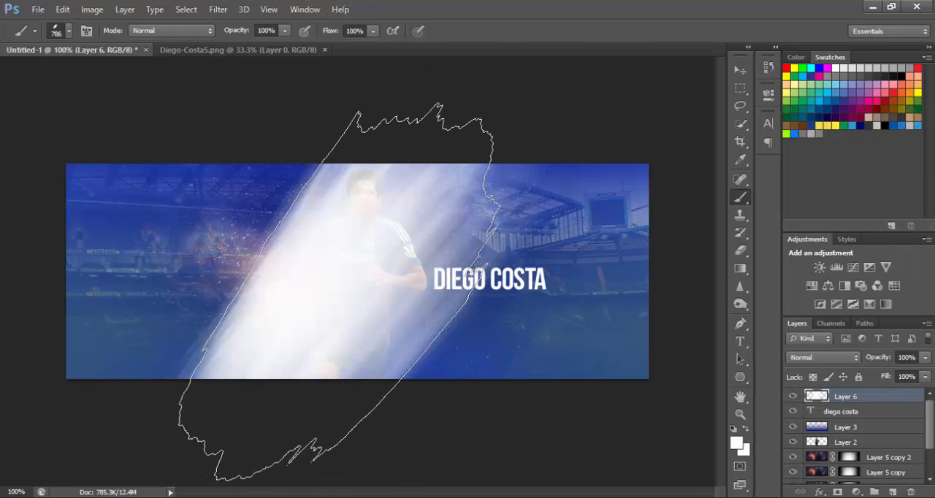
{"action": "key", "text": "ctrl+z"}
{"action": "key", "text": "ctrl+z"}
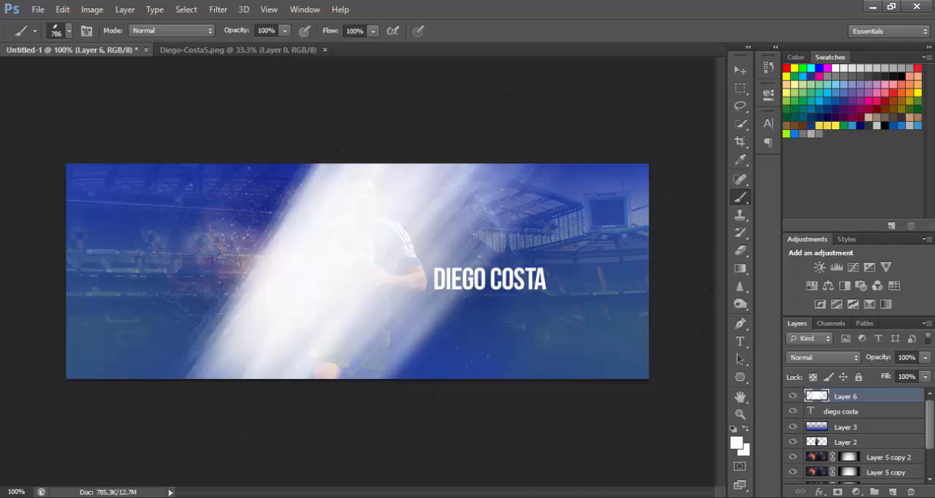
Move Layer 6 directly beneath Layer 2, blend it with Overlay and stamp the white streak brush over the player again.
{"action": "left_click_drag", "start_coordinate": [846, 398], "coordinate": [856, 445]}
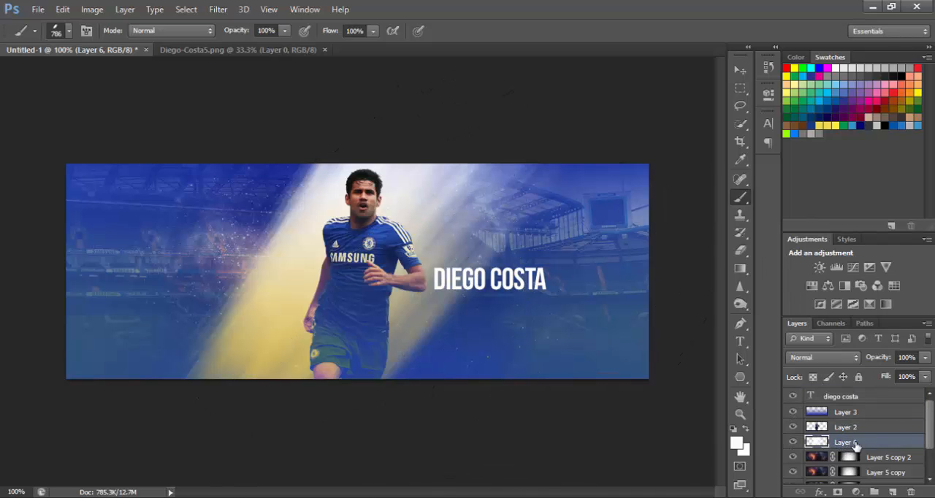
{"action": "left_click", "coordinate": [823, 358]}
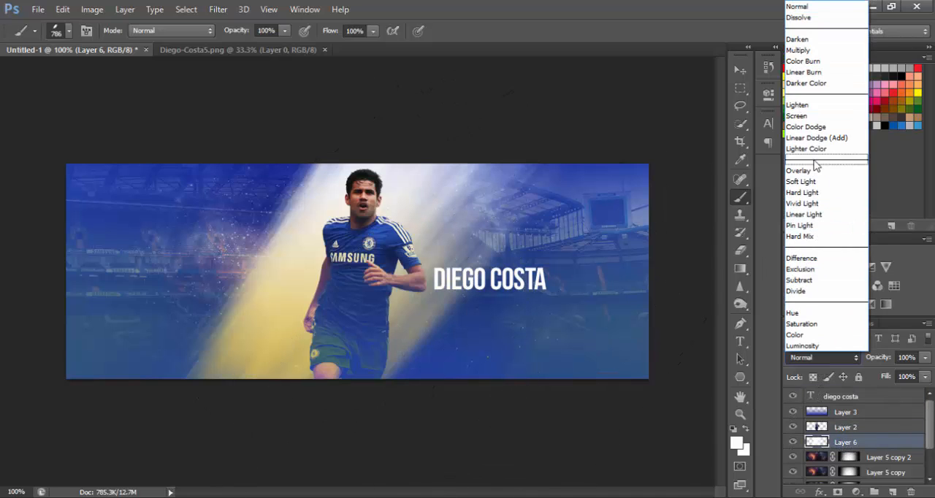
{"action": "left_click", "coordinate": [817, 174]}
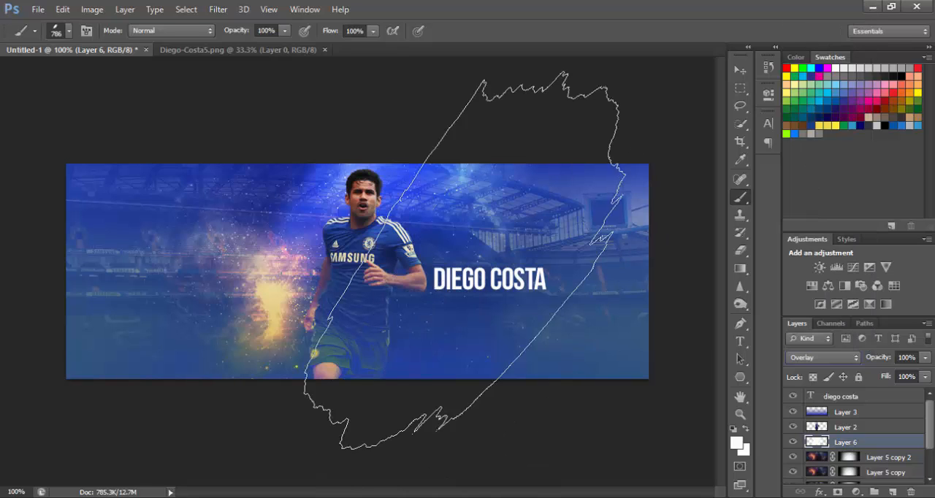
{"action": "left_click", "coordinate": [336, 284]}
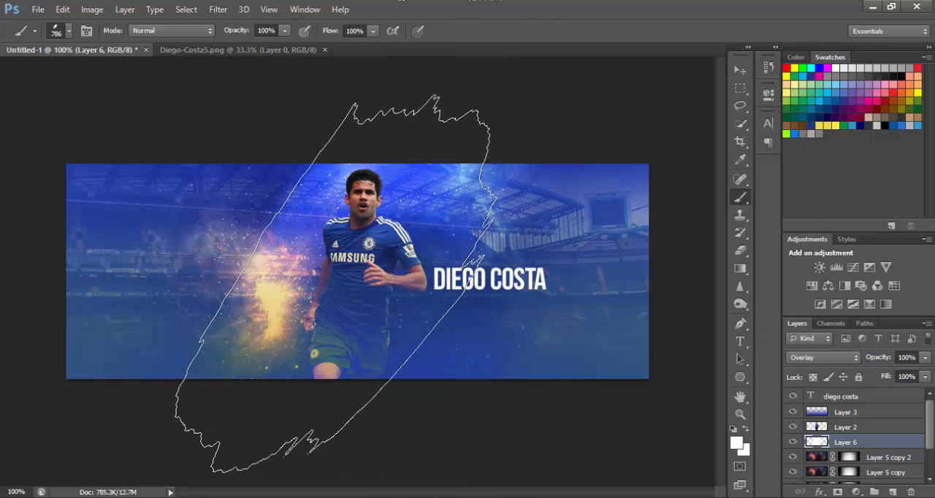
{"action": "left_click", "coordinate": [740, 71]}
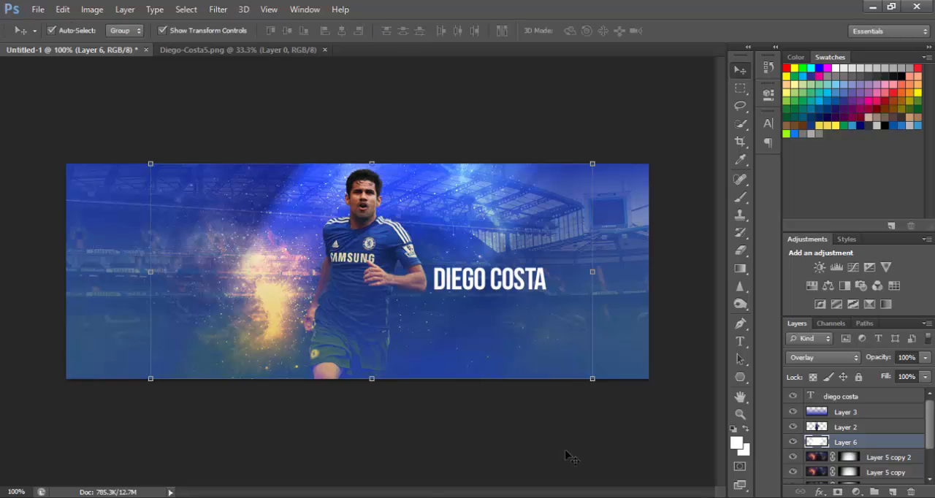
{"action": "left_click", "coordinate": [563, 454]}
Switch to Chrome, search Google for "spain flag" and open the Wikipedia Flag of Spain image preview.
{"action": "key", "text": "alt+Tab"}
{"action": "left_click", "coordinate": [314, 22]}
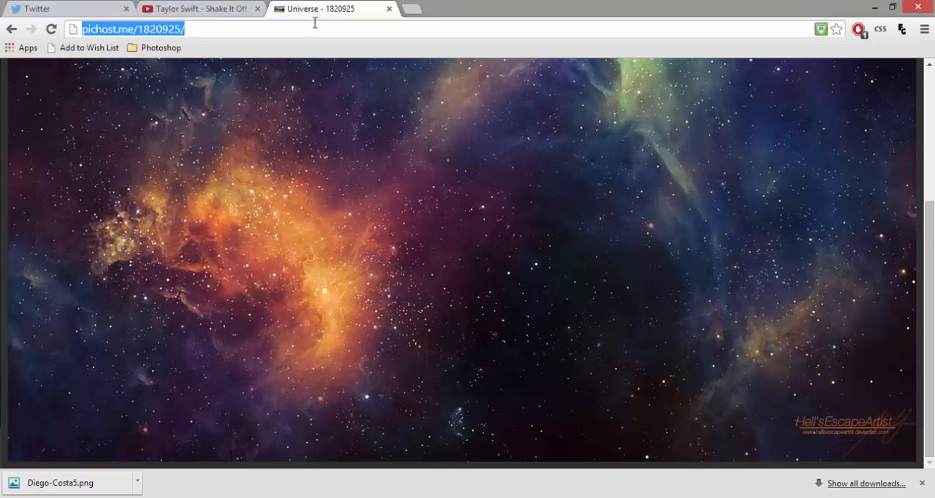
{"action": "type", "text": "spain flag"}
{"action": "key", "text": "Return"}
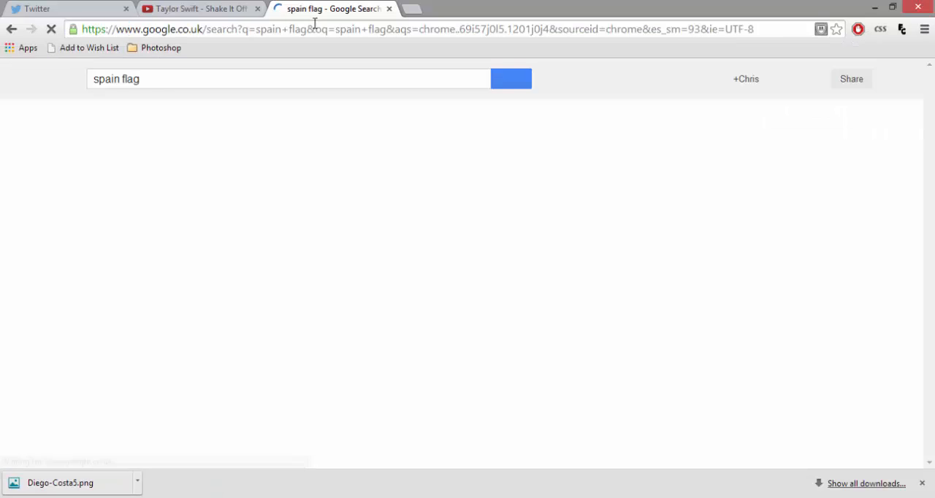
{"action": "left_click", "coordinate": [133, 226]}
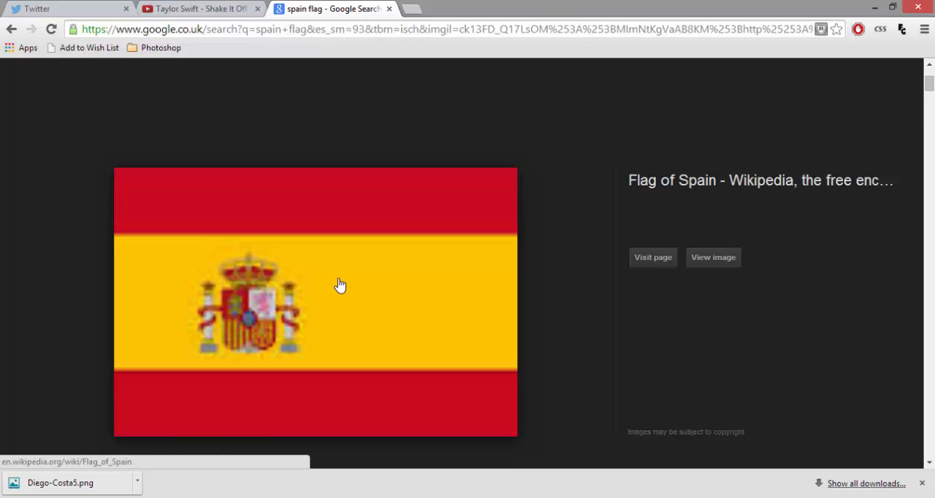
Copy the full Flag of Spain image from the preview to the clipboard.
{"action": "right_click", "coordinate": [338, 279]}
{"action": "left_click", "coordinate": [375, 148]}
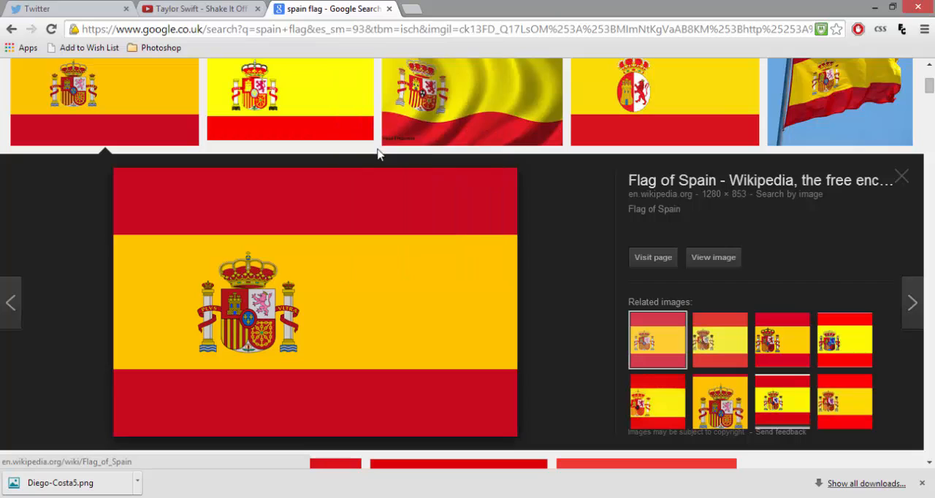
{"action": "right_click", "coordinate": [363, 165]}
{"action": "right_click", "coordinate": [337, 289]}
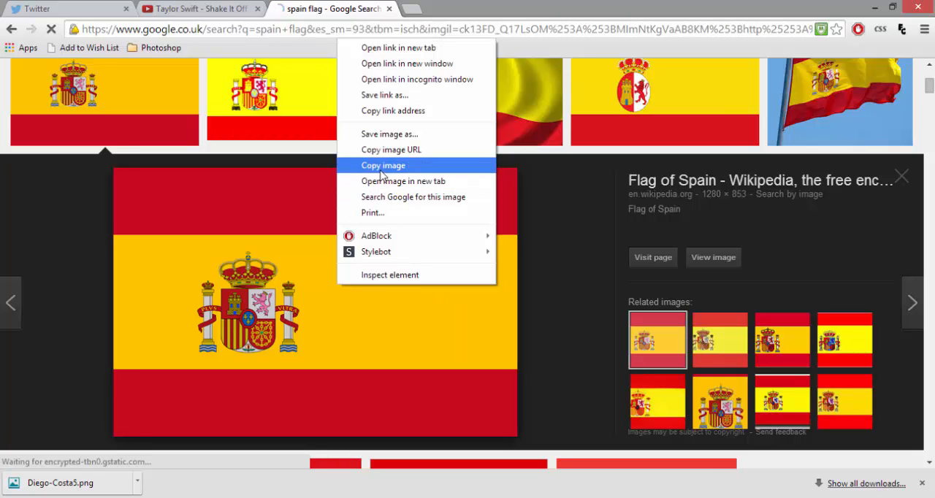
{"action": "left_click", "coordinate": [380, 163]}
Switch back to Photoshop, paste the flag into the banner and scale it to about 54% over the canvas.
{"action": "key", "text": "alt+Tab"}
{"action": "key", "text": "ctrl+v"}
{"action": "left_click_drag", "start_coordinate": [66, 164], "coordinate": [495, 397]}
{"action": "left_click_drag", "start_coordinate": [554, 455], "coordinate": [270, 148]}
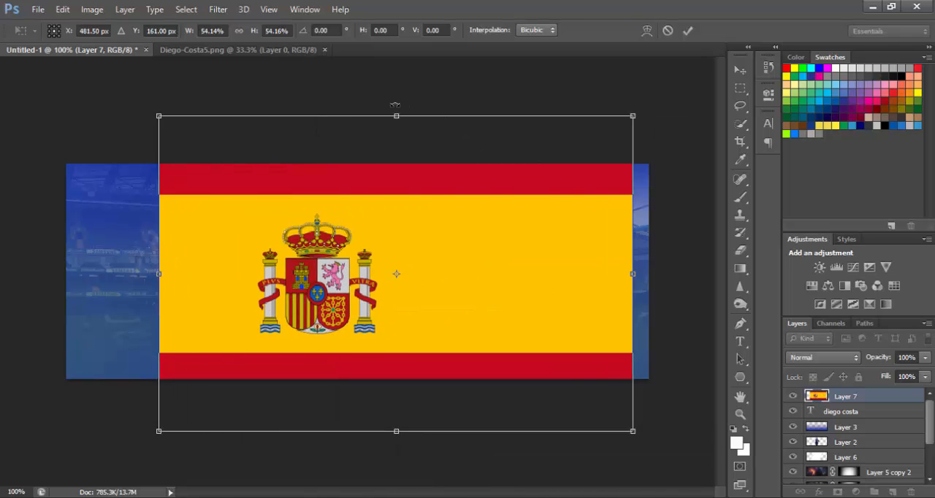
Rotate the flag to about -28.5°, shift it slightly up over the banner and apply the transformation.
{"action": "left_click_drag", "start_coordinate": [402, 104], "coordinate": [315, 125]}
{"action": "left_click_drag", "start_coordinate": [476, 211], "coordinate": [459, 201]}
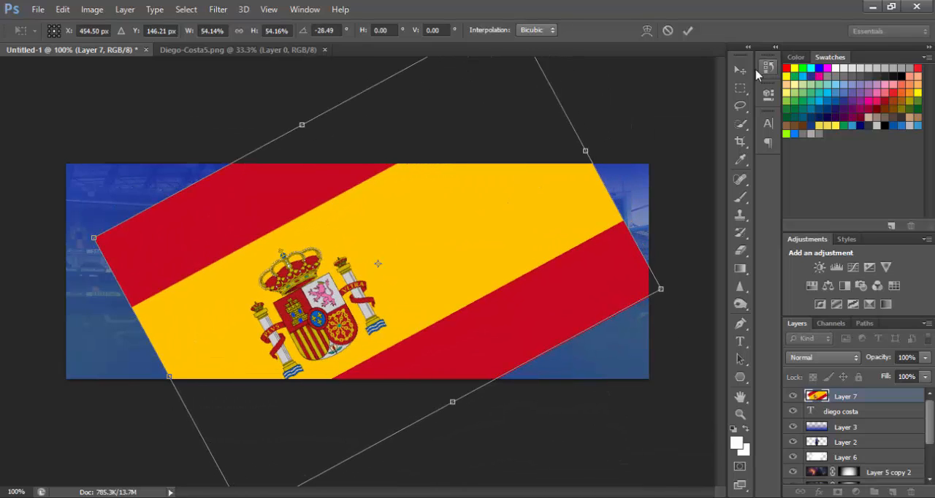
{"action": "left_click", "coordinate": [740, 71]}
{"action": "left_click", "coordinate": [381, 207]}
Move the Spanish flag layer directly above Layer 6, below the player's layer, and clip it to Layer 6 with a clipping mask.
{"action": "left_click_drag", "start_coordinate": [852, 399], "coordinate": [857, 454]}
{"action": "right_click", "coordinate": [852, 445]}
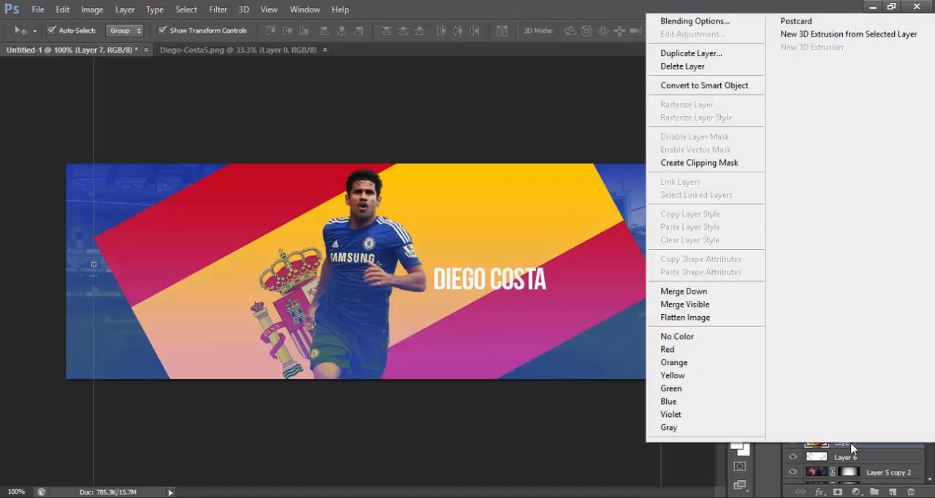
{"action": "left_click", "coordinate": [713, 166]}
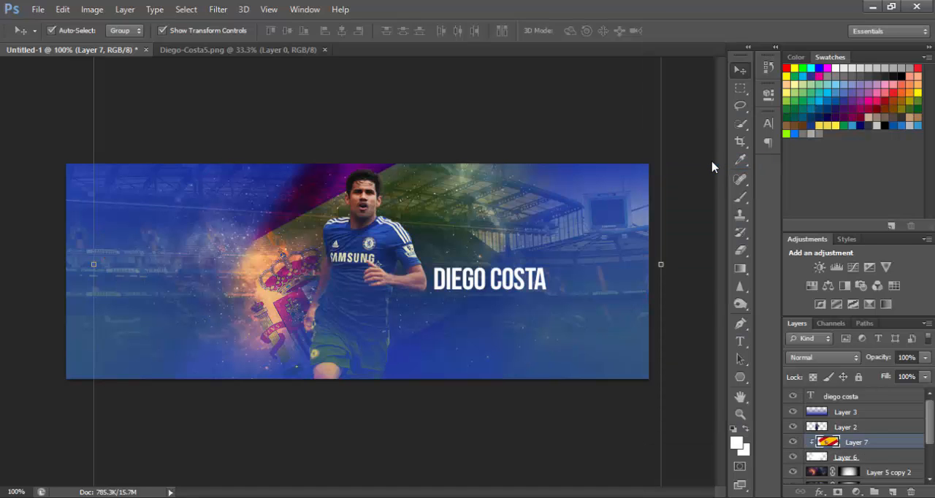
Nudge the clipped flag on Layer 7 left and slightly up so its coat of arms sits beside the player, and deselect it.
{"action": "left_click", "coordinate": [302, 254]}
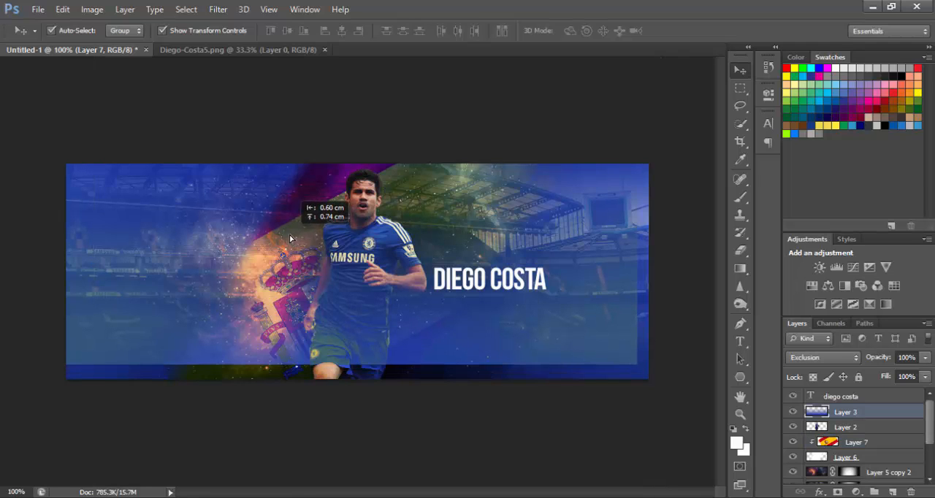
{"action": "left_click", "coordinate": [864, 444]}
{"action": "key", "text": "Left"}
{"action": "key", "text": "Left"}
{"action": "key", "text": "Left"}
{"action": "key", "text": "Left"}
{"action": "key", "text": "Left"}
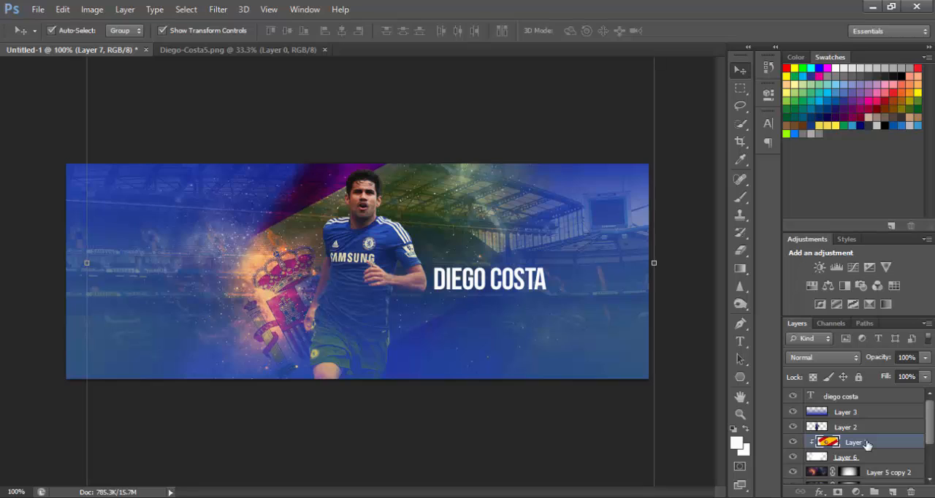
{"action": "key", "text": "Up"}
{"action": "key", "text": "Up"}
{"action": "key", "text": "Up"}
{"action": "key", "text": "Up"}
{"action": "key", "text": "Up"}
{"action": "key", "text": "Up"}
{"action": "key", "text": "Up"}
{"action": "key", "text": "Up"}
{"action": "key", "text": "Up"}
{"action": "key", "text": "Up"}
{"action": "key", "text": "Up"}
{"action": "key", "text": "Up"}
{"action": "key", "text": "Up"}
{"action": "key", "text": "Up"}
{"action": "key", "text": "Up"}
{"action": "key", "text": "Up"}
{"action": "key", "text": "Up"}
{"action": "key", "text": "Left"}
{"action": "key", "text": "Left"}
{"action": "key", "text": "Left"}
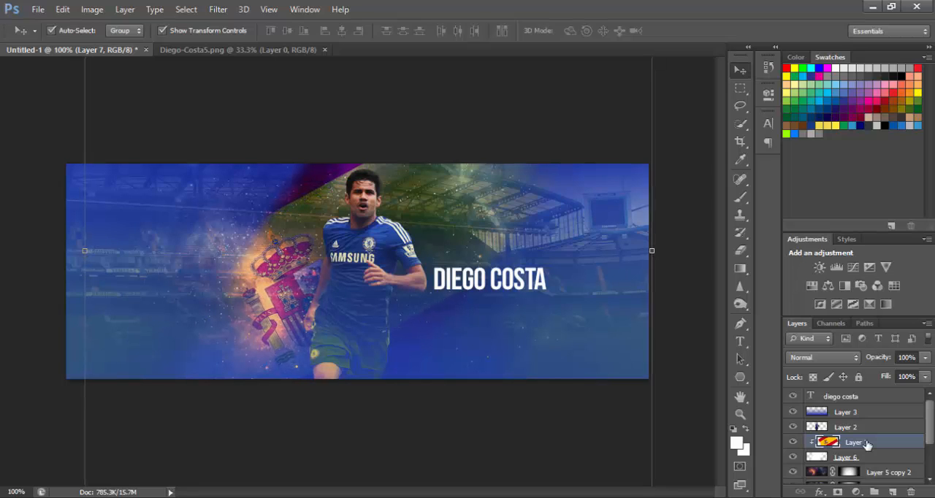
{"action": "key", "text": "Left"}
{"action": "key", "text": "Left"}
{"action": "key", "text": "Left"}
{"action": "key", "text": "Left"}
{"action": "key", "text": "Left"}
{"action": "key", "text": "Left"}
{"action": "key", "text": "Left"}
{"action": "key", "text": "Left"}
{"action": "key", "text": "Left"}
{"action": "key", "text": "Left"}
{"action": "left_click", "coordinate": [24, 406]}
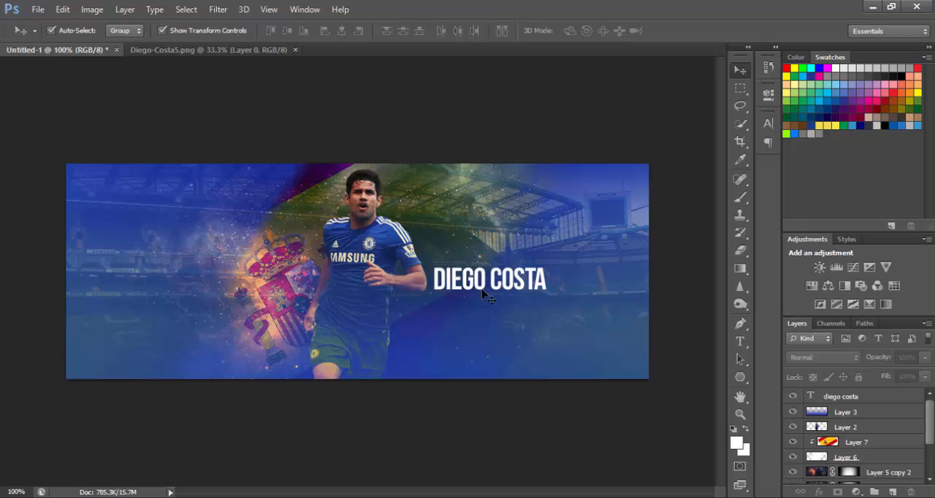
Add a Gradient Overlay effect to the DIEGO COSTA text layer and keep the text in view beside its settings.
{"action": "left_click", "coordinate": [541, 288]}
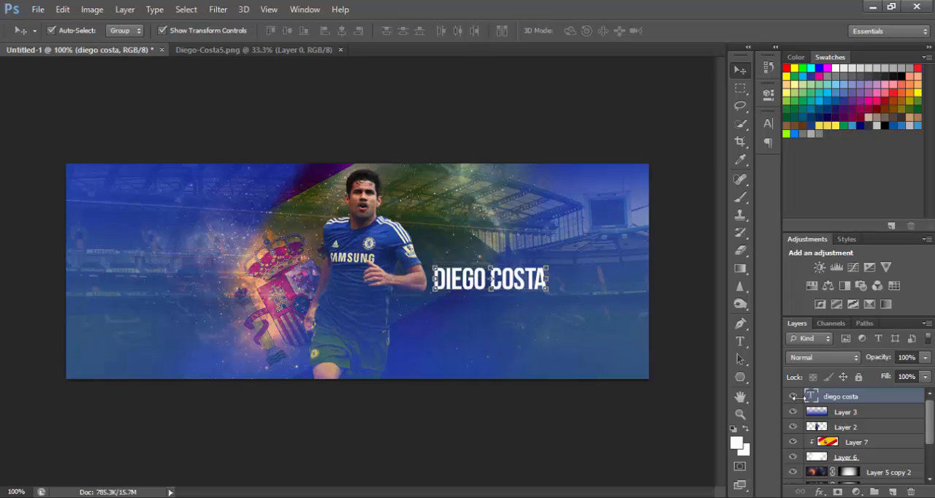
{"action": "left_click", "coordinate": [819, 492]}
{"action": "left_click", "coordinate": [847, 439]}
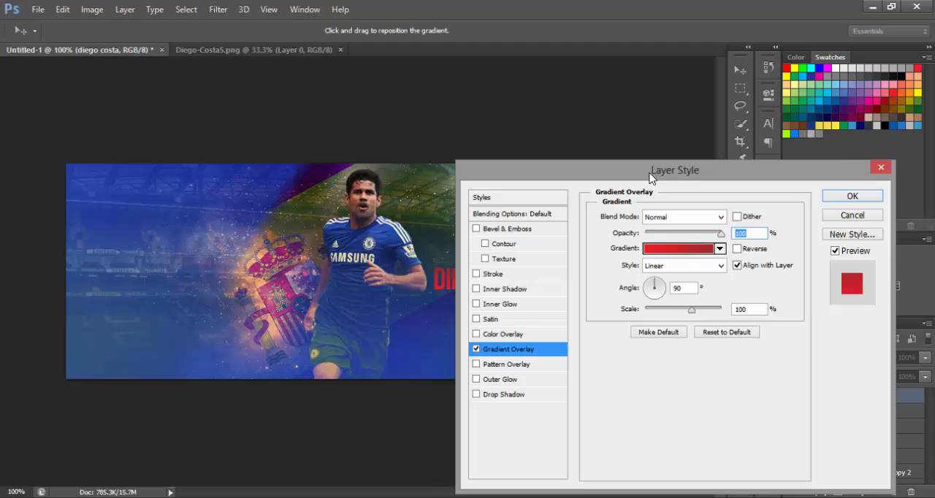
{"action": "left_click_drag", "start_coordinate": [663, 175], "coordinate": [123, 128]}
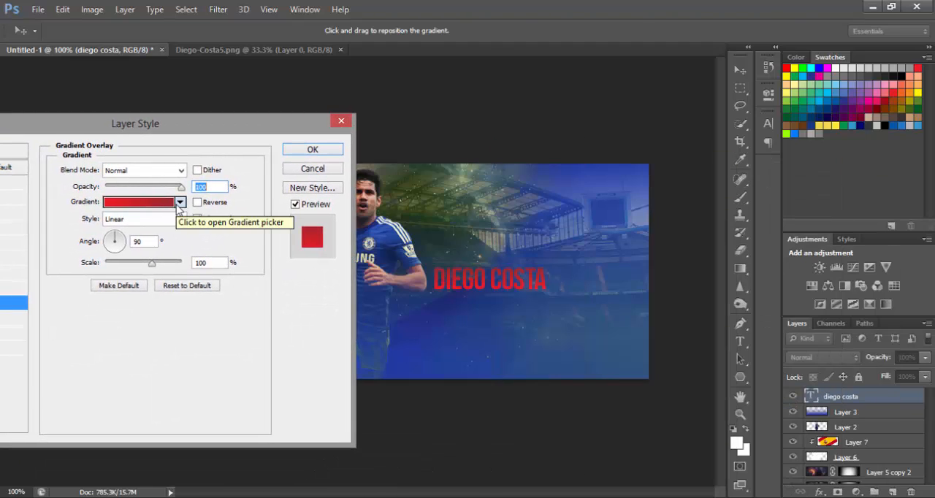
Try several gradient presets on the DIEGO COSTA text, choose the yellow FIFA15 gradient and apply the overlay.
{"action": "left_click", "coordinate": [179, 203]}
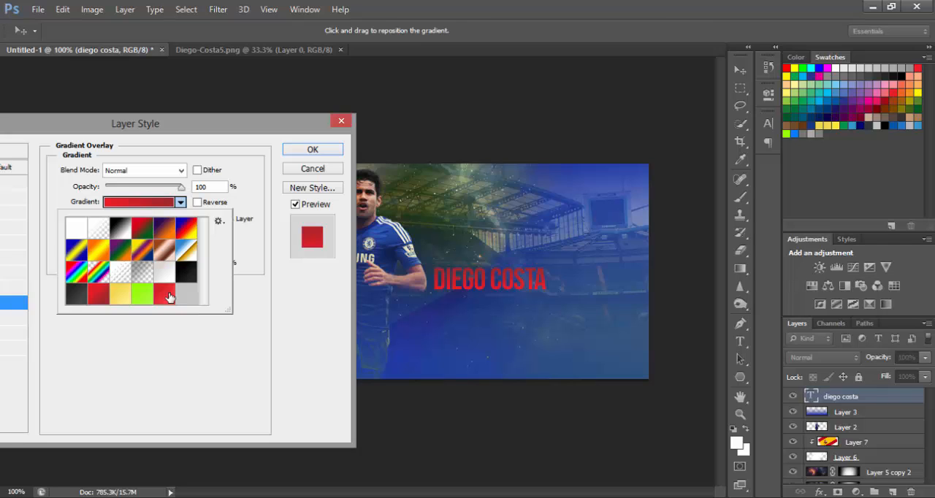
{"action": "left_click", "coordinate": [120, 295]}
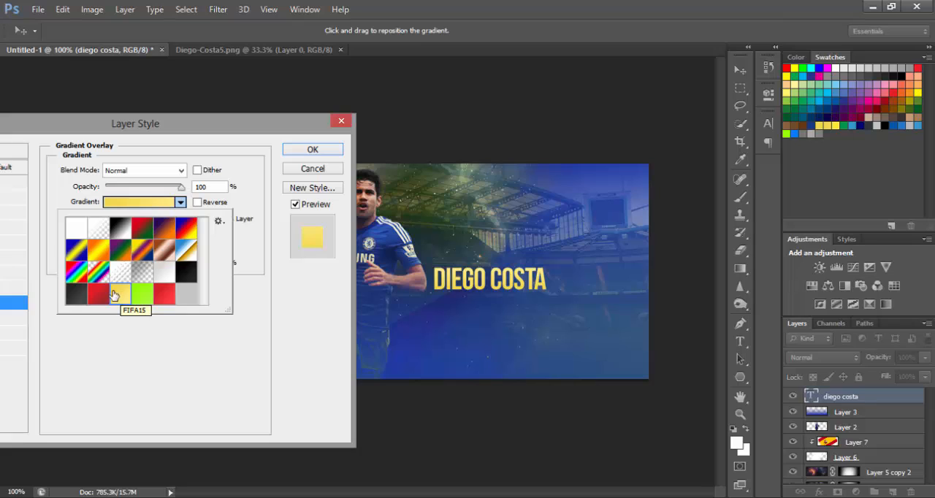
{"action": "left_click", "coordinate": [163, 277]}
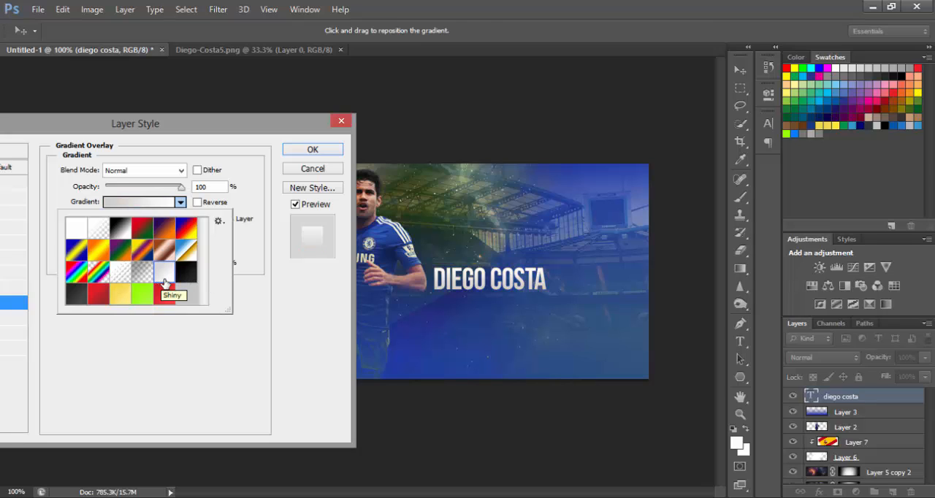
{"action": "left_click", "coordinate": [186, 273]}
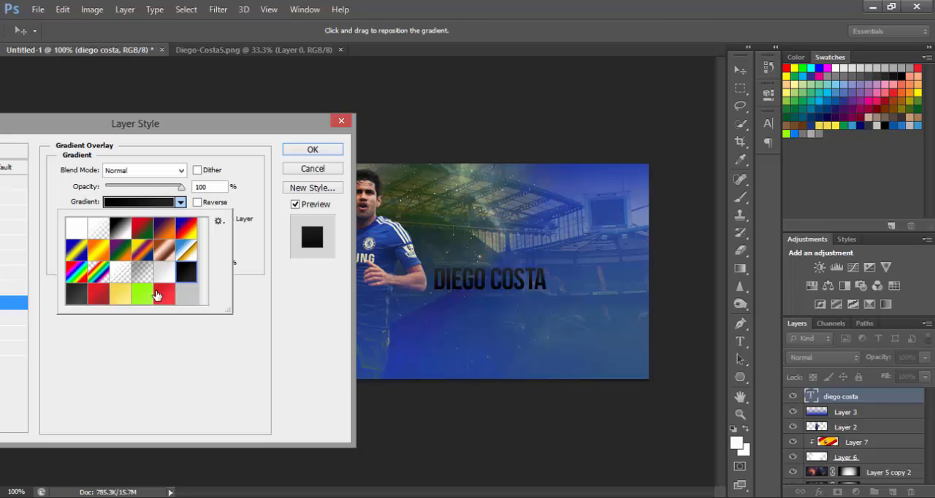
{"action": "left_click", "coordinate": [70, 301]}
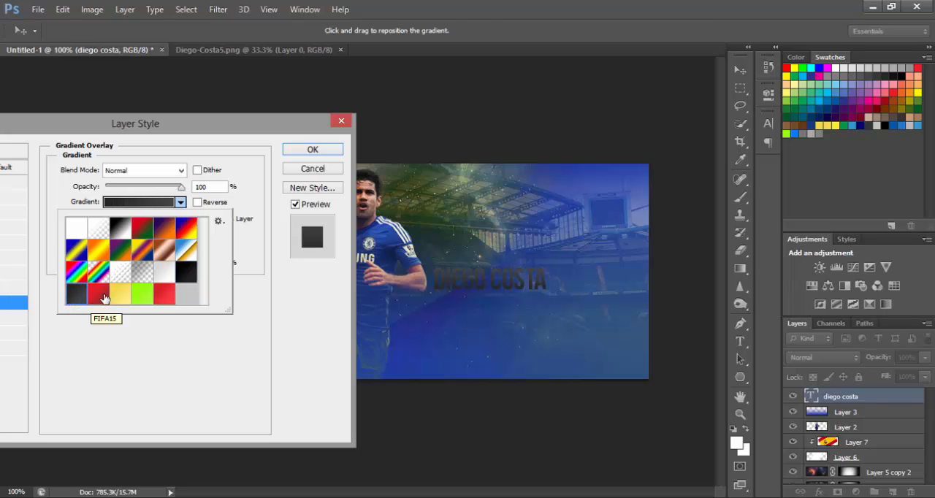
{"action": "left_click", "coordinate": [104, 296]}
{"action": "left_click", "coordinate": [125, 296]}
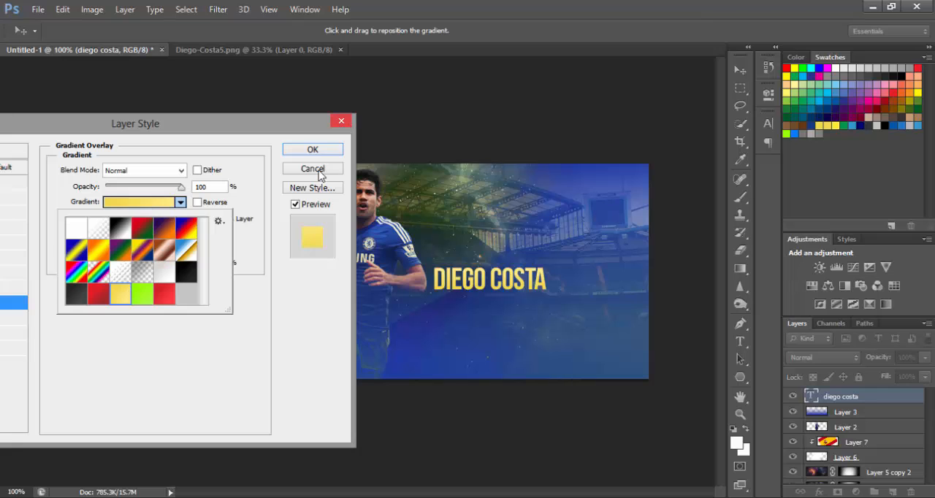
{"action": "left_click", "coordinate": [365, 79]}
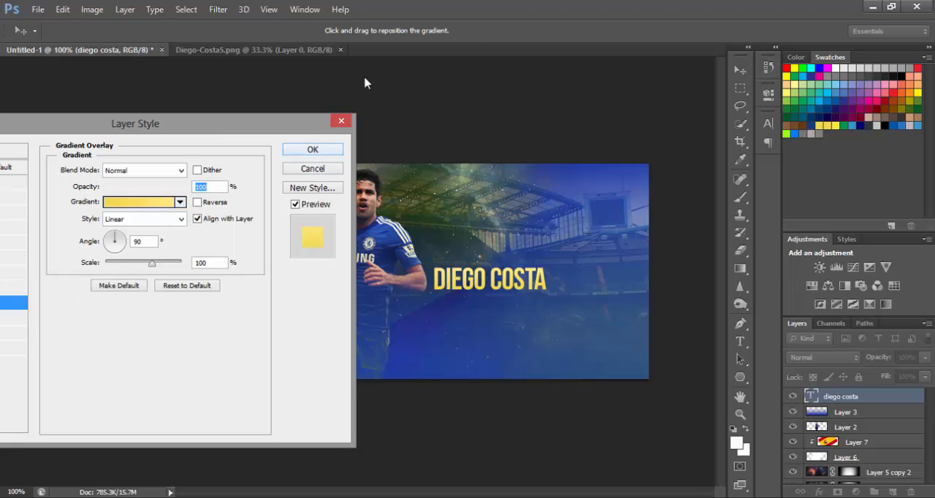
{"action": "left_click_drag", "start_coordinate": [229, 121], "coordinate": [867, 84]}
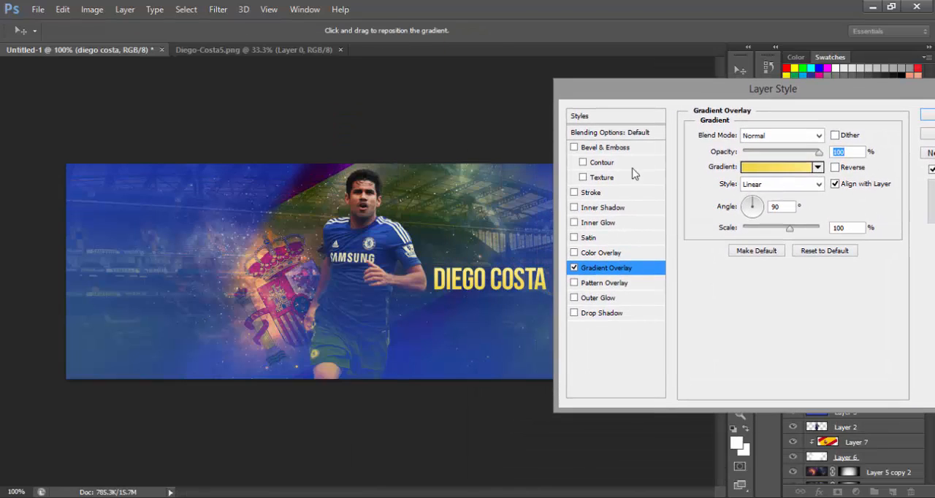
{"action": "left_click_drag", "start_coordinate": [578, 88], "coordinate": [3, 86]}
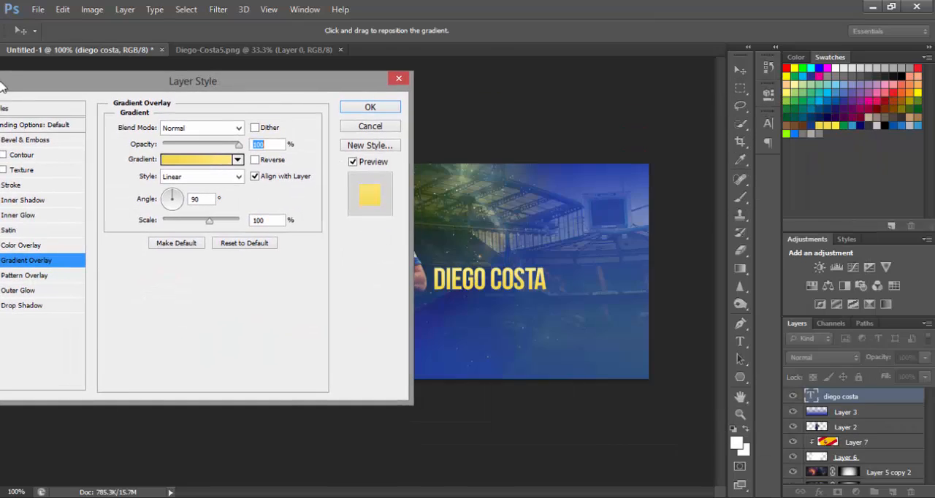
{"action": "left_click", "coordinate": [358, 108]}
Enlarge the DIEGO COSTA text to about 141% and move it across the player's lower body near the banner's bottom centre.
{"action": "key", "text": "ctrl+plus"}
{"action": "key", "text": "ctrl+plus"}
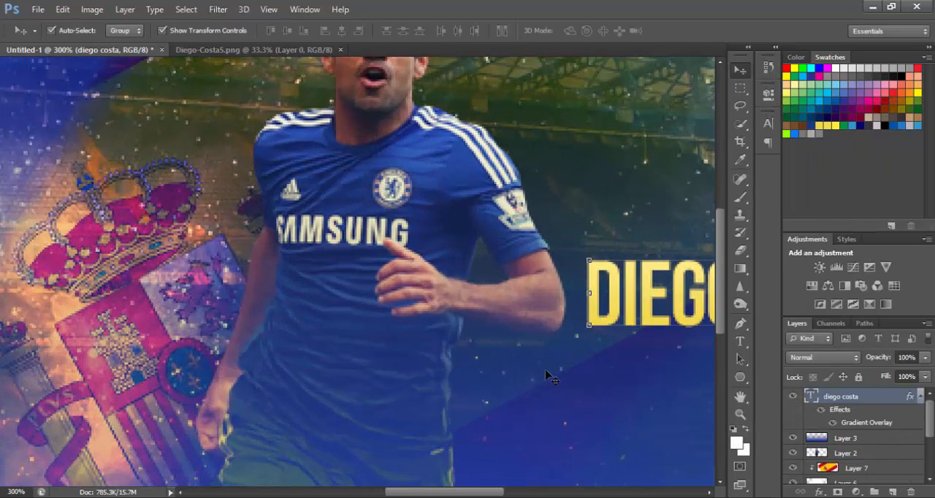
{"action": "left_click_drag", "start_coordinate": [450, 493], "coordinate": [512, 495]}
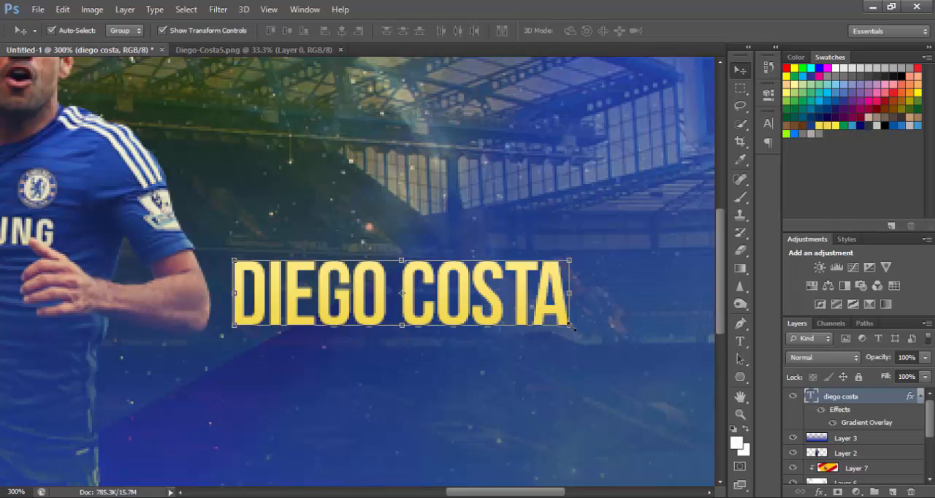
{"action": "left_click_drag", "start_coordinate": [573, 324], "coordinate": [662, 396]}
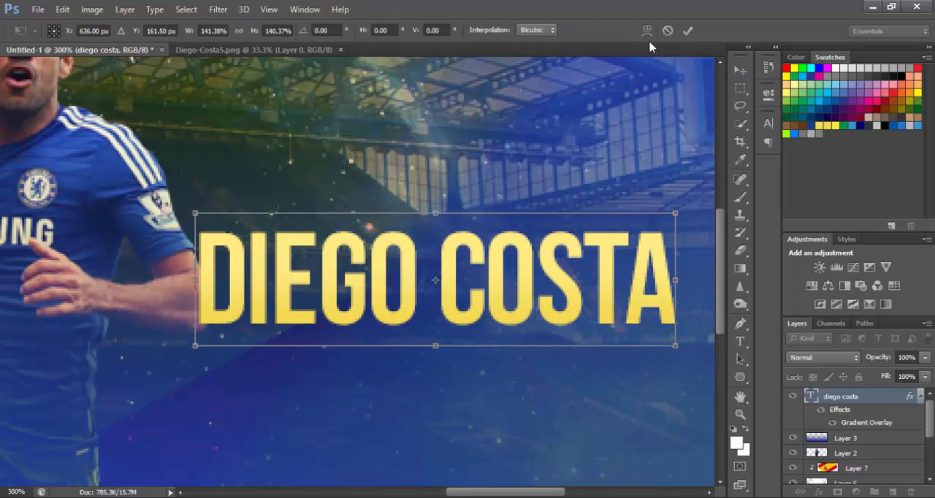
{"action": "left_click", "coordinate": [740, 71]}
{"action": "left_click", "coordinate": [397, 202]}
{"action": "left_click_drag", "start_coordinate": [343, 234], "coordinate": [376, 236]}
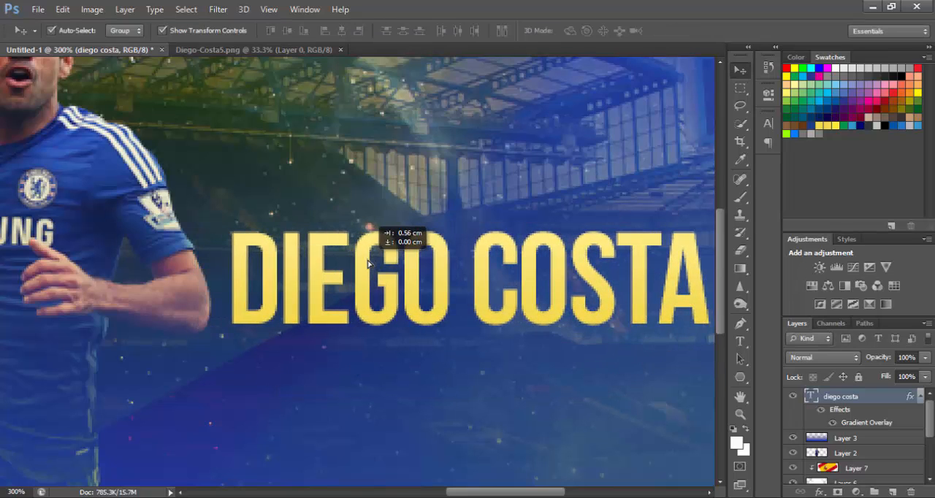
{"action": "key", "text": "ctrl+minus"}
{"action": "key", "text": "ctrl+minus"}
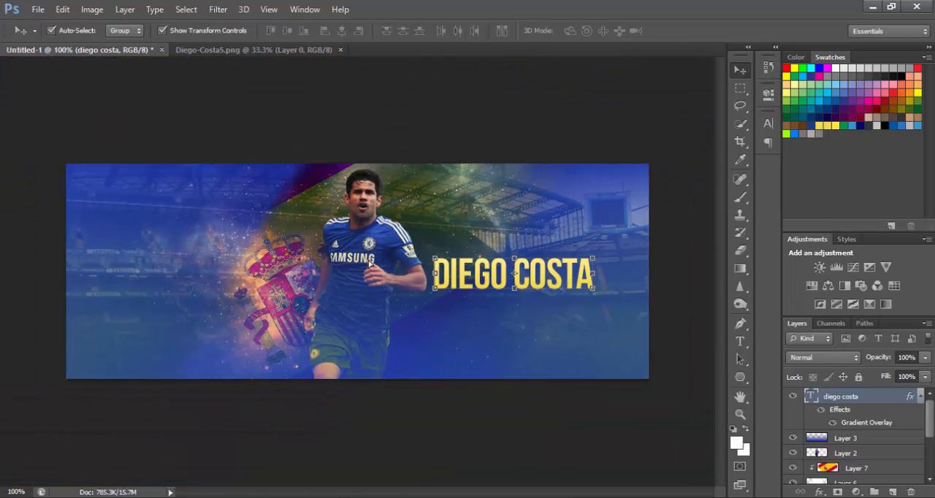
{"action": "left_click_drag", "start_coordinate": [480, 307], "coordinate": [328, 369]}
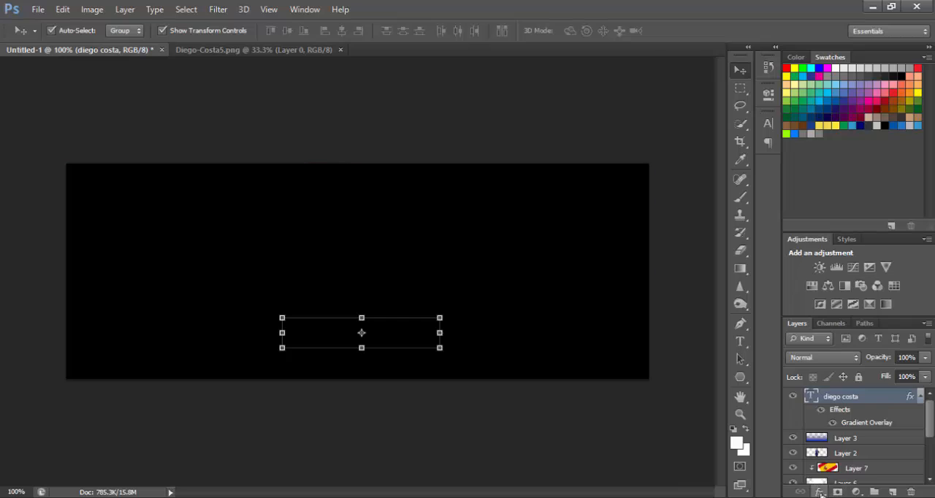
Apply an Inner Bevel to the DIEGO COSTA text with a depth of 72% and a much smaller bevel size.
{"action": "left_click", "coordinate": [838, 492]}
{"action": "left_click", "coordinate": [844, 350]}
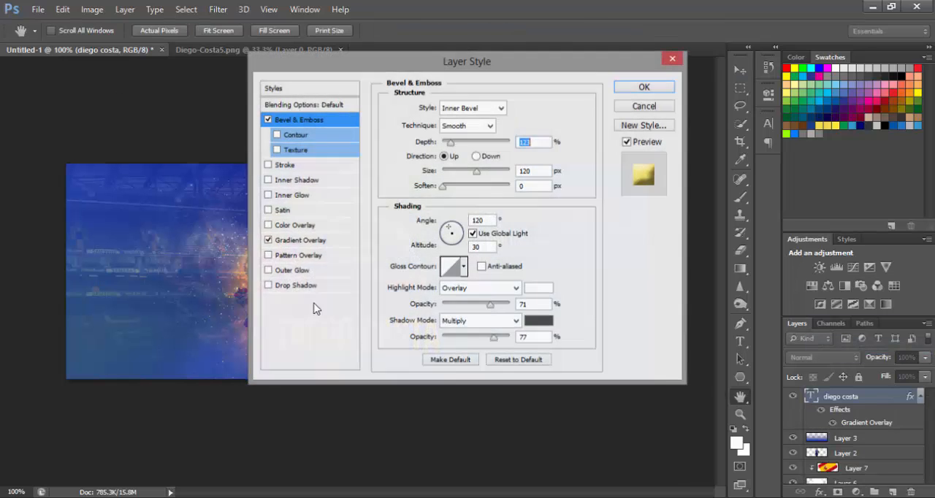
{"action": "left_click_drag", "start_coordinate": [490, 64], "coordinate": [833, 61]}
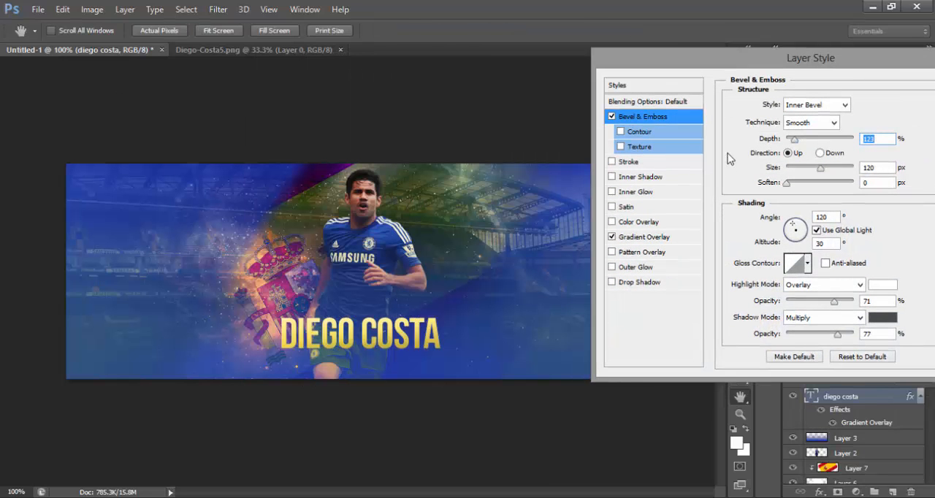
{"action": "left_click_drag", "start_coordinate": [821, 172], "coordinate": [802, 170]}
{"action": "left_click_drag", "start_coordinate": [808, 167], "coordinate": [807, 187]}
{"action": "left_click_drag", "start_coordinate": [796, 144], "coordinate": [794, 171]}
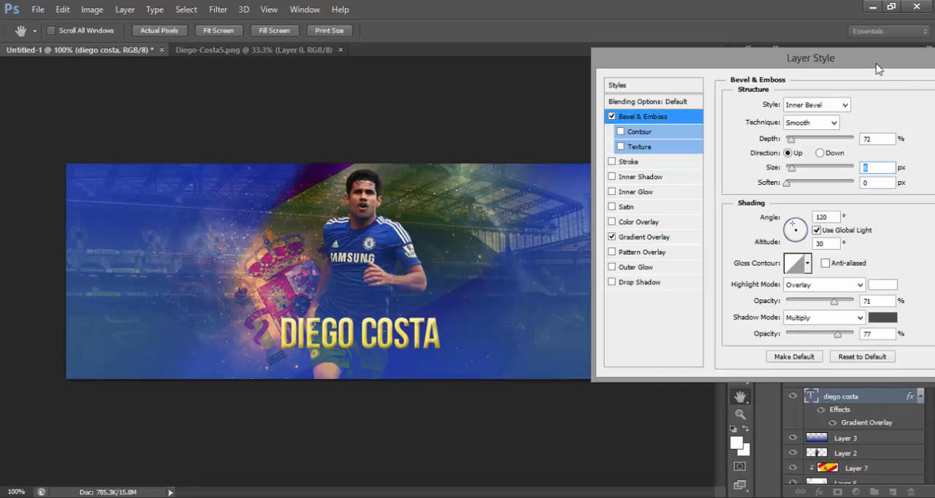
{"action": "left_click_drag", "start_coordinate": [879, 68], "coordinate": [604, 75]}
{"action": "left_click", "coordinate": [706, 86]}
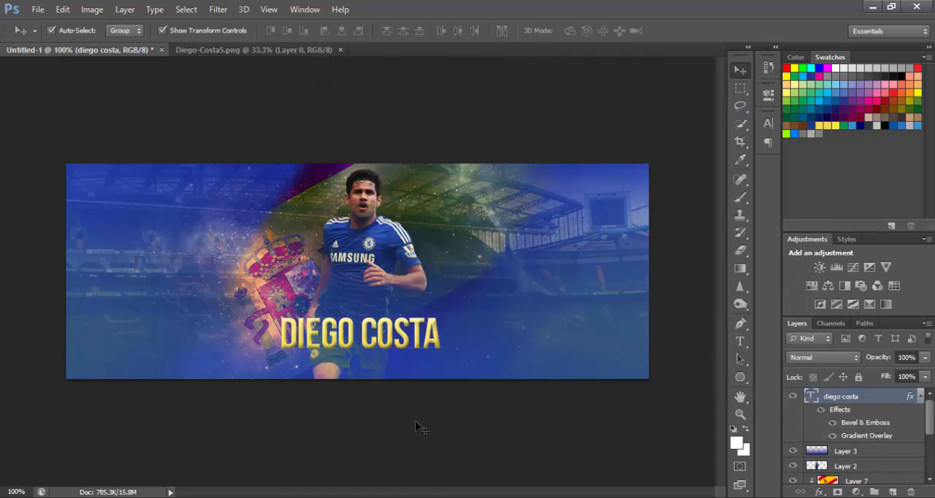
Check the beveled DIEGO COSTA text up close and shift it slightly down over the player's shorts.
{"action": "left_click", "coordinate": [416, 422]}
{"action": "key", "text": "ctrl+plus"}
{"action": "key", "text": "ctrl+plus"}
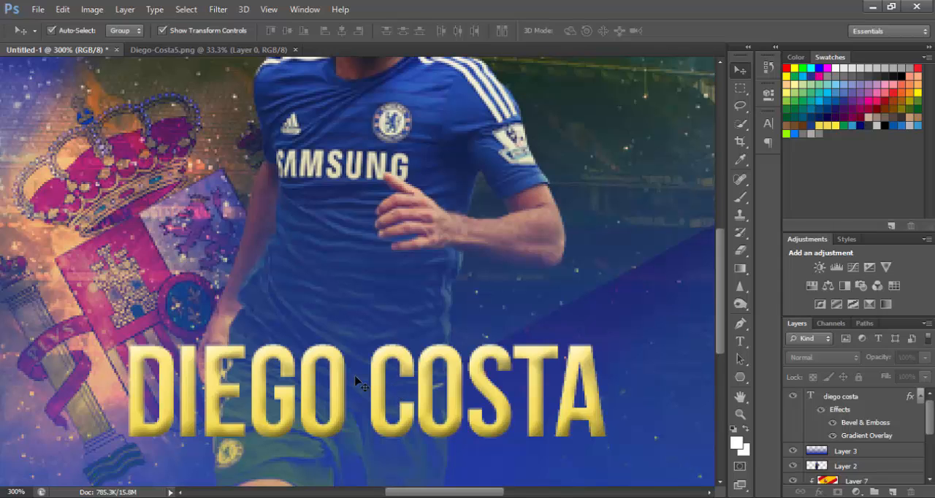
{"action": "key", "text": "ctrl+minus"}
{"action": "key", "text": "ctrl+minus"}
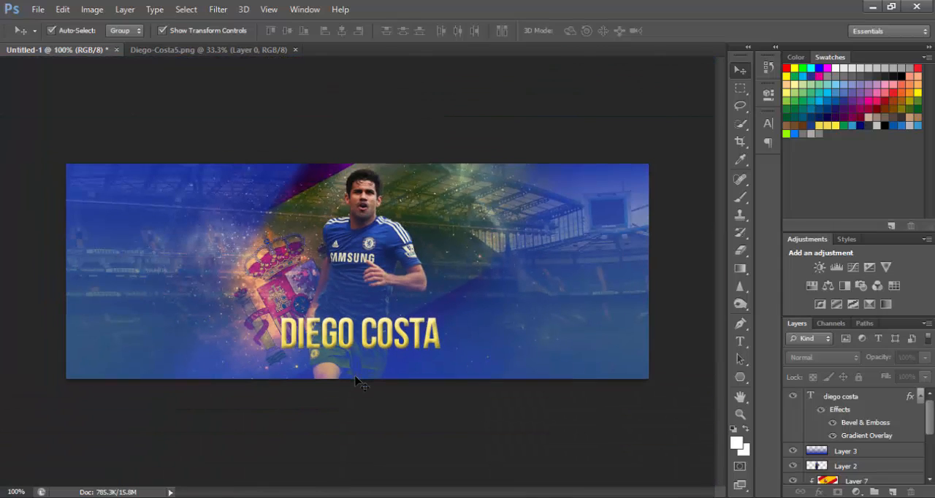
{"action": "left_click_drag", "start_coordinate": [400, 334], "coordinate": [400, 340]}
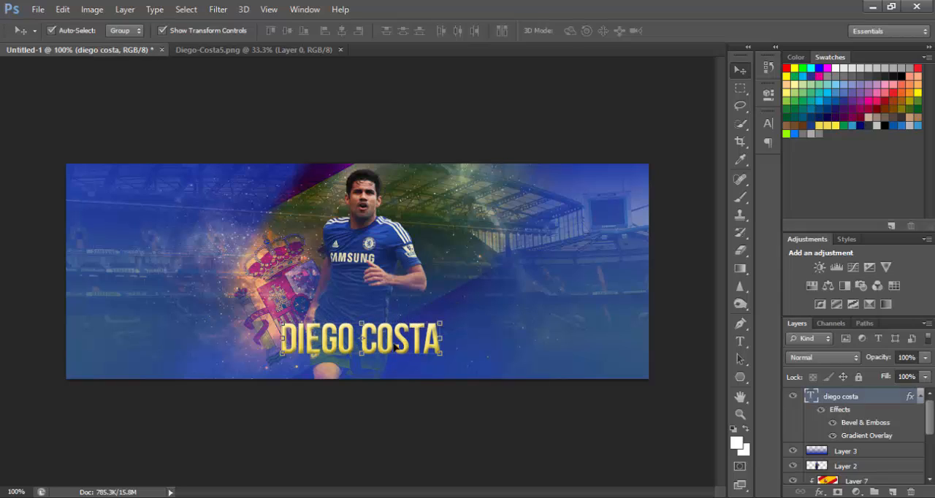
{"action": "left_click", "coordinate": [601, 415]}
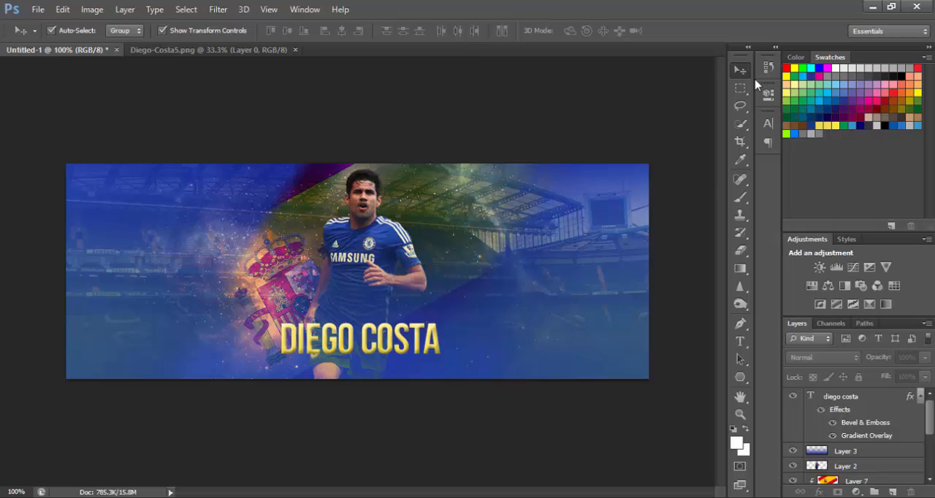
Move the title up to mid-height, delete the word COSTA from it and place DIEGO on the banner right of the player.
{"action": "left_click_drag", "start_coordinate": [390, 332], "coordinate": [442, 266]}
{"action": "key", "text": "t"}
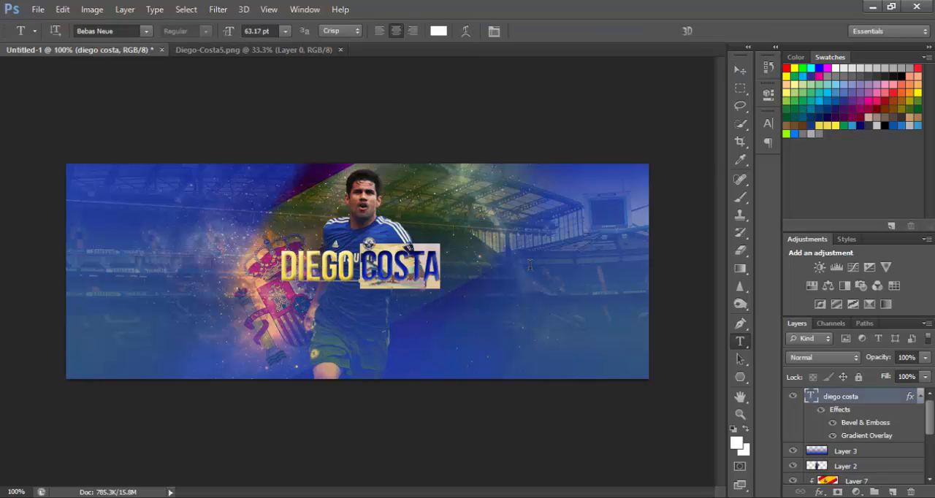
{"action": "key", "text": "BackSpace"}
{"action": "left_click", "coordinate": [740, 69]}
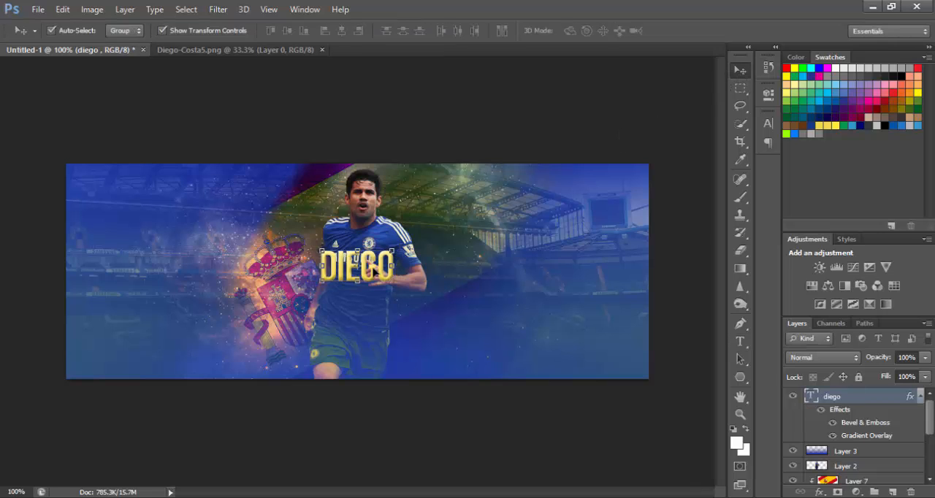
{"action": "left_click_drag", "start_coordinate": [373, 267], "coordinate": [498, 268]}
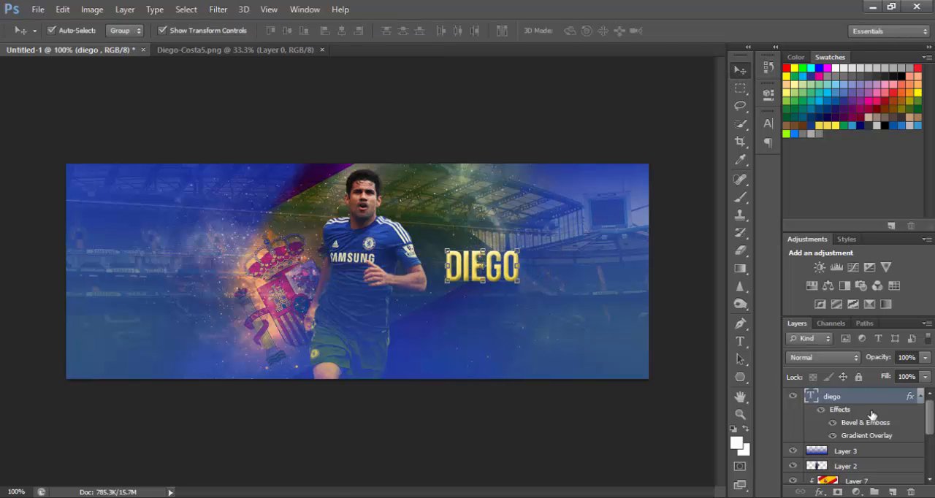
Rasterize the DIEGO title layer and bring the lettering up close.
{"action": "right_click", "coordinate": [852, 401]}
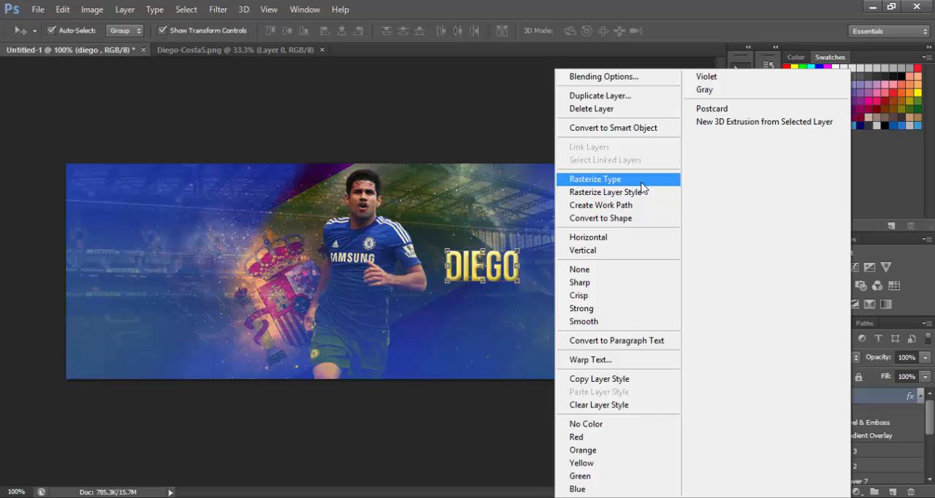
{"action": "left_click", "coordinate": [641, 181]}
{"action": "key", "text": "ctrl+plus"}
{"action": "key", "text": "ctrl+plus"}
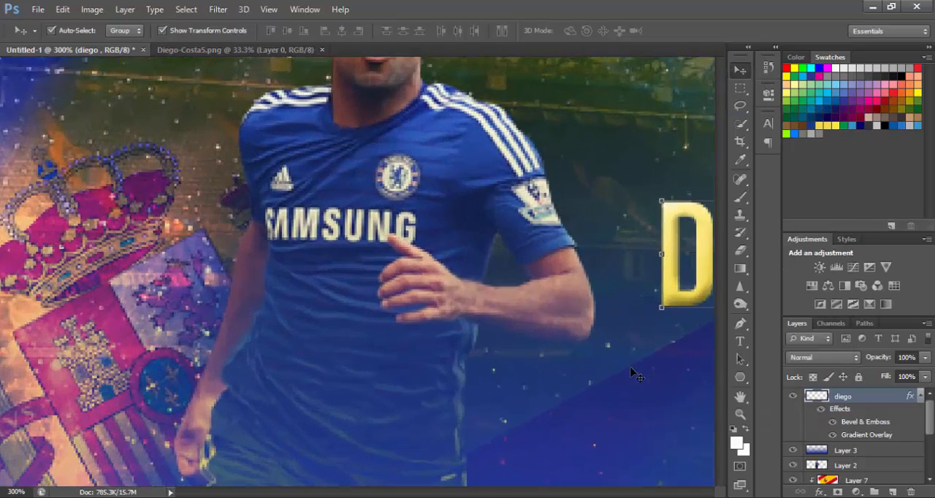
{"action": "key", "text": "ctrl+plus"}
{"action": "left_click_drag", "start_coordinate": [487, 493], "coordinate": [555, 496]}
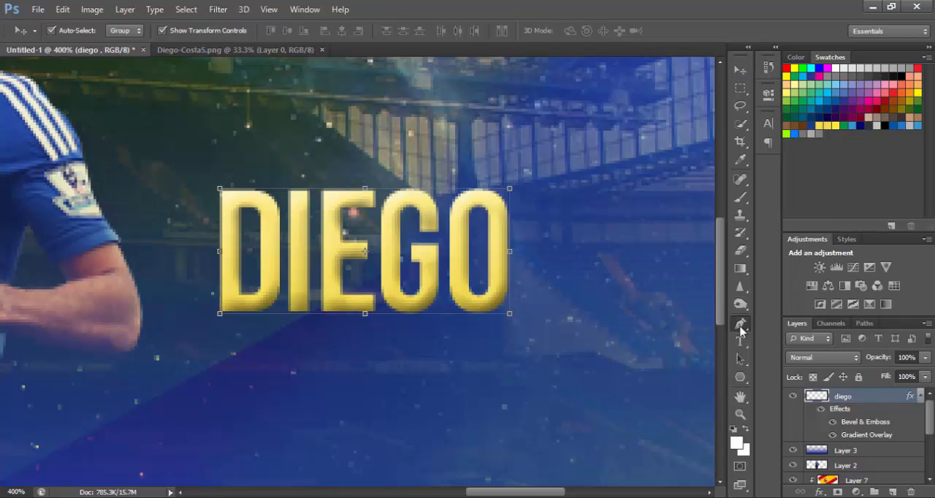
Set the Polygon tool to draw six-sided shapes as paths and add a new layer above the DIEGO layer.
{"action": "left_click", "coordinate": [740, 325]}
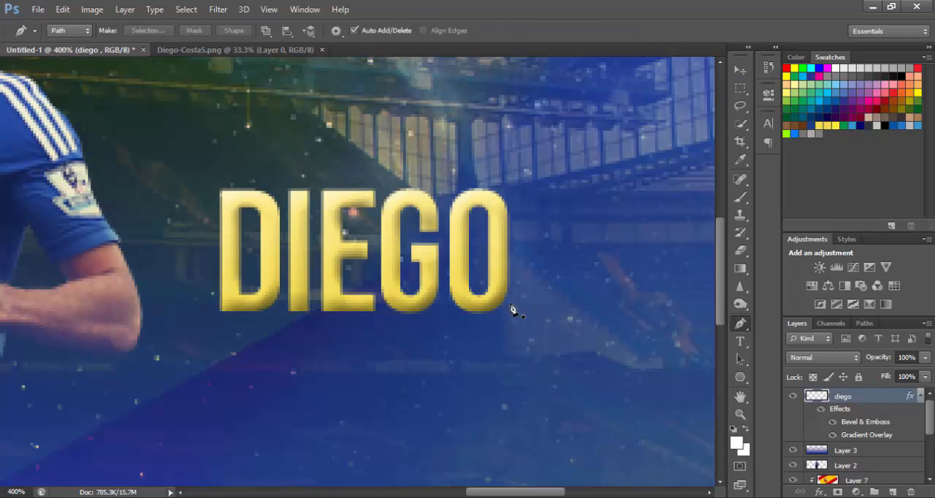
{"action": "left_click_drag", "start_coordinate": [740, 378], "coordinate": [775, 392]}
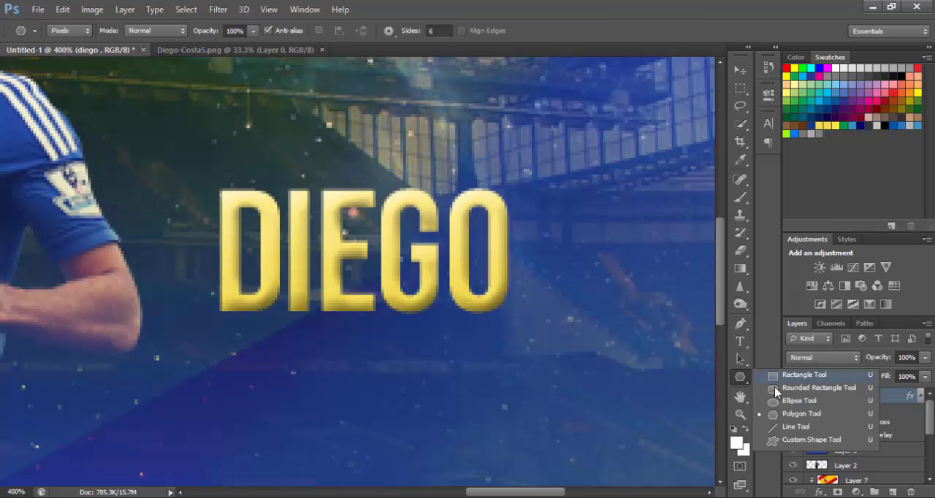
{"action": "left_click", "coordinate": [782, 416]}
{"action": "left_click", "coordinate": [67, 32]}
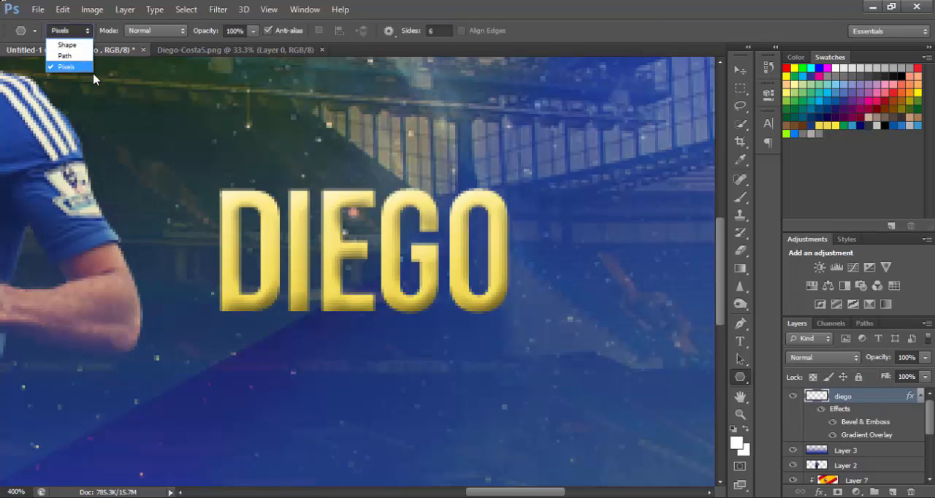
{"action": "left_click", "coordinate": [84, 58]}
{"action": "left_click_drag", "start_coordinate": [502, 217], "coordinate": [658, 307]}
{"action": "key", "text": "ctrl+z"}
{"action": "left_click", "coordinate": [893, 492]}
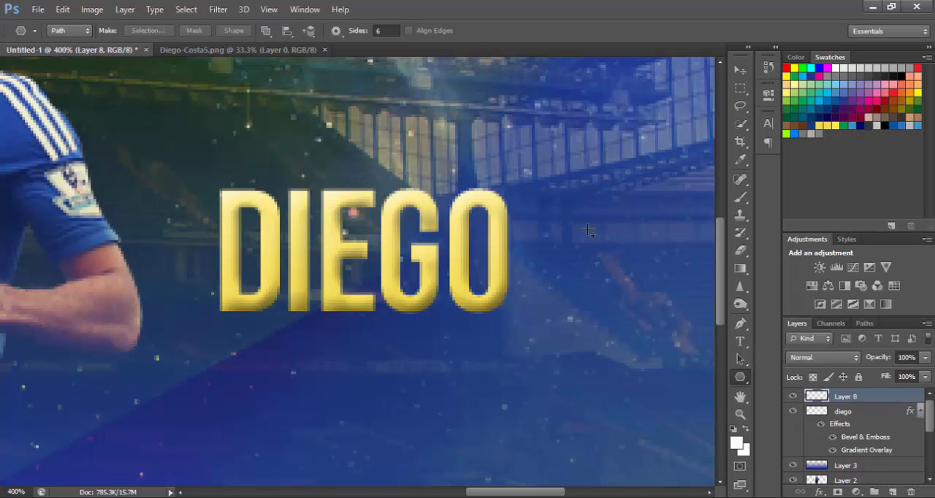
Try drawing small hexagon paths beside the title, including with a fixed polygon radius of 5 px.
{"action": "left_click_drag", "start_coordinate": [587, 228], "coordinate": [624, 252]}
{"action": "key", "text": "ctrl+1"}
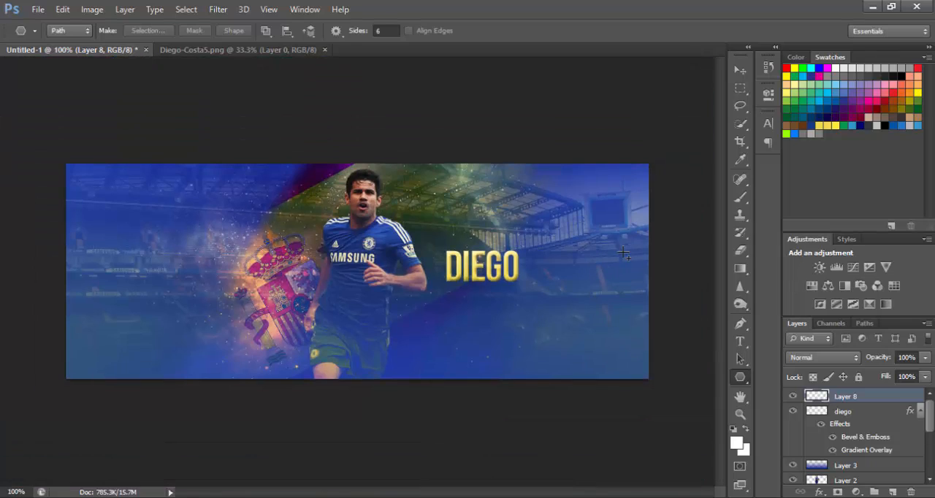
{"action": "left_click_drag", "start_coordinate": [503, 262], "coordinate": [534, 260]}
{"action": "key", "text": "ctrl+z"}
{"action": "left_click", "coordinate": [336, 32]}
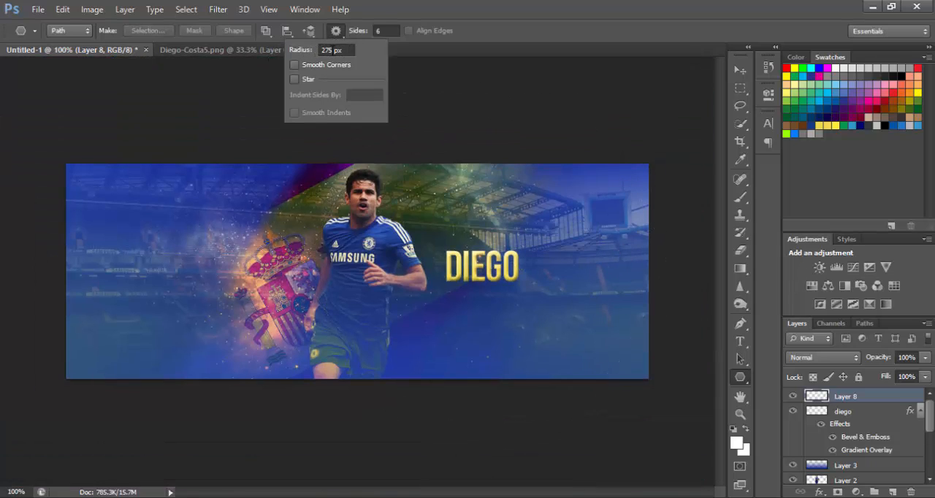
{"action": "left_click_drag", "start_coordinate": [333, 51], "coordinate": [222, 48]}
{"action": "key", "text": "BackSpace"}
{"action": "key", "text": "Return"}
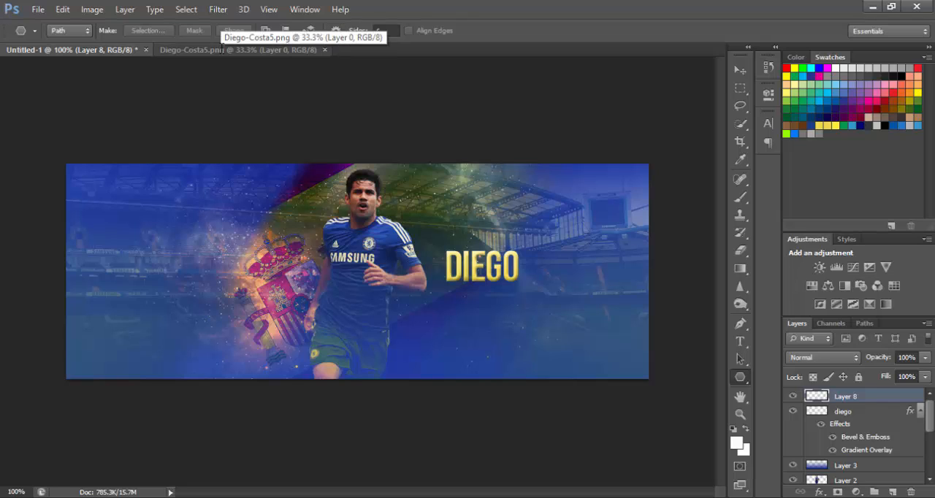
{"action": "left_click_drag", "start_coordinate": [558, 258], "coordinate": [573, 263]}
Replace the fixed polygon radius and draw a hexagonal path overlapping the right edge of the O in DIEGO.
{"action": "left_click", "coordinate": [338, 31]}
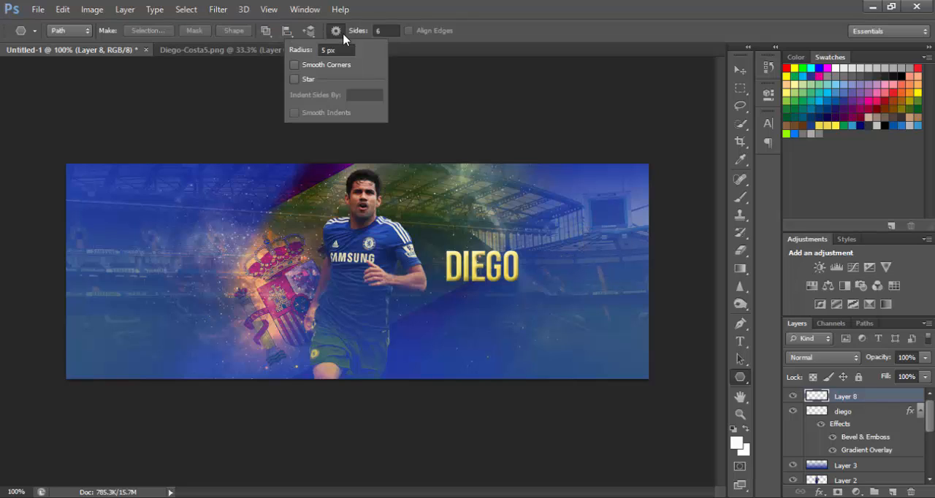
{"action": "left_click_drag", "start_coordinate": [326, 49], "coordinate": [308, 52]}
{"action": "key", "text": "Return"}
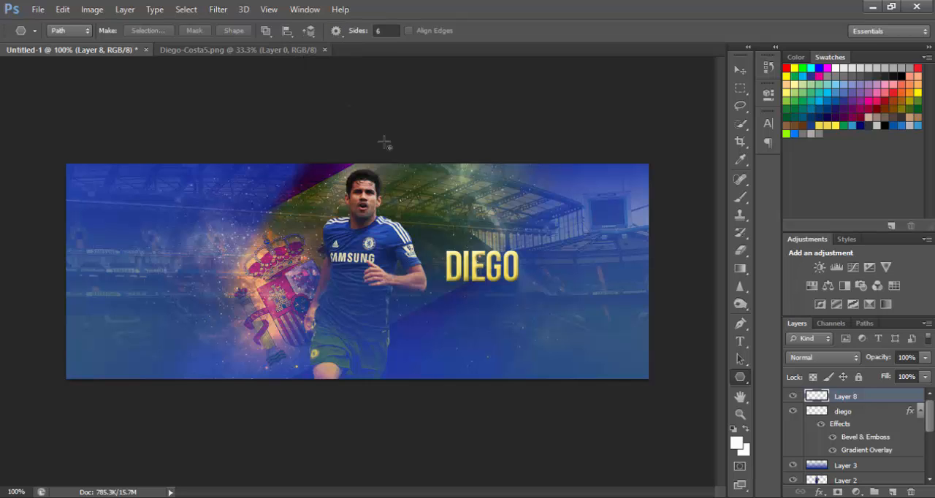
{"action": "key", "text": "ctrl+plus"}
{"action": "key", "text": "ctrl+plus"}
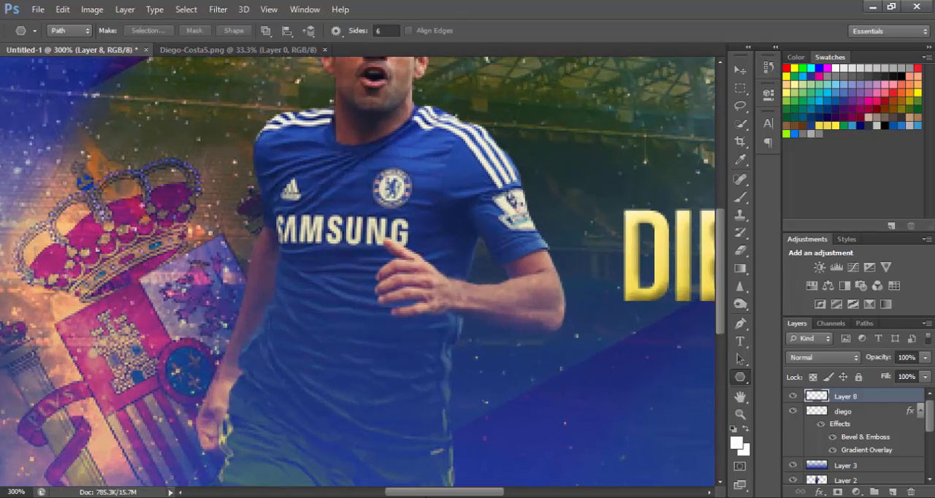
{"action": "left_click_drag", "start_coordinate": [425, 496], "coordinate": [545, 494]}
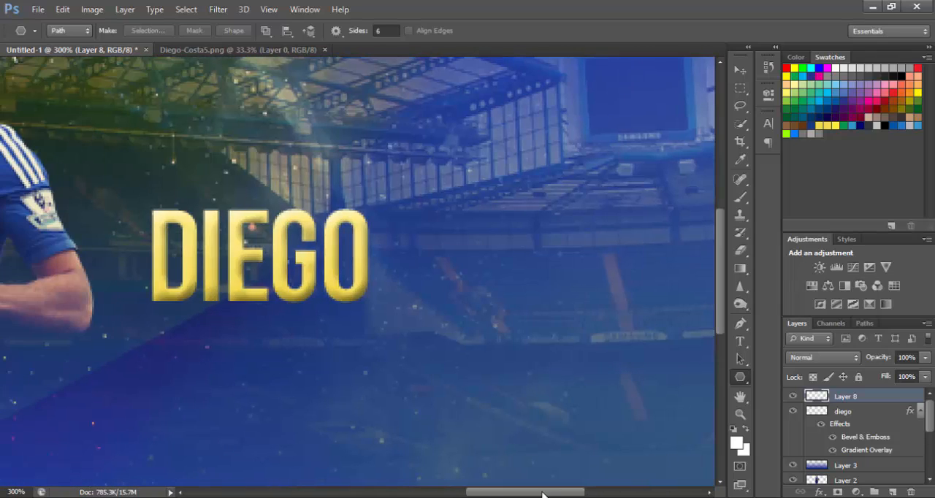
{"action": "left_click_drag", "start_coordinate": [423, 299], "coordinate": [438, 294]}
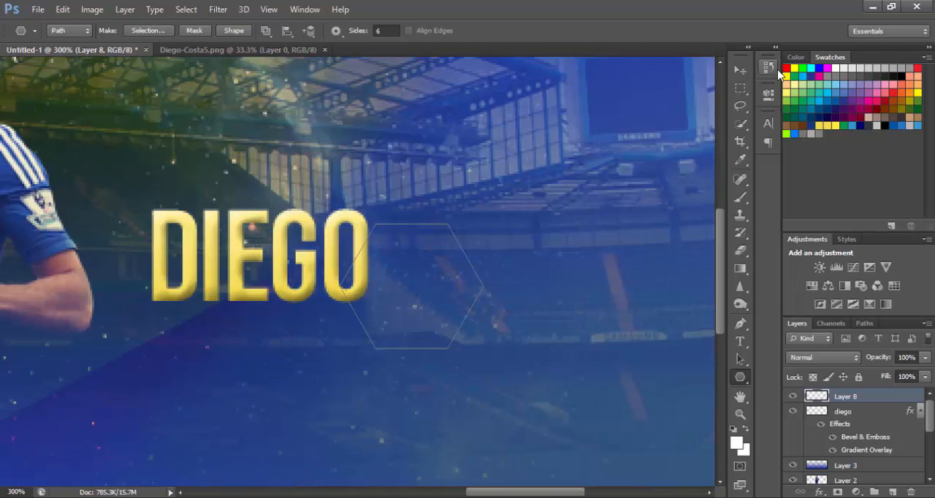
Convert the hexagonal path beside the O into a selection.
{"action": "key", "text": "m"}
{"action": "right_click", "coordinate": [441, 271]}
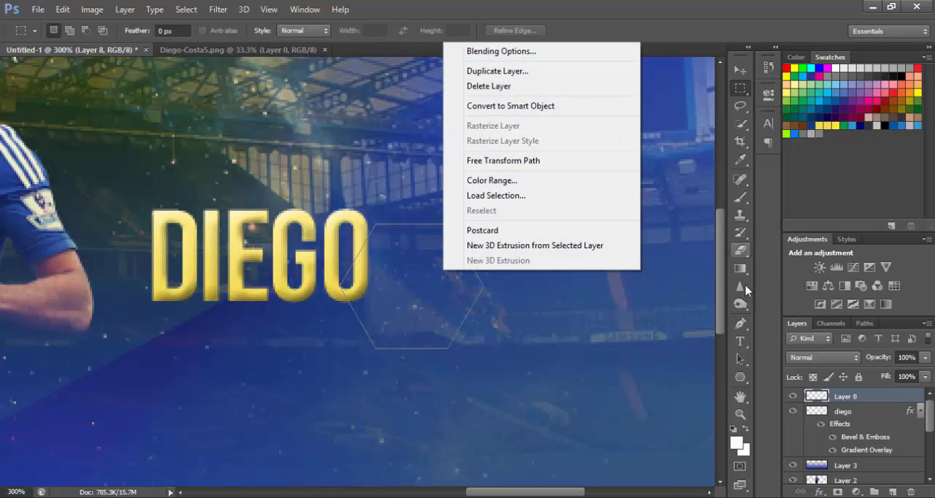
{"action": "left_click", "coordinate": [738, 327]}
{"action": "left_click", "coordinate": [740, 324]}
{"action": "right_click", "coordinate": [445, 271]}
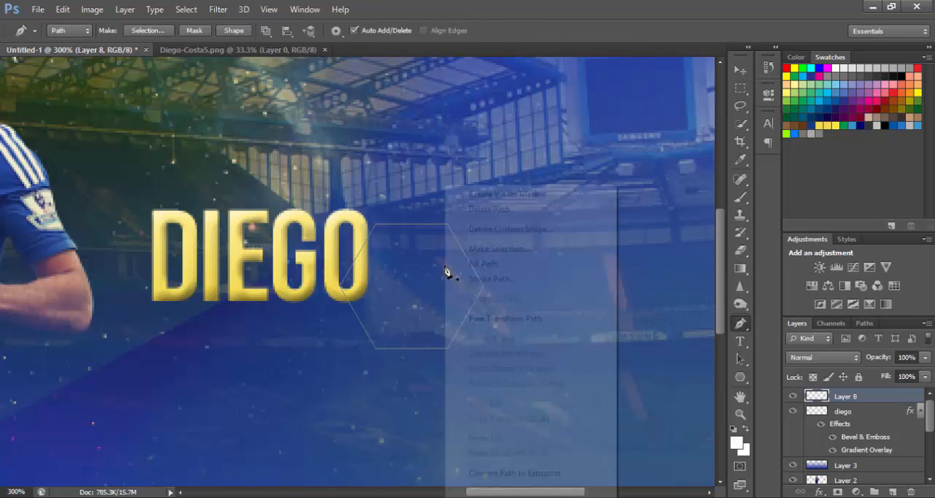
{"action": "left_click", "coordinate": [482, 250]}
{"action": "left_click", "coordinate": [539, 144]}
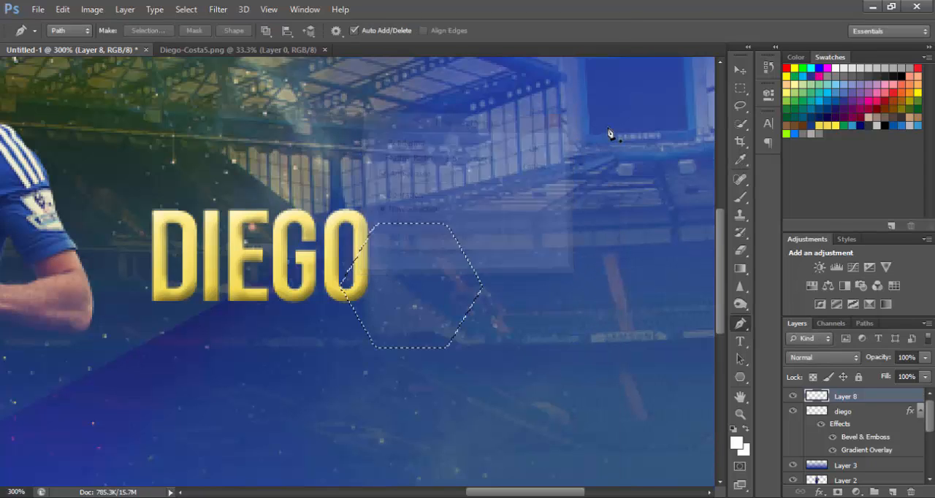
Shift the hexagonal selection slightly upward along the right edge of the O.
{"action": "key", "text": "v"}
{"action": "left_click", "coordinate": [463, 298]}
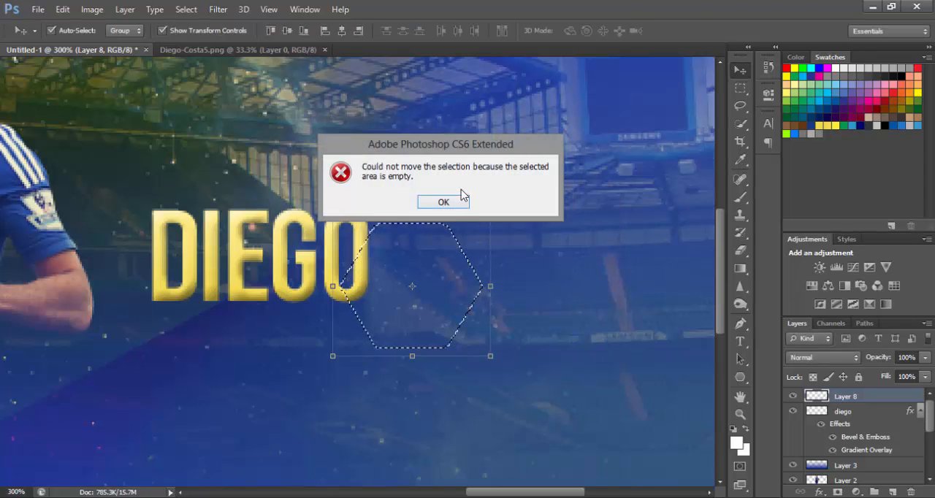
{"action": "left_click", "coordinate": [439, 200]}
{"action": "left_click", "coordinate": [742, 88]}
{"action": "left_click_drag", "start_coordinate": [428, 314], "coordinate": [426, 286]}
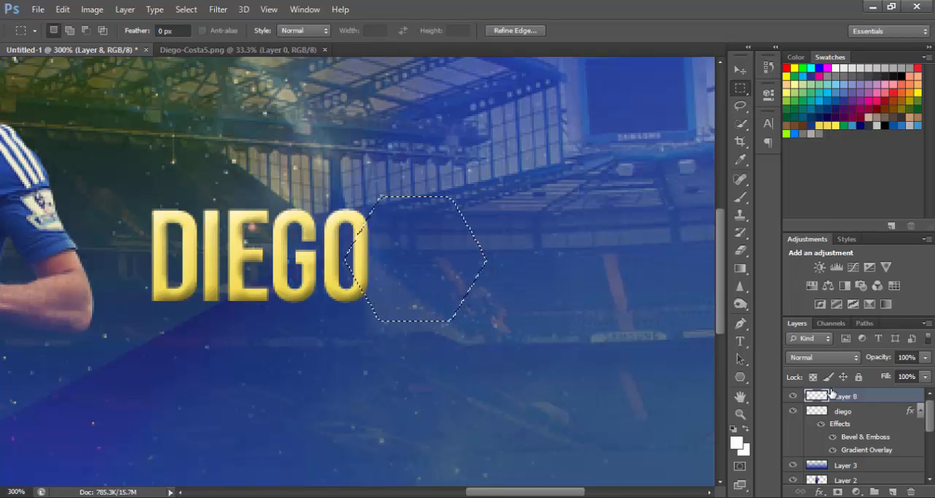
Cut the hexagonal area out of the O on the DIEGO layer and undo the cut and the selection's shift.
{"action": "left_click", "coordinate": [843, 411]}
{"action": "key", "text": "Delete"}
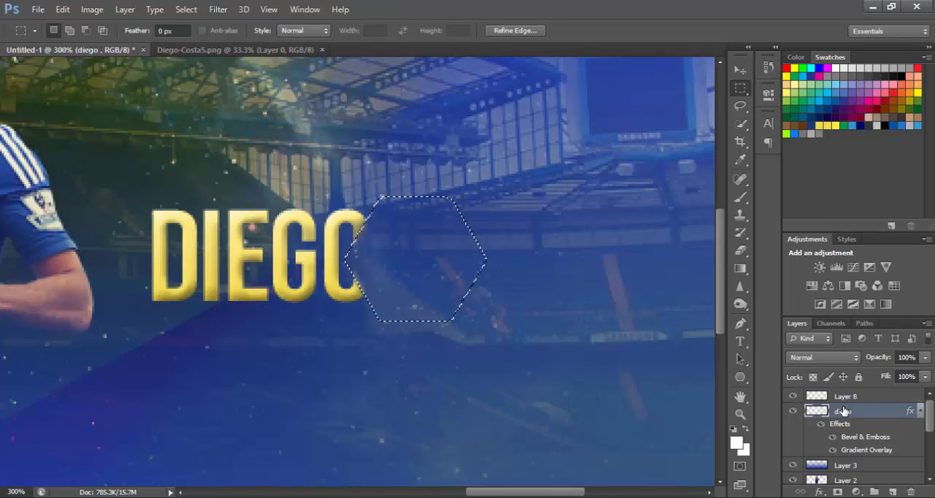
{"action": "key", "text": "ctrl+z"}
{"action": "mouse_move", "coordinate": [417, 265]}
{"action": "left_mouse_down"}
{"action": "mouse_move", "coordinate": [442, 234]}
{"action": "mouse_move", "coordinate": [413, 292]}
{"action": "left_mouse_up"}
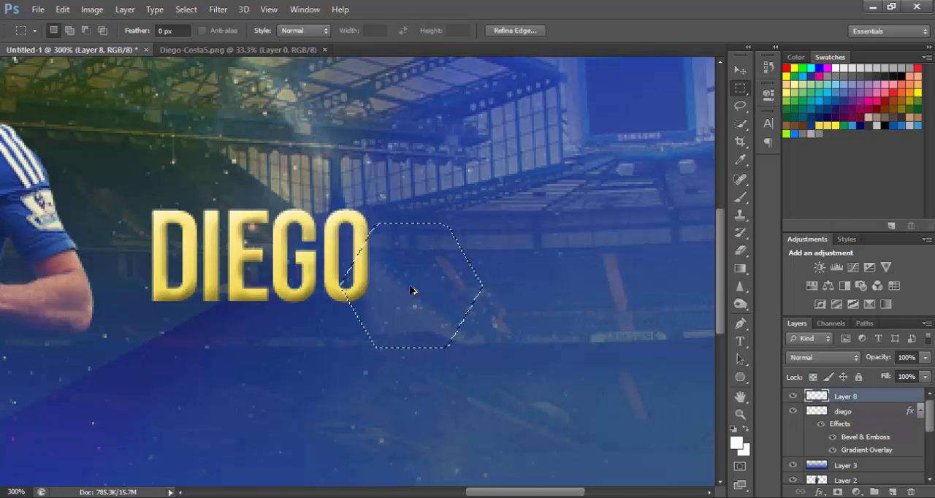
Try feathering the hexagonal selection that overlaps the O.
{"action": "right_click", "coordinate": [385, 254]}
{"action": "left_click", "coordinate": [438, 249]}
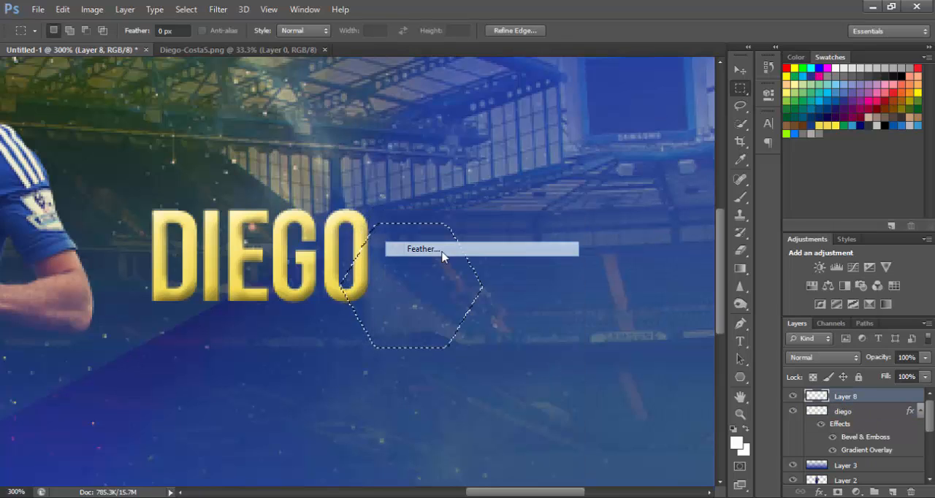
{"action": "key", "text": "Return"}
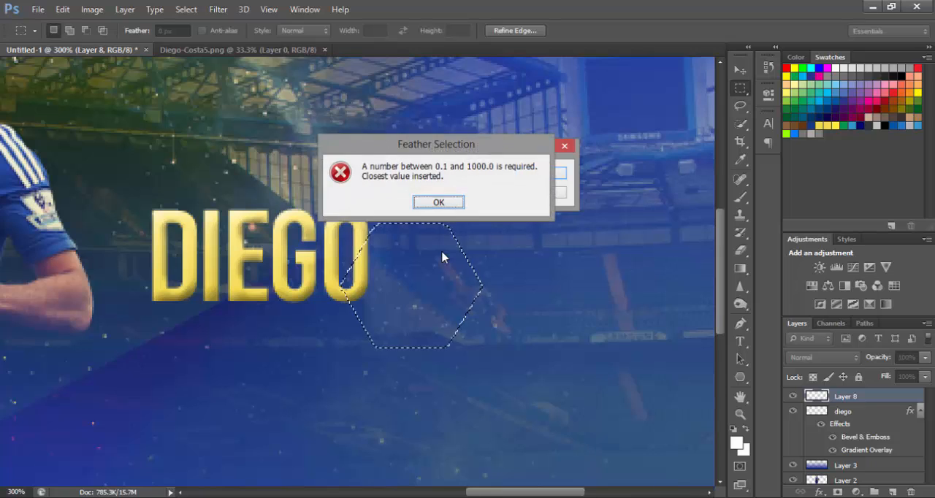
{"action": "key", "text": "Return"}
{"action": "left_click", "coordinate": [541, 173]}
{"action": "key", "text": "v"}
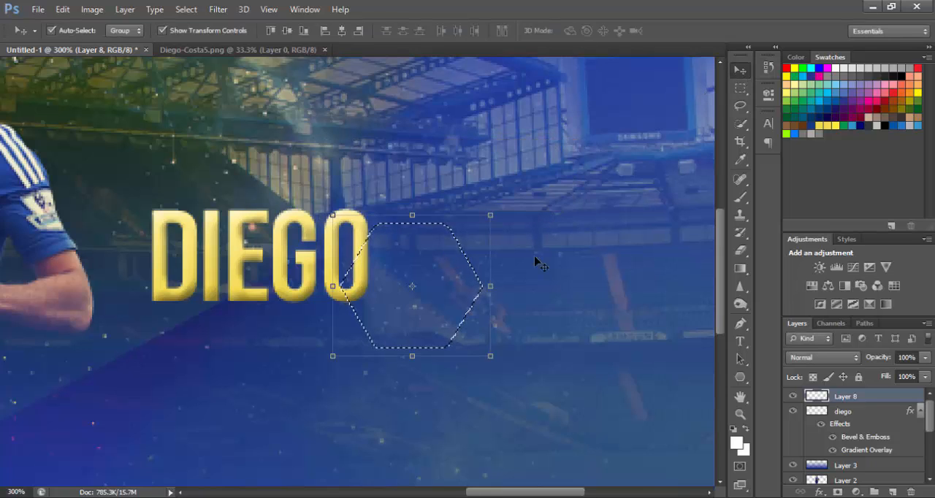
{"action": "key", "text": "m"}
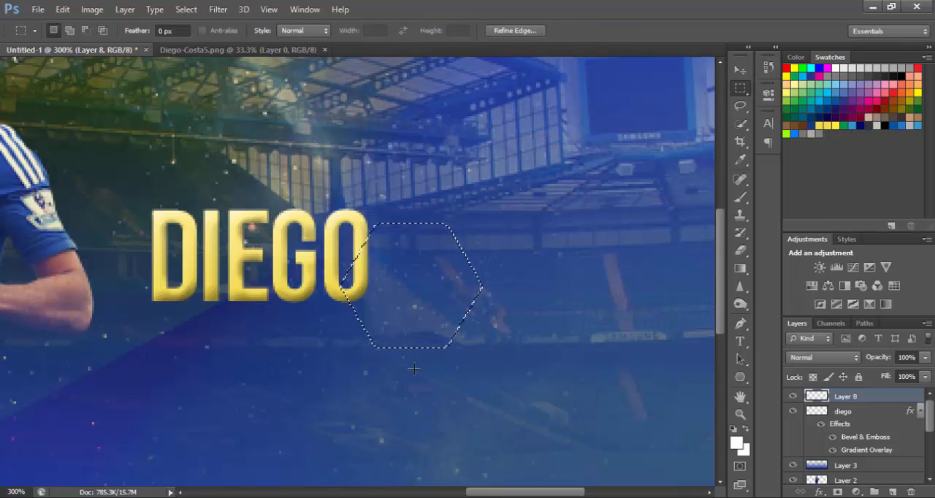
Move the hexagonal selection upward, delete the overlapped part of the O from the DIEGO layer and deselect.
{"action": "left_click_drag", "start_coordinate": [443, 323], "coordinate": [451, 298]}
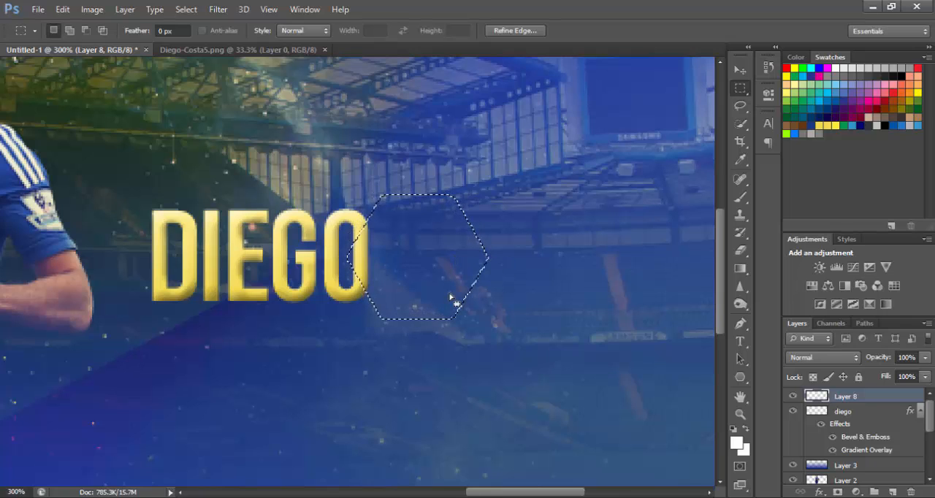
{"action": "left_click", "coordinate": [844, 412]}
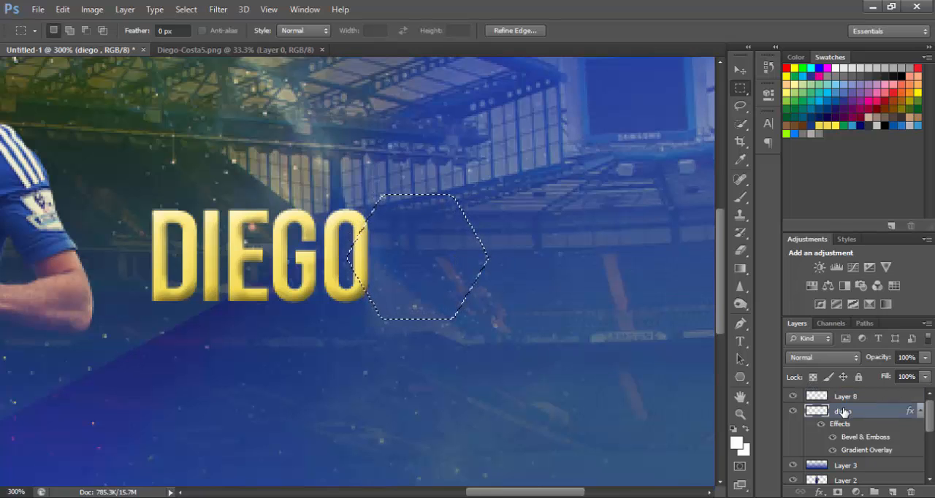
{"action": "key", "text": "Delete"}
{"action": "key", "text": "ctrl+d"}
{"action": "key", "text": "ctrl+minus"}
{"action": "key", "text": "ctrl+minus"}
{"action": "key", "text": "ctrl+minus"}
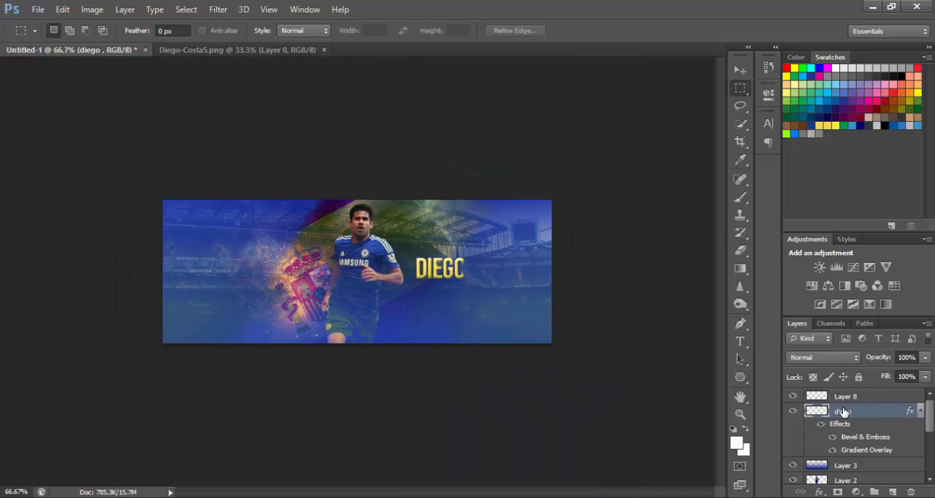
{"action": "key", "text": "ctrl+plus"}
Undo the hexagonal cut in the O and clear the restored selection.
{"action": "key", "text": "ctrl+alt+z"}
{"action": "key", "text": "ctrl+alt+z"}
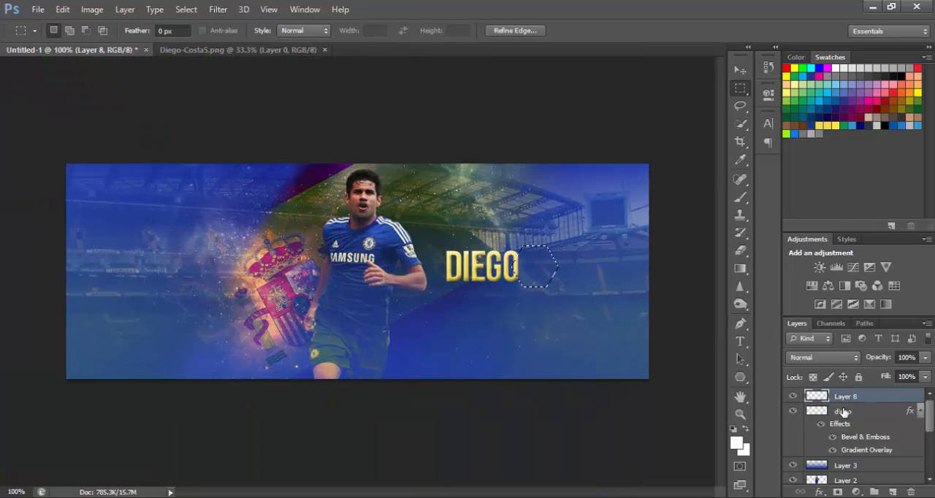
{"action": "key", "text": "ctrl+d"}
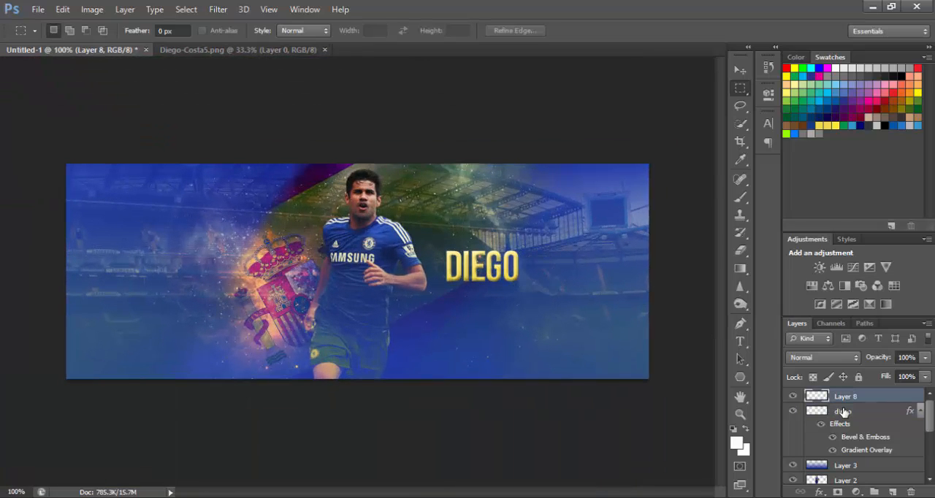
Draw a Pen path around the right half of the O in DIEGO, with one slanted edge running through the letter.
{"action": "key", "text": "ctrl+plus"}
{"action": "key", "text": "ctrl+plus"}
{"action": "key", "text": "ctrl+plus"}
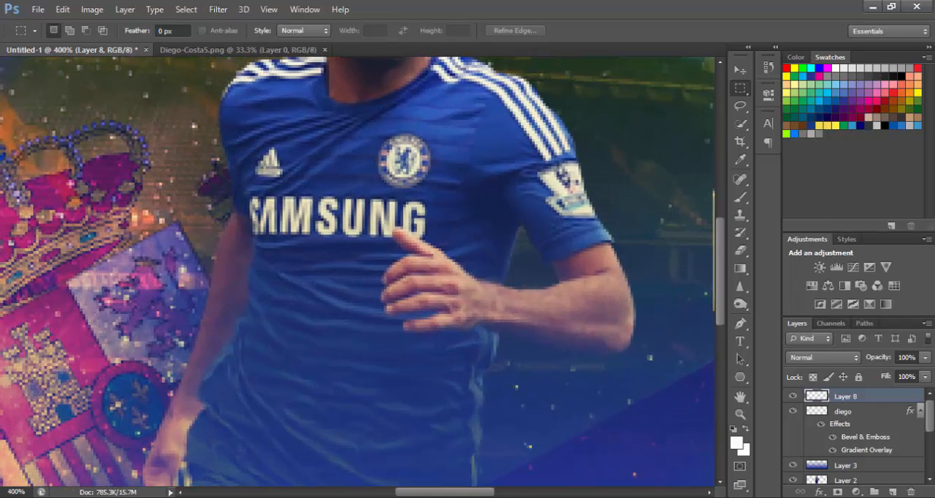
{"action": "left_click_drag", "start_coordinate": [475, 494], "coordinate": [567, 493]}
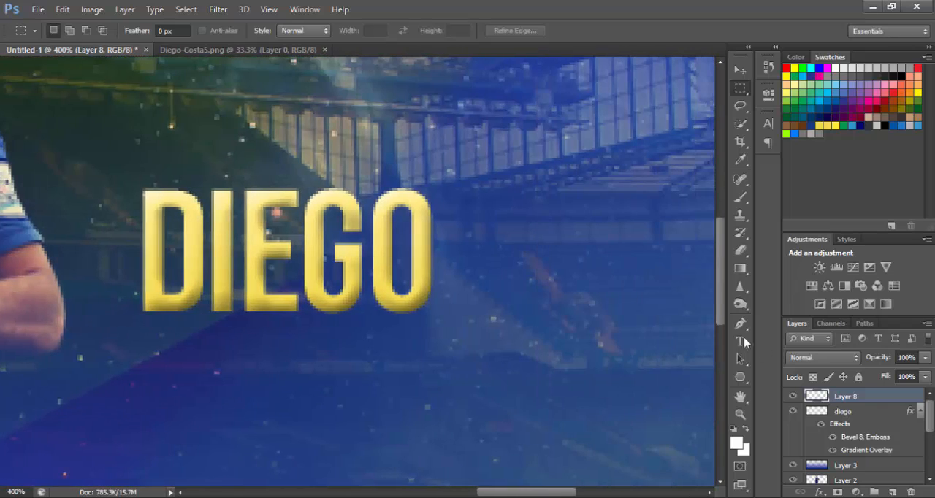
{"action": "key", "text": "p"}
{"action": "left_click", "coordinate": [418, 209]}
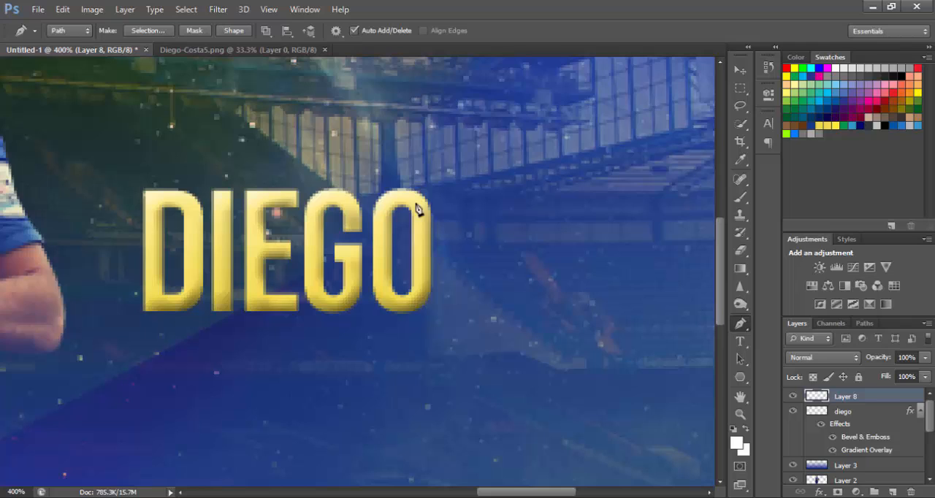
{"action": "left_click", "coordinate": [393, 367]}
{"action": "left_click", "coordinate": [475, 363]}
{"action": "left_click", "coordinate": [480, 191]}
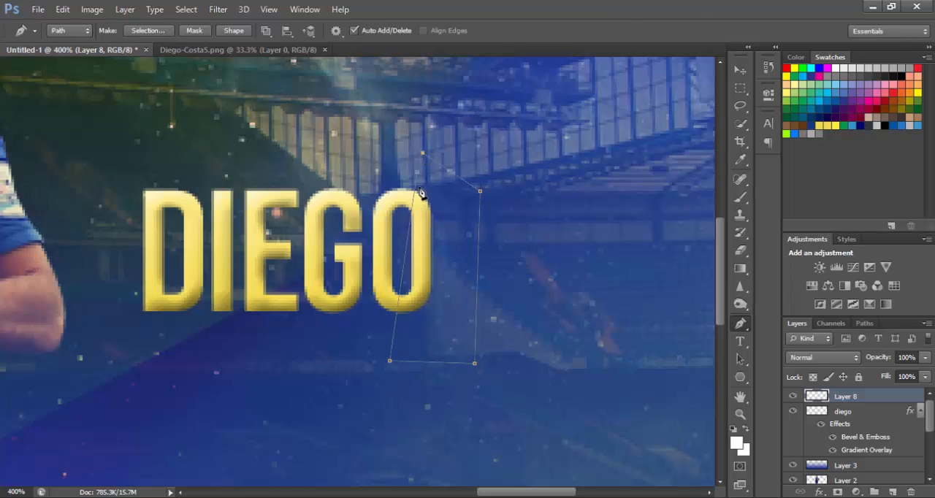
Convert the path to a selection with a 1.5-pixel feather, delete the enclosed part of the O from the diego layer and deselect.
{"action": "right_click", "coordinate": [453, 254]}
{"action": "left_click", "coordinate": [474, 250]}
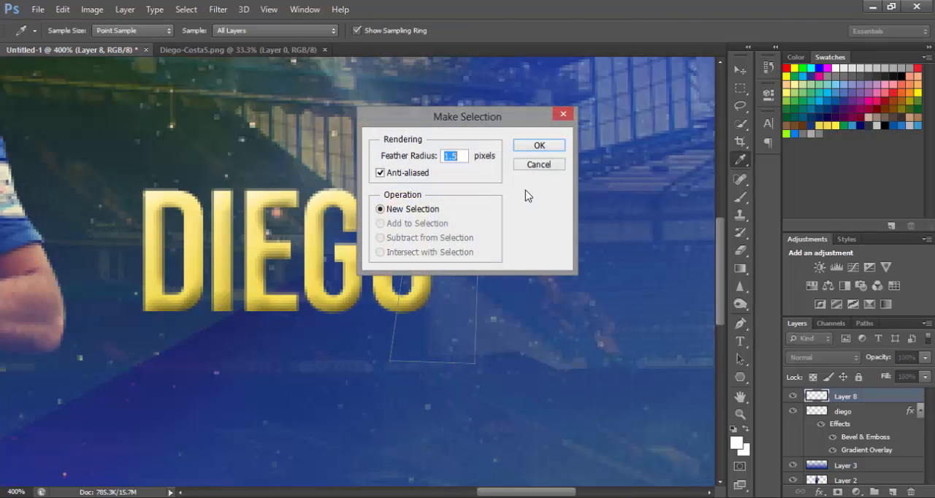
{"action": "left_click", "coordinate": [539, 145]}
{"action": "left_click", "coordinate": [846, 414]}
{"action": "key", "text": "Delete"}
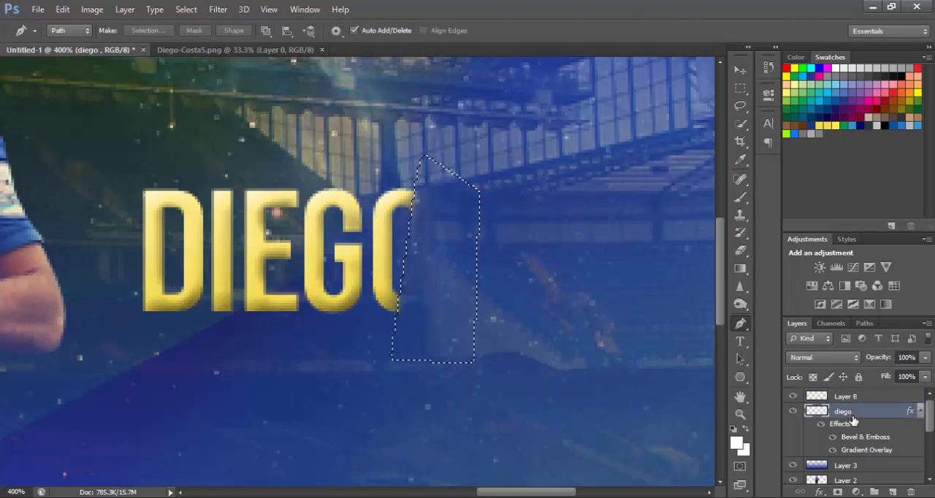
{"action": "key", "text": "ctrl+d"}
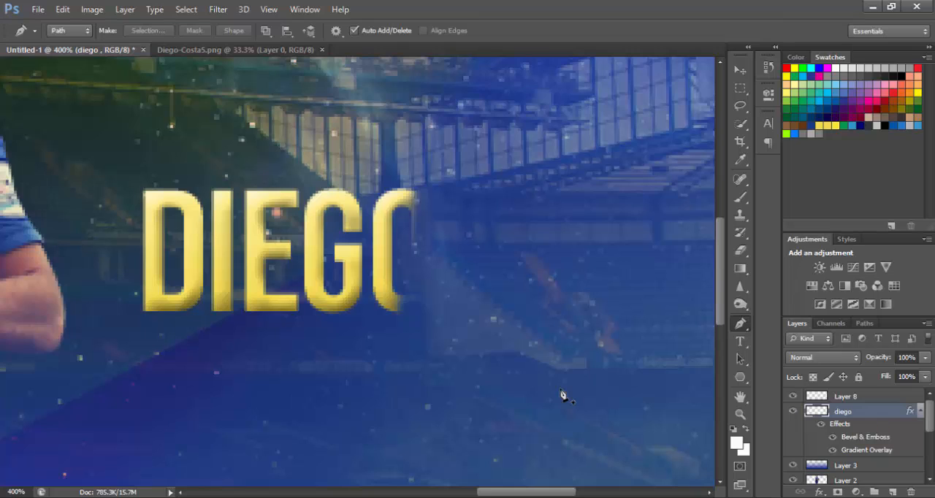
Undo the deselection and apply a 1 px white inside stroke at 100% opacity to the restored selection on the diego layer.
{"action": "key", "text": "ctrl+minus"}
{"action": "key", "text": "ctrl+minus"}
{"action": "key", "text": "ctrl+minus"}
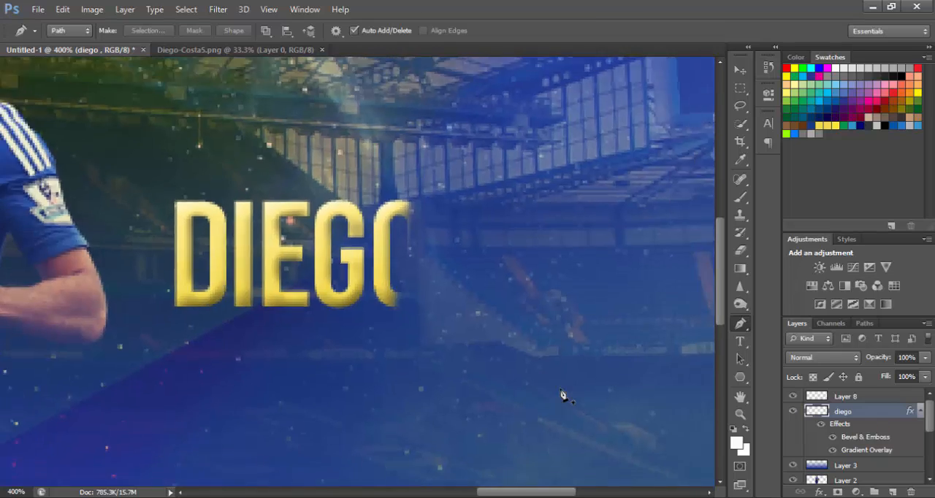
{"action": "key", "text": "ctrl+plus"}
{"action": "key", "text": "ctrl+plus"}
{"action": "key", "text": "ctrl+plus"}
{"action": "key", "text": "ctrl+plus"}
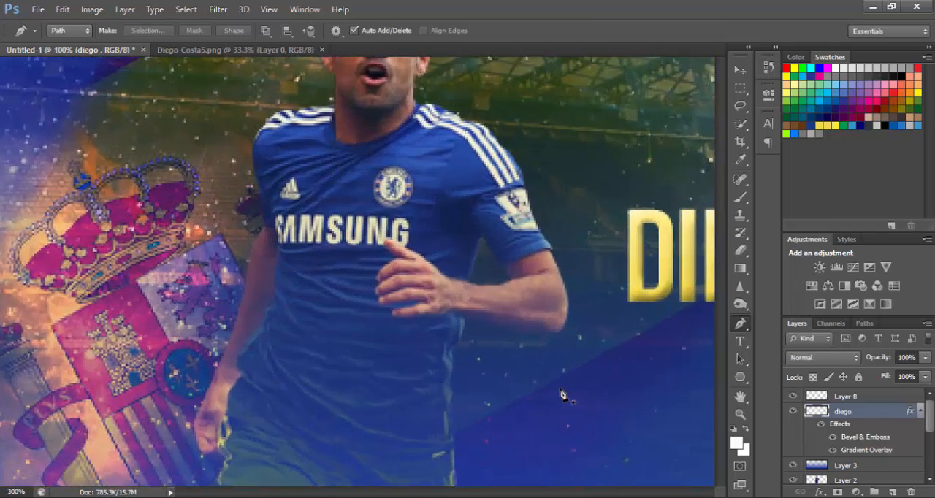
{"action": "left_click_drag", "start_coordinate": [440, 495], "coordinate": [525, 495]}
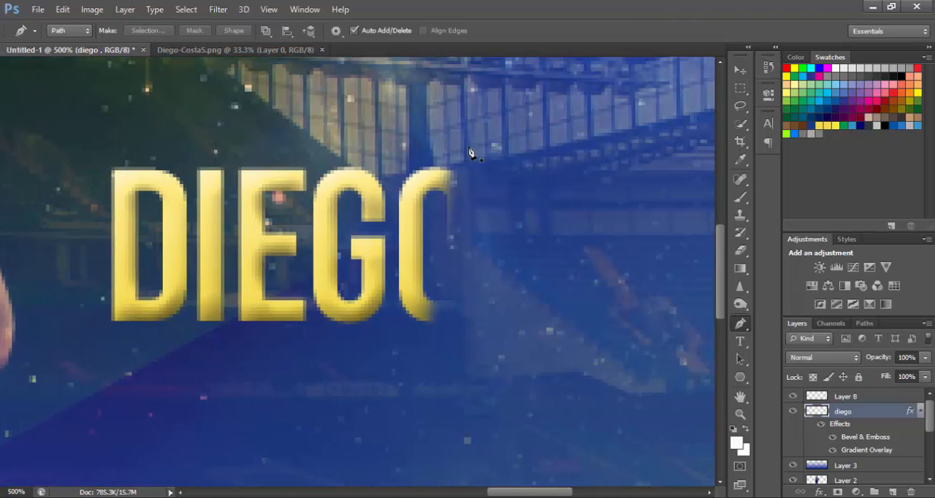
{"action": "key", "text": "ctrl+z"}
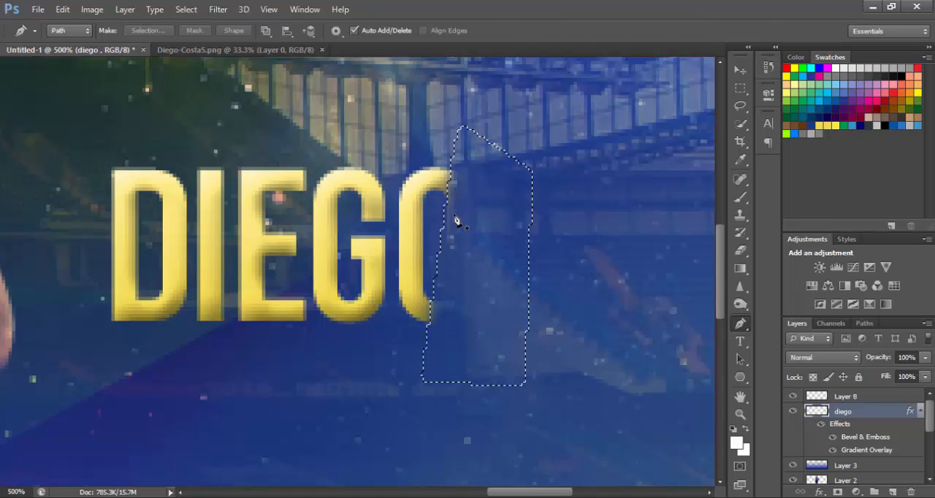
{"action": "right_click", "coordinate": [455, 216]}
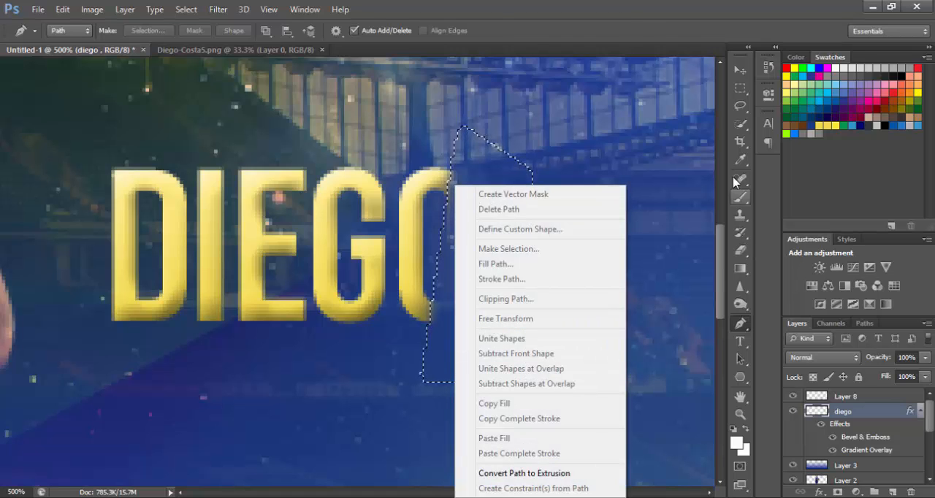
{"action": "left_click", "coordinate": [741, 88]}
{"action": "right_click", "coordinate": [504, 241]}
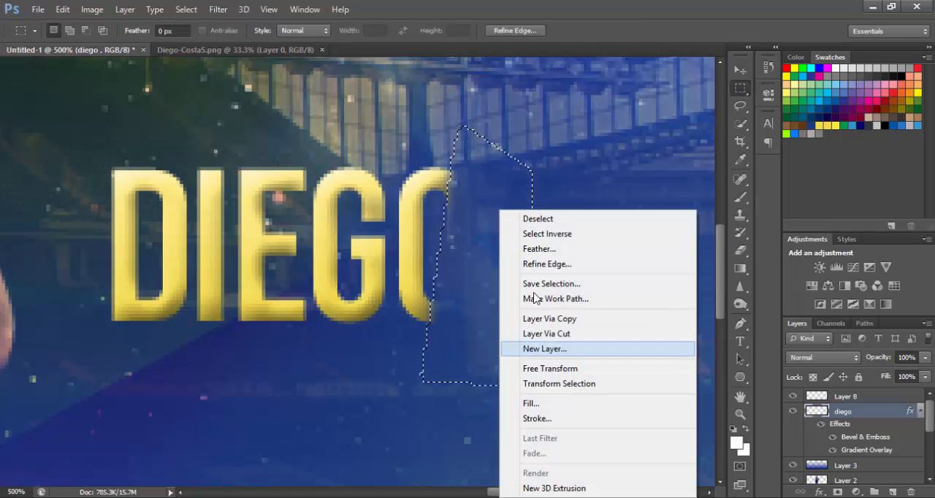
{"action": "left_click", "coordinate": [538, 419]}
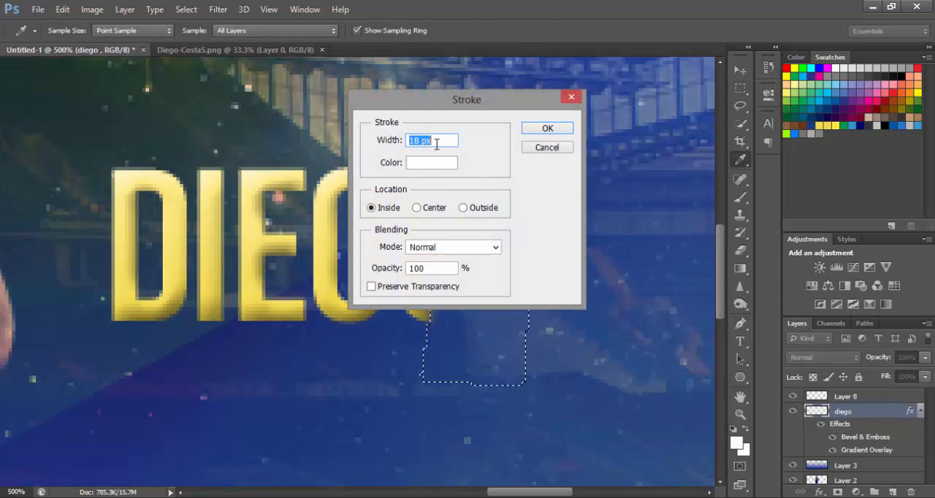
{"action": "type", "text": "1"}
{"action": "left_click", "coordinate": [544, 129]}
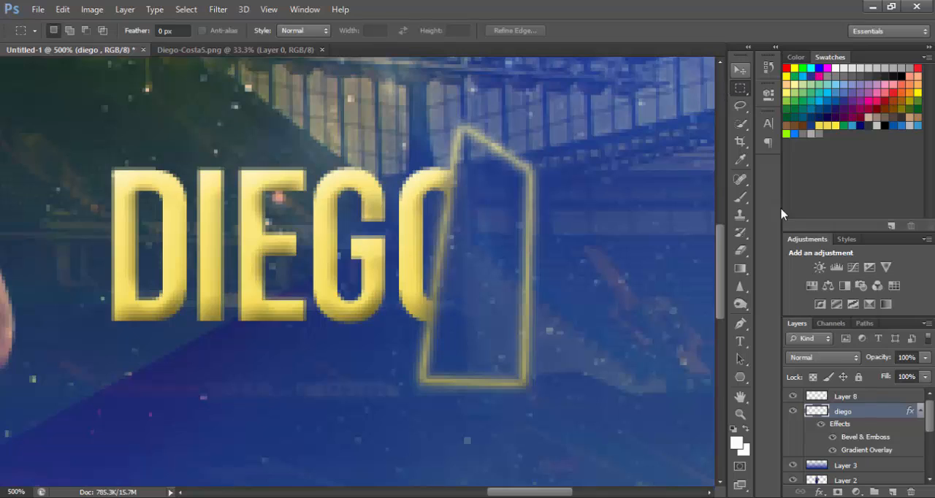
Erase the stroked outline on the diego layer with the Eraser, keeping only the slanted line along the cut O.
{"action": "left_click", "coordinate": [819, 399]}
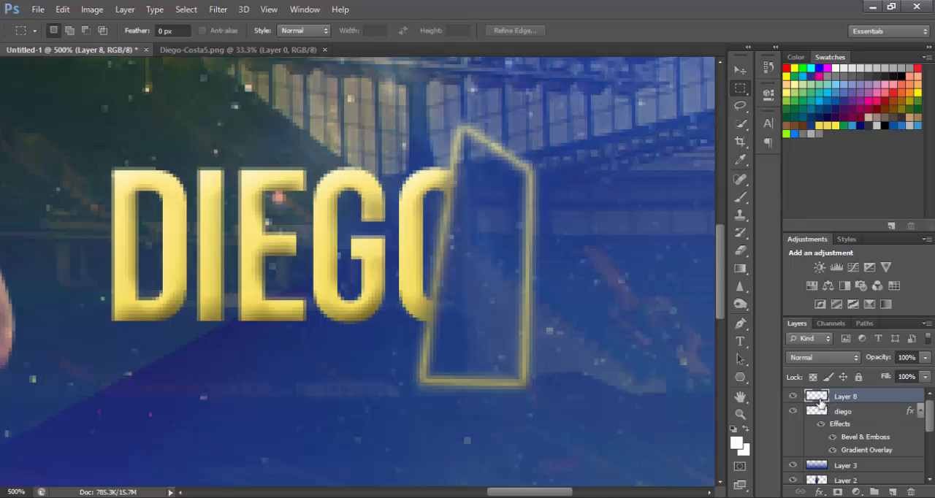
{"action": "left_click", "coordinate": [829, 415]}
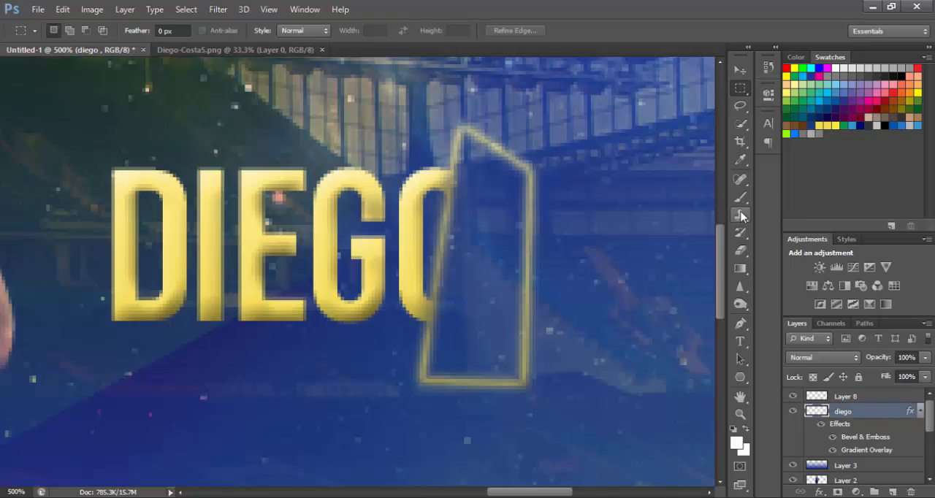
{"action": "left_click", "coordinate": [740, 250]}
{"action": "mouse_move", "coordinate": [470, 114]}
{"action": "left_mouse_down"}
{"action": "mouse_move", "coordinate": [509, 155]}
{"action": "mouse_move", "coordinate": [511, 147]}
{"action": "mouse_move", "coordinate": [523, 196]}
{"action": "mouse_move", "coordinate": [515, 387]}
{"action": "mouse_move", "coordinate": [441, 380]}
{"action": "mouse_move", "coordinate": [521, 384]}
{"action": "mouse_move", "coordinate": [451, 397]}
{"action": "left_mouse_up"}
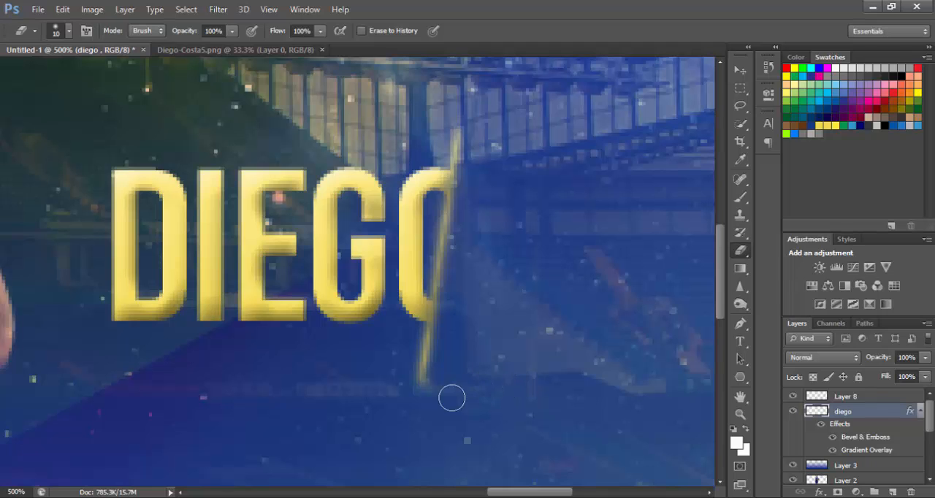
{"action": "key", "text": "ctrl+1"}
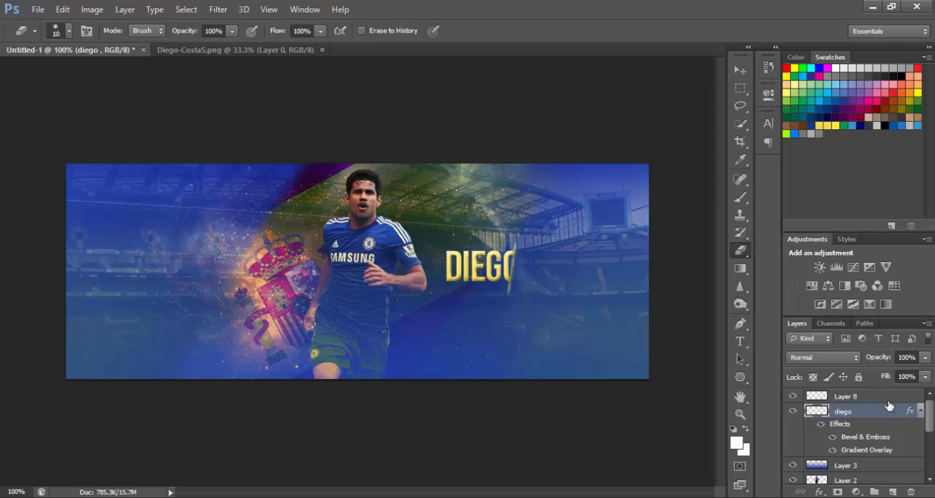
Switch to the Move tool and clear the layer selection.
{"action": "key", "text": "ctrl+plus"}
{"action": "key", "text": "ctrl+plus"}
{"action": "key", "text": "ctrl+plus"}
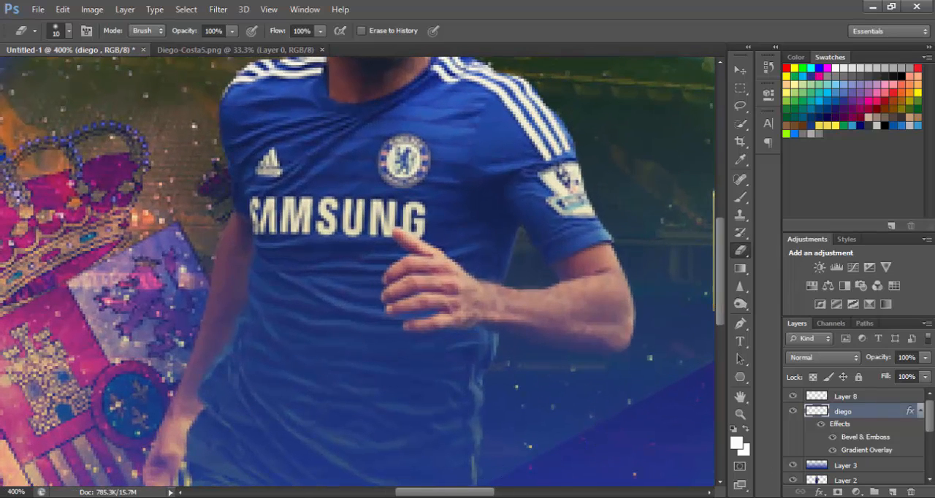
{"action": "left_click_drag", "start_coordinate": [463, 494], "coordinate": [564, 485]}
{"action": "key", "text": "ctrl+1"}
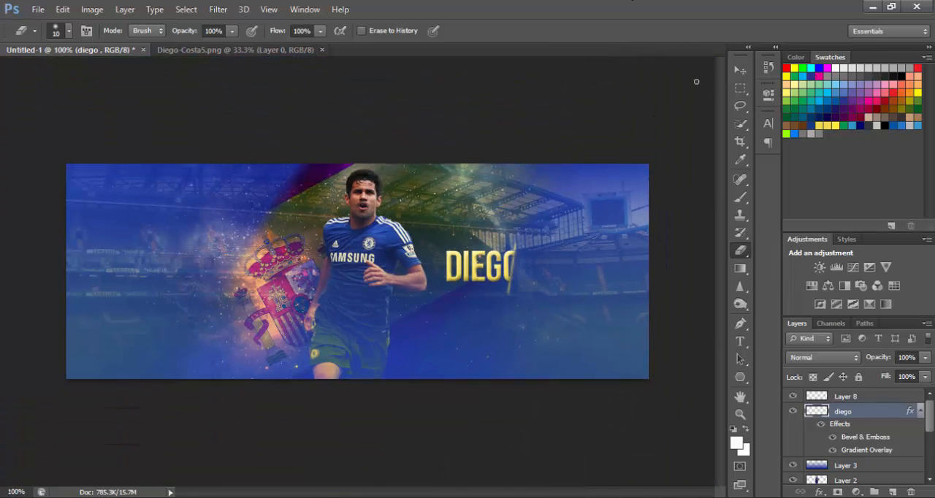
{"action": "left_click", "coordinate": [740, 70]}
{"action": "left_click", "coordinate": [519, 88]}
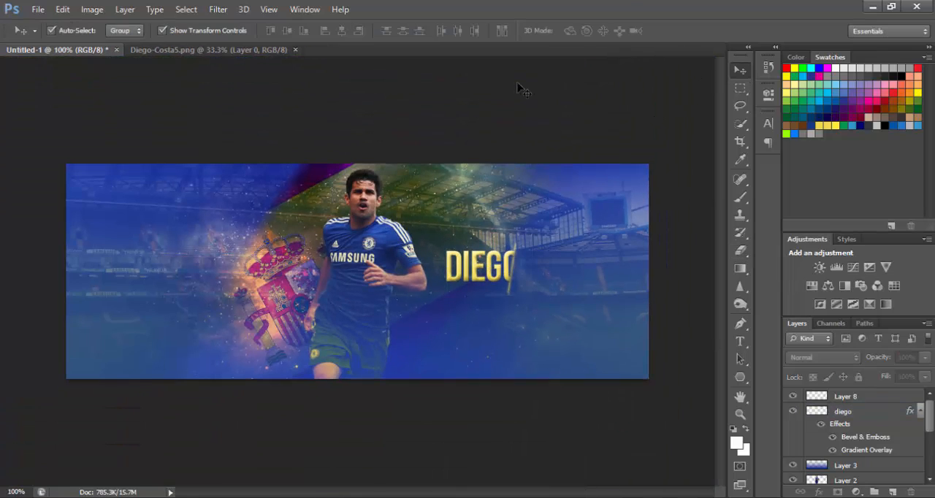